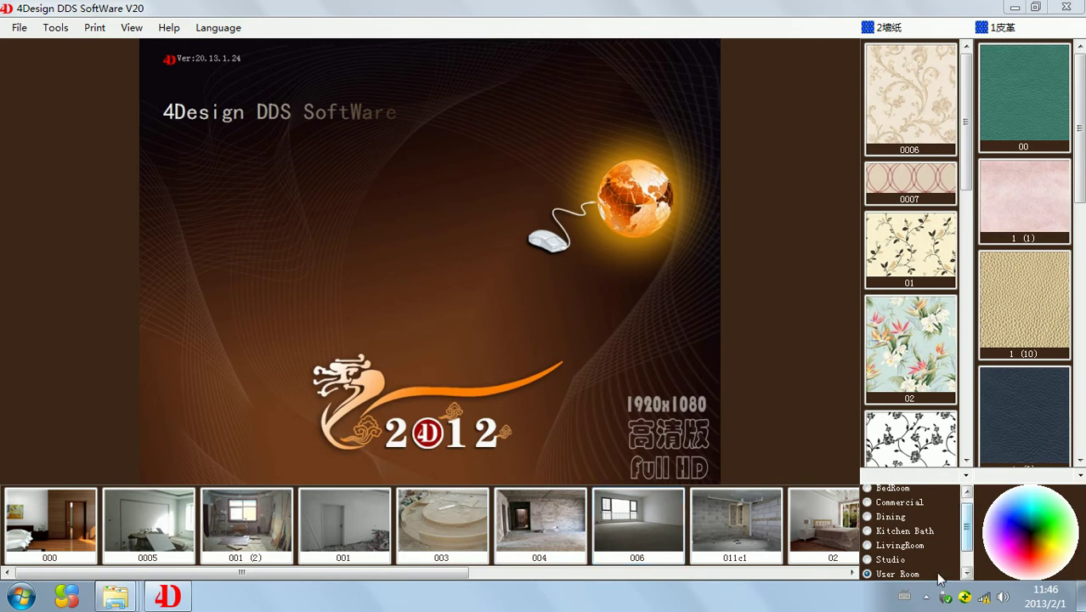
Add the room photo User Room008 from the Map\room map folder to the User Room category.
drag(968, 529, 969, 544)
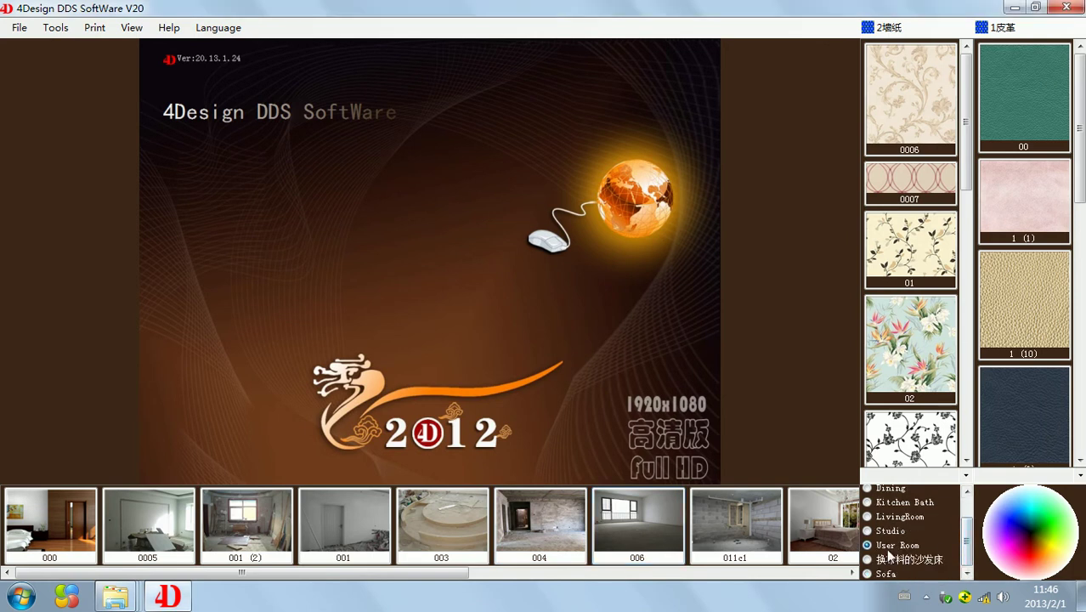
right_click(718, 514)
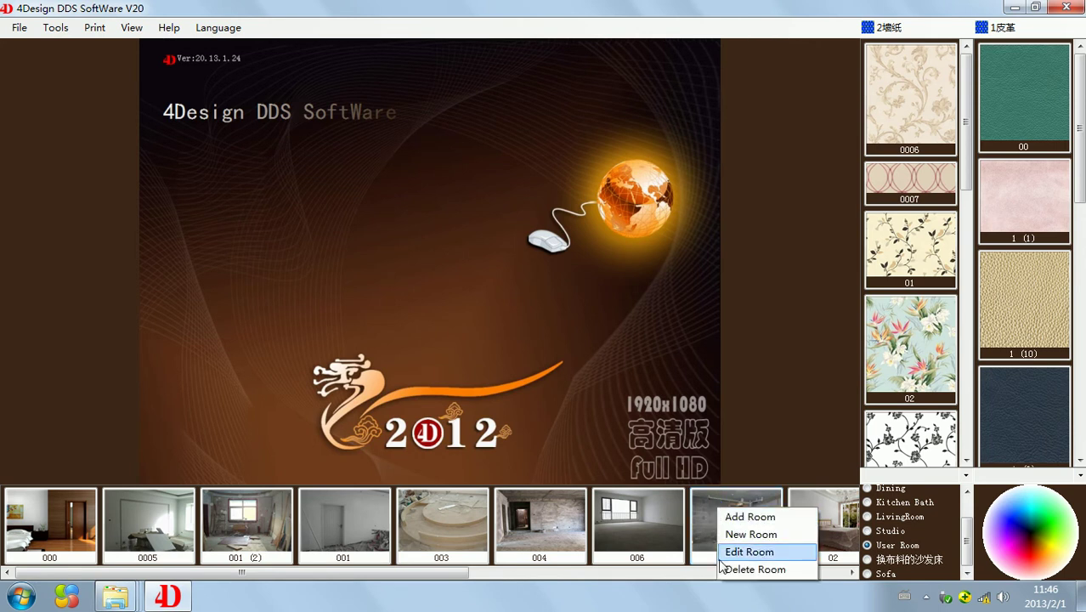
click(752, 517)
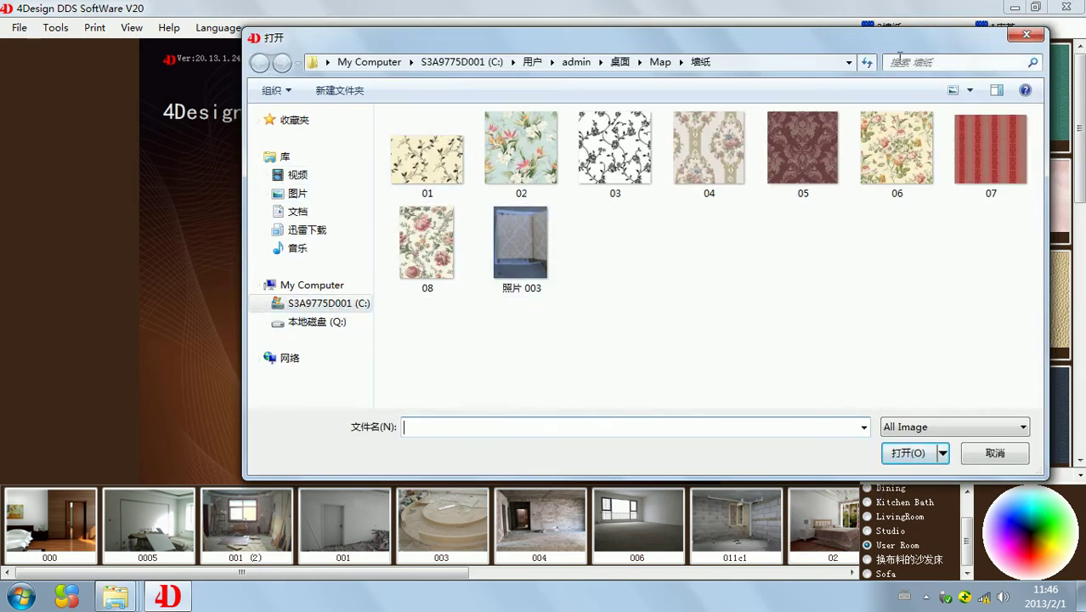
click(847, 62)
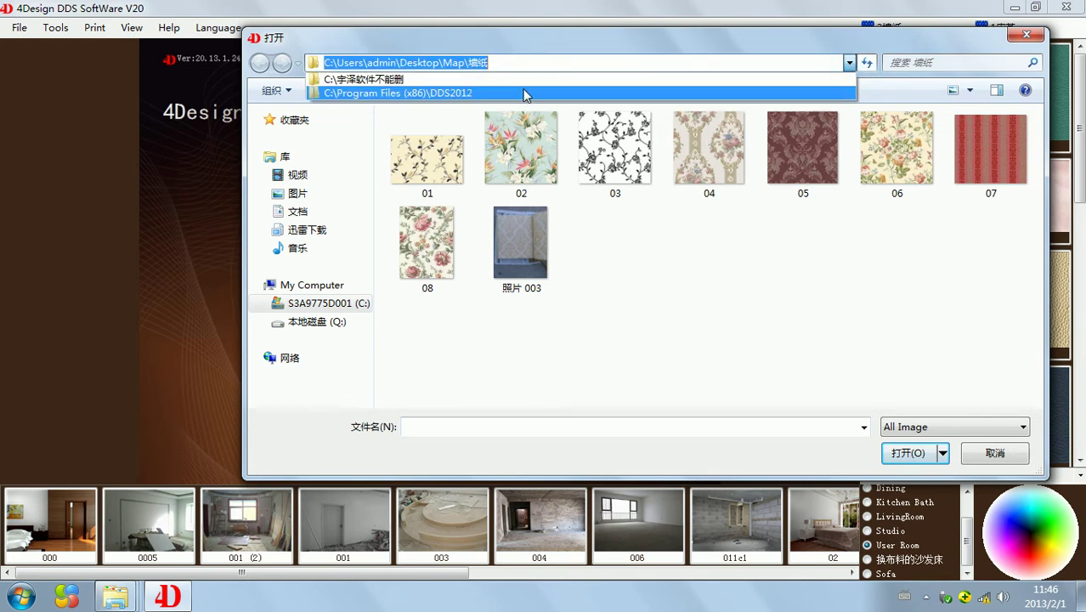
click(289, 95)
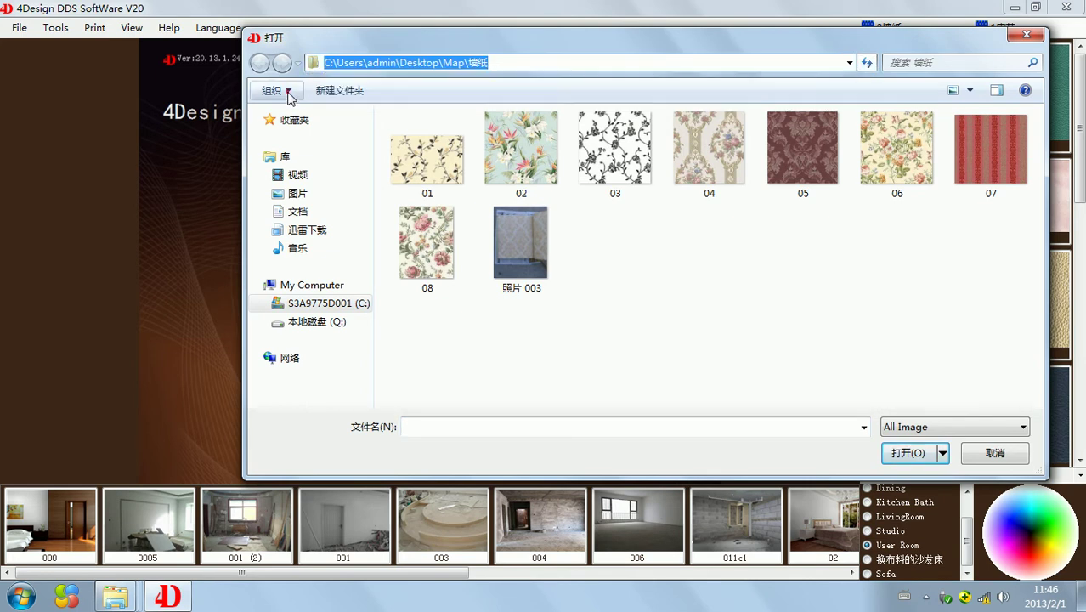
click(289, 93)
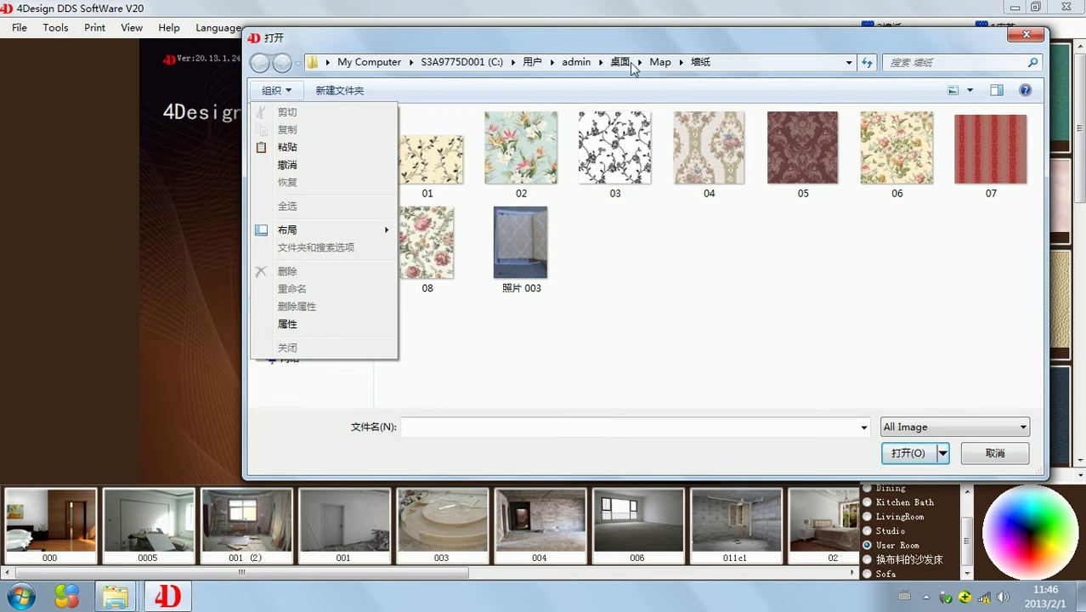
click(660, 62)
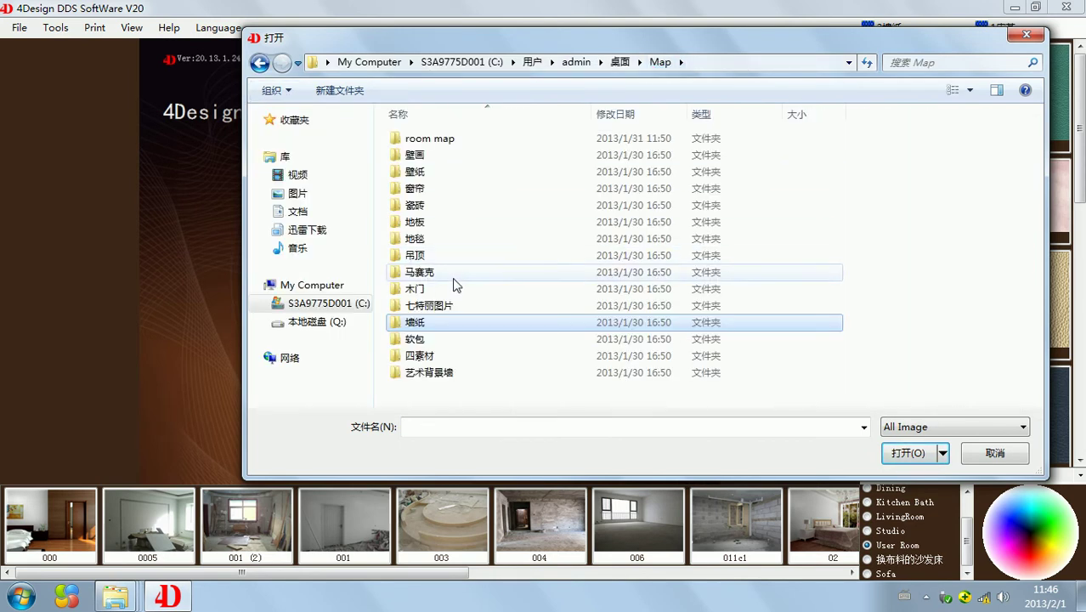
double_click(474, 140)
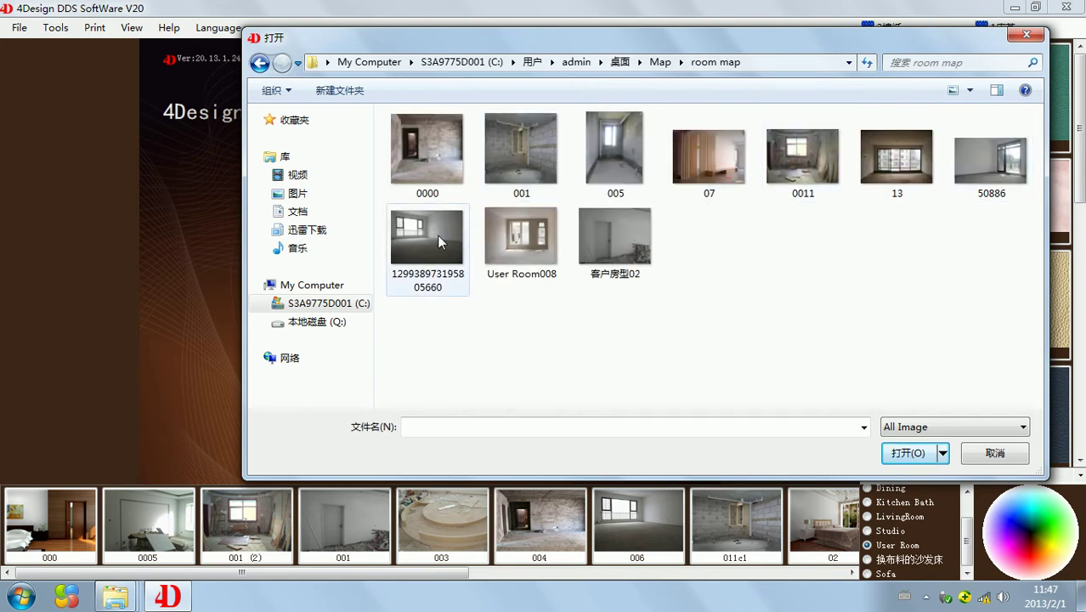
click(527, 227)
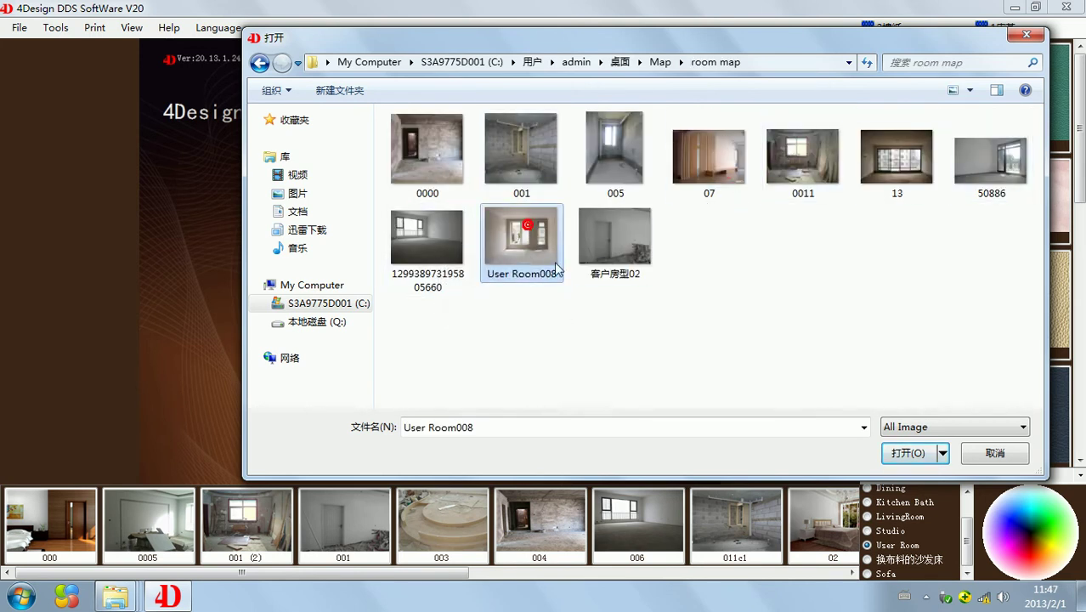
click(905, 457)
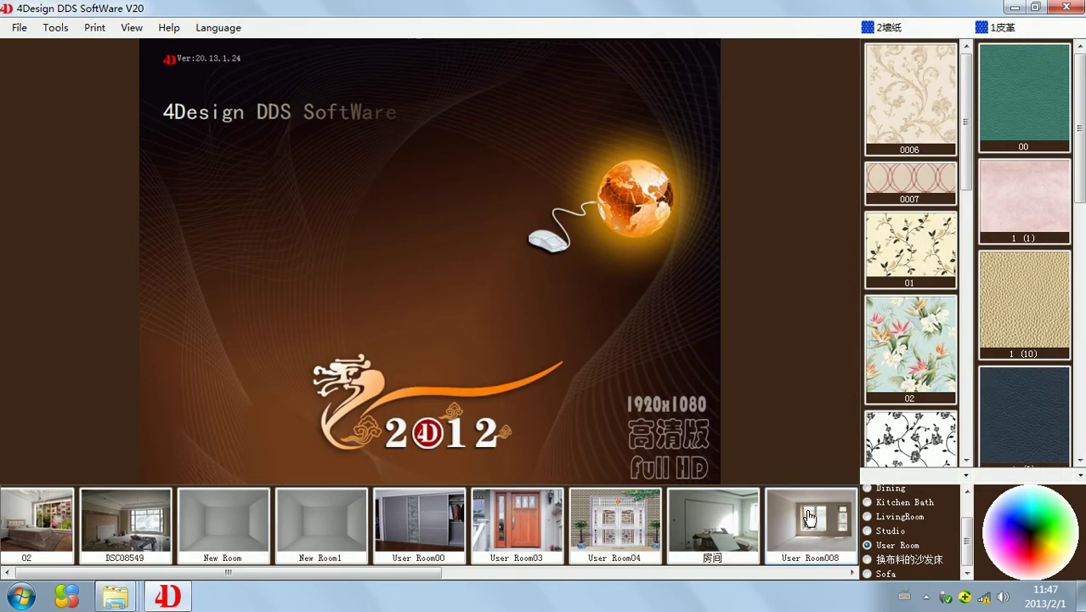
Display the added User Room008 photo and open it for room editing.
click(808, 518)
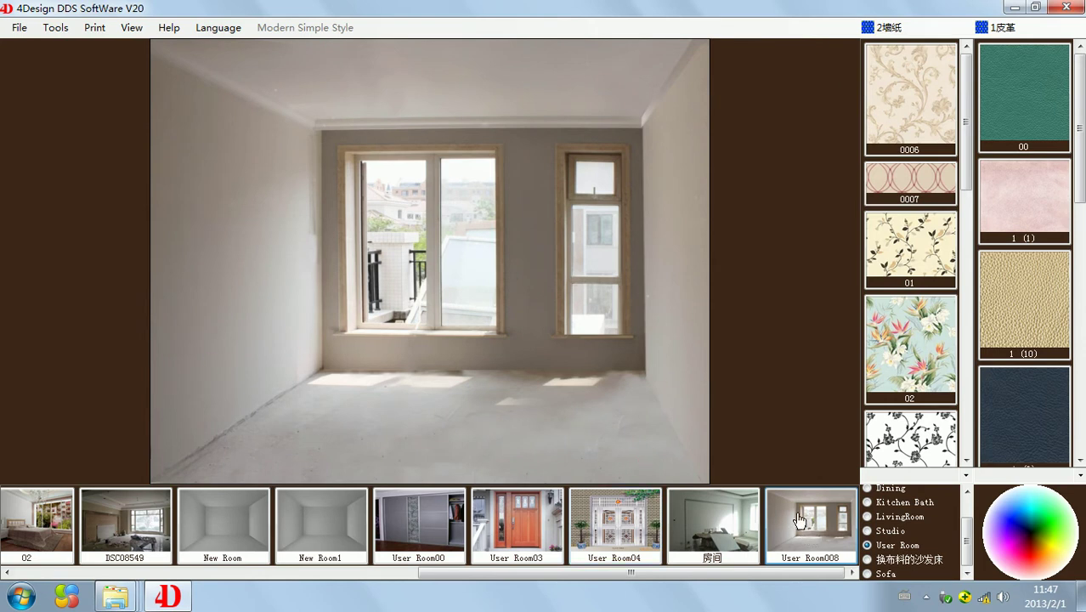
right_click(799, 519)
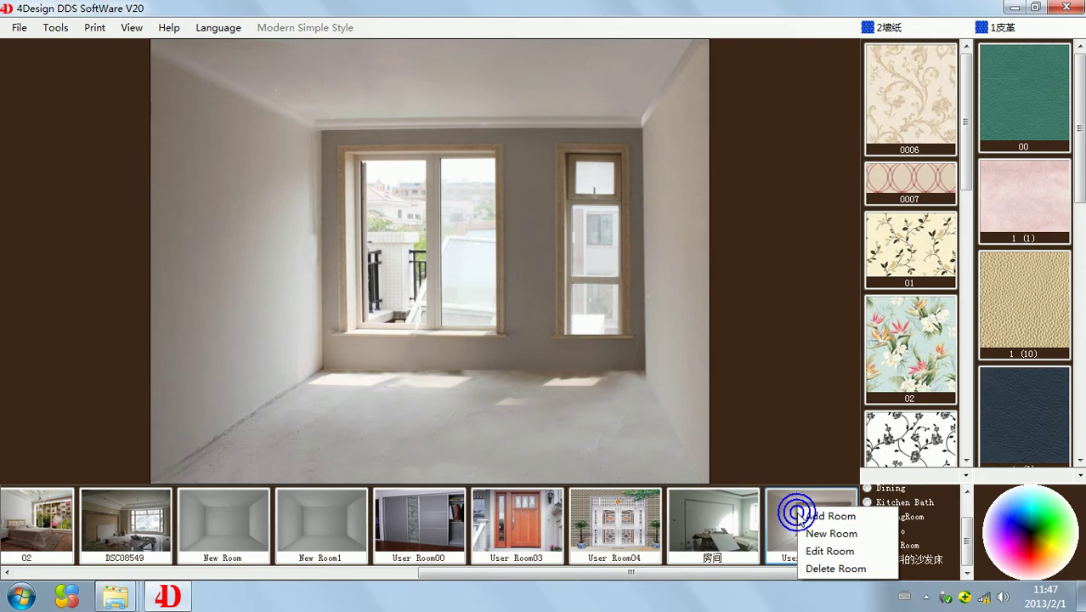
click(835, 553)
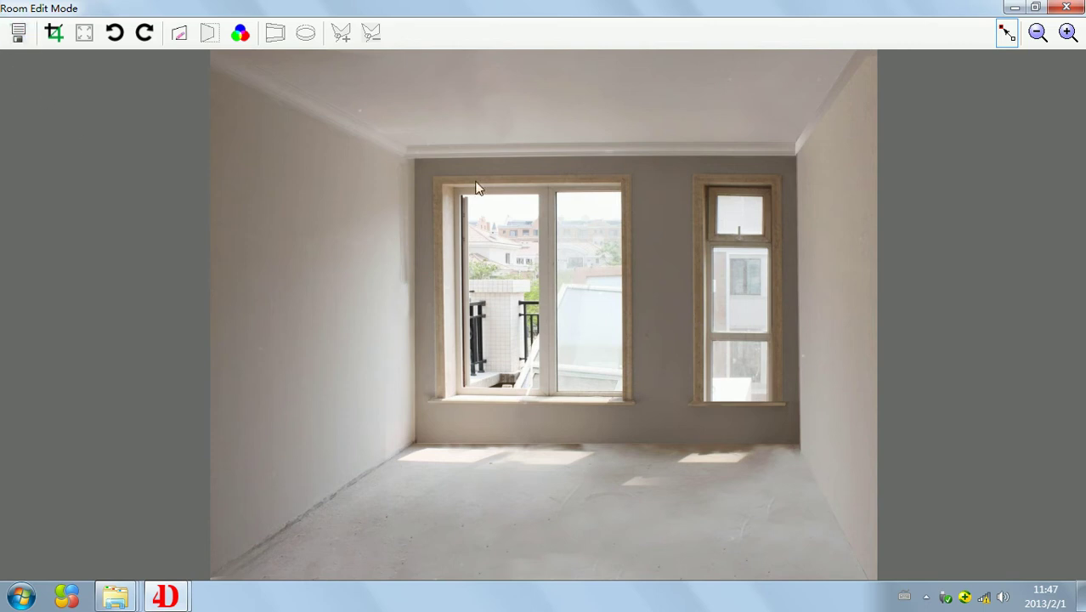
Crop the room photo with a frame extended to nearly the full picture, trimming only its outer edges.
click(52, 37)
drag(599, 289, 427, 183)
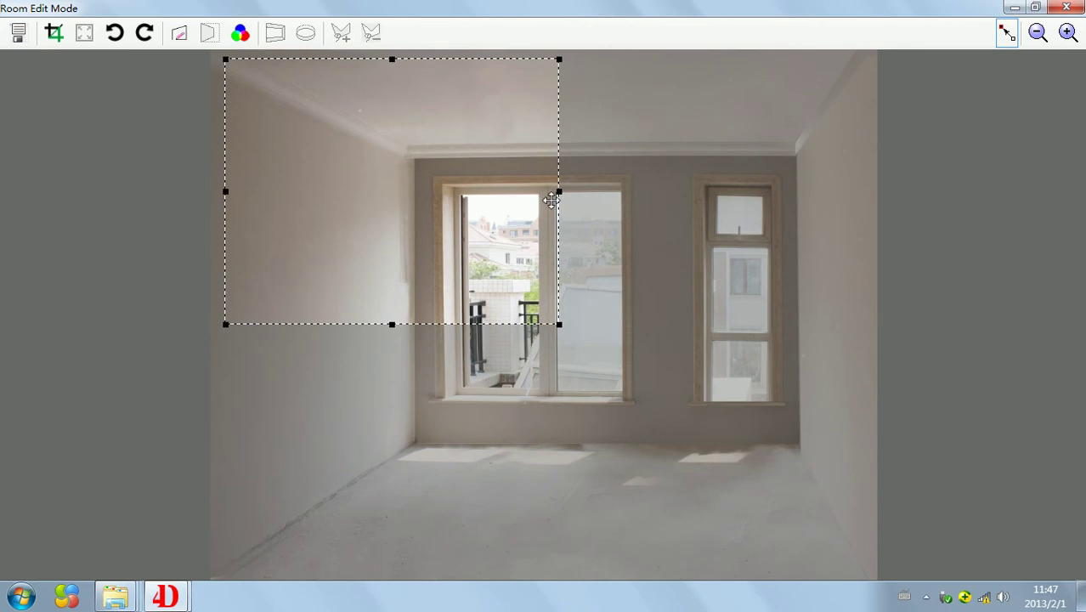
drag(384, 229, 374, 214)
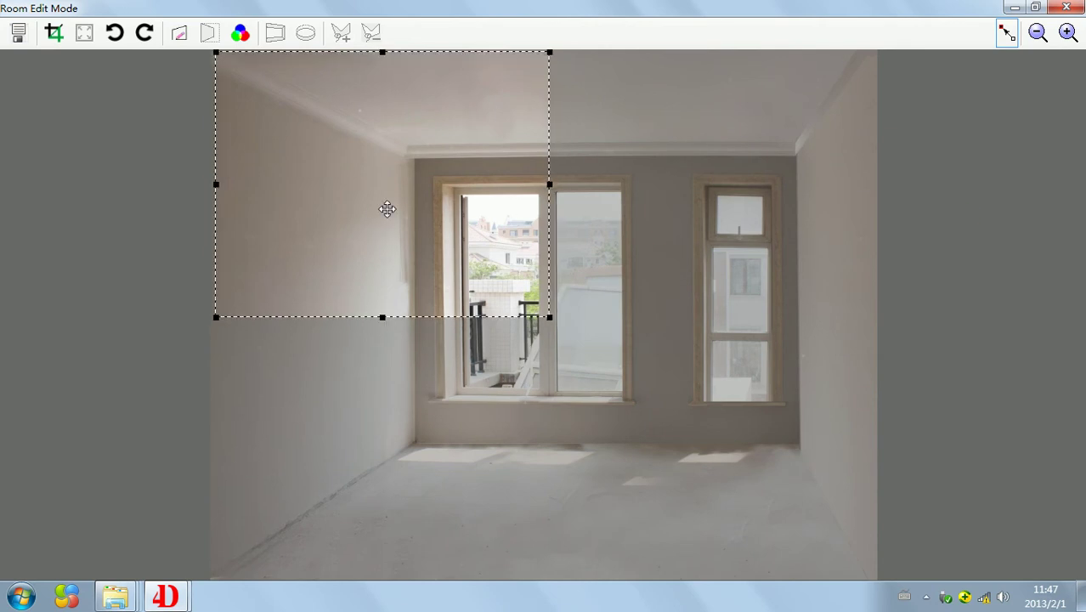
drag(569, 182, 874, 134)
drag(522, 316, 530, 580)
double_click(565, 506)
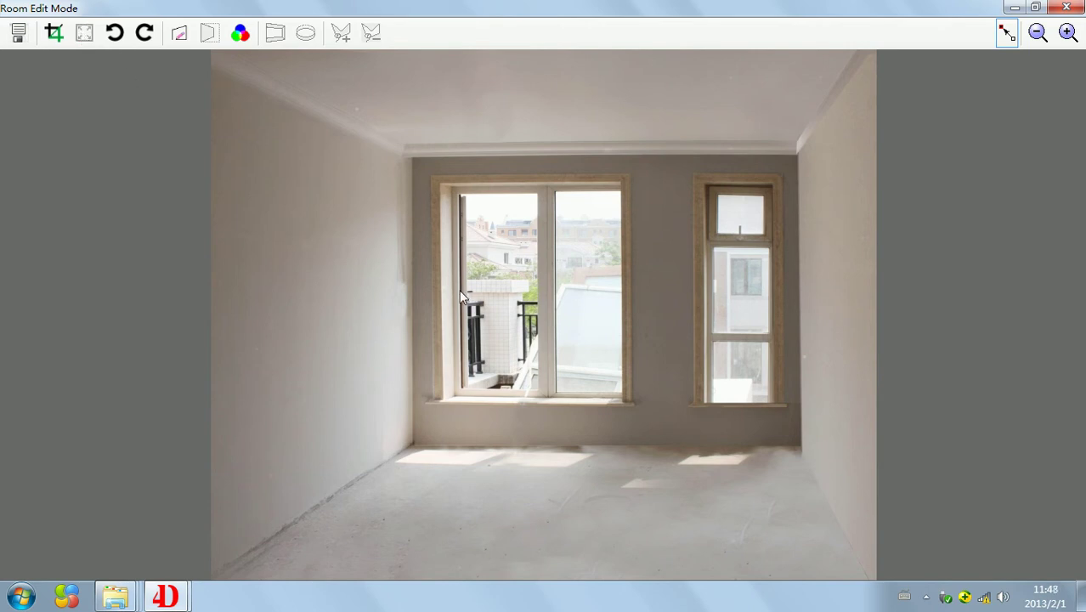
Rotate the room photo left in quarter turns through one full turn.
click(115, 34)
click(114, 34)
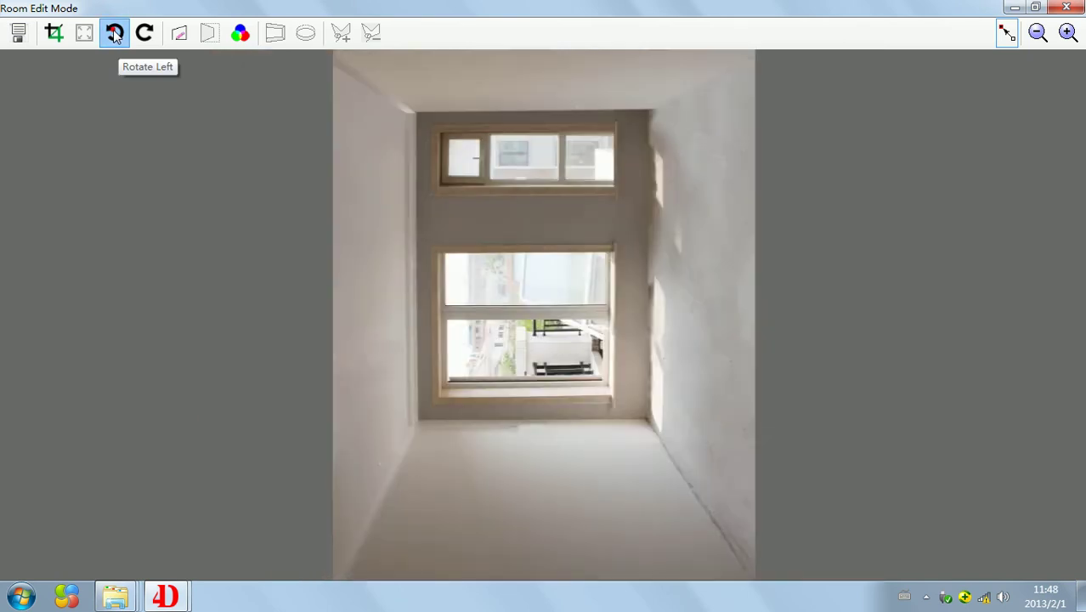
click(114, 34)
click(115, 34)
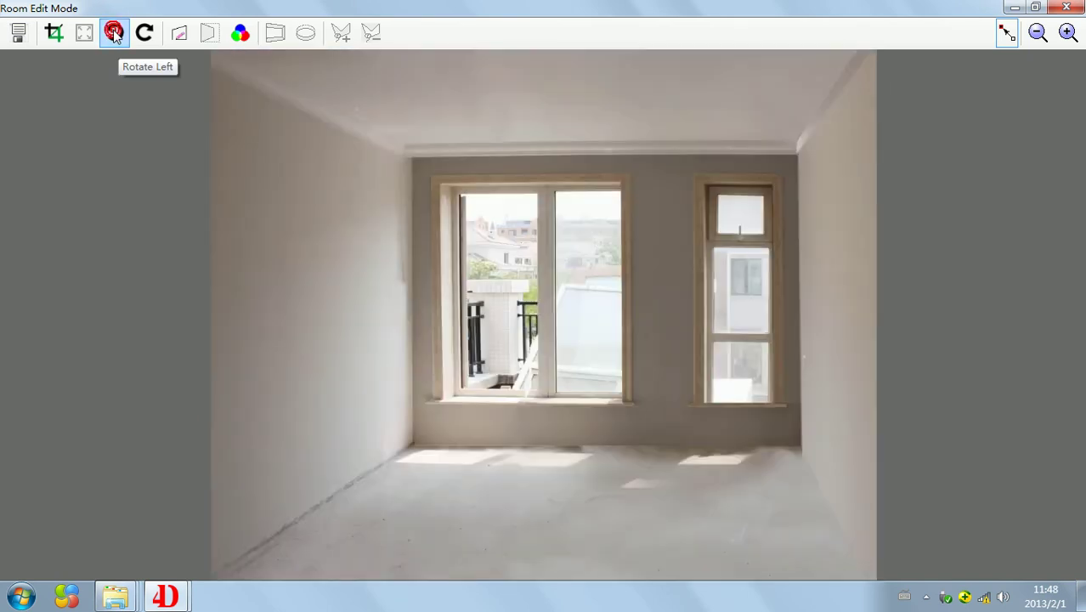
Rotate the room photo right in quarter turns through one full turn.
click(145, 33)
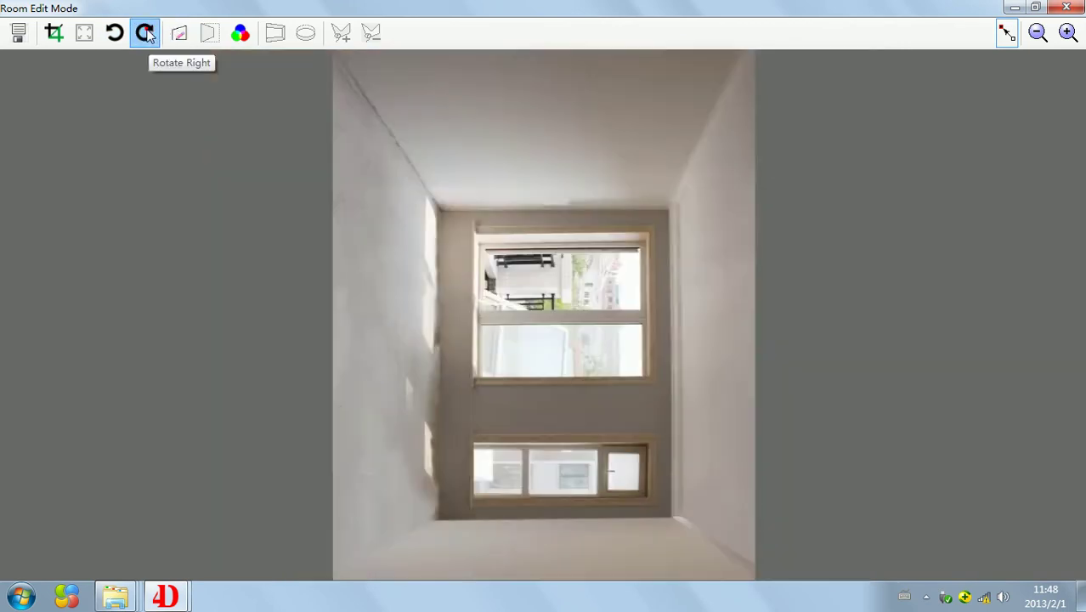
click(146, 34)
click(146, 34)
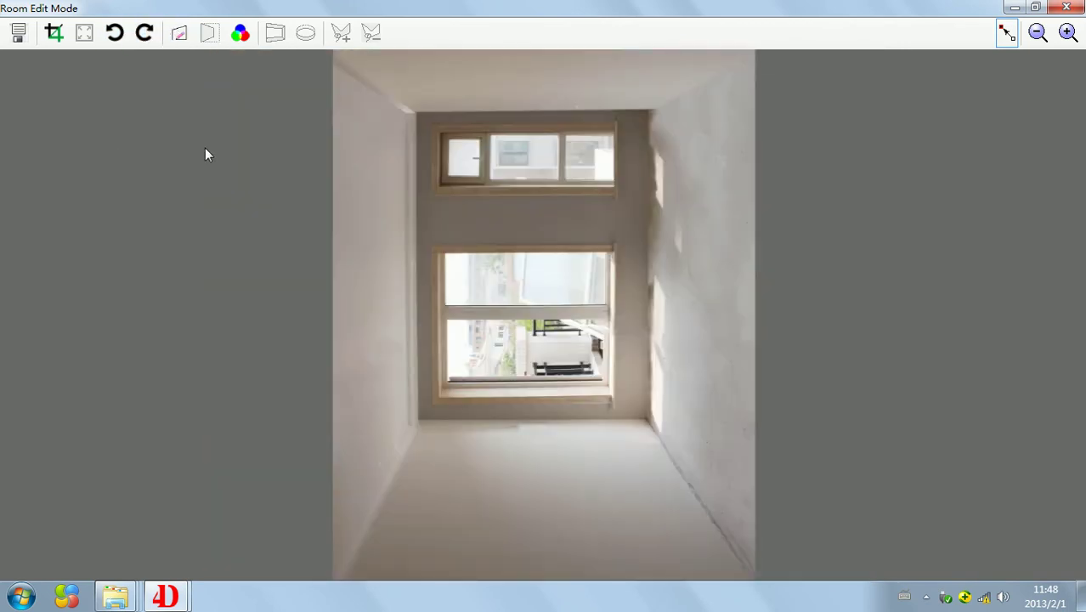
click(144, 36)
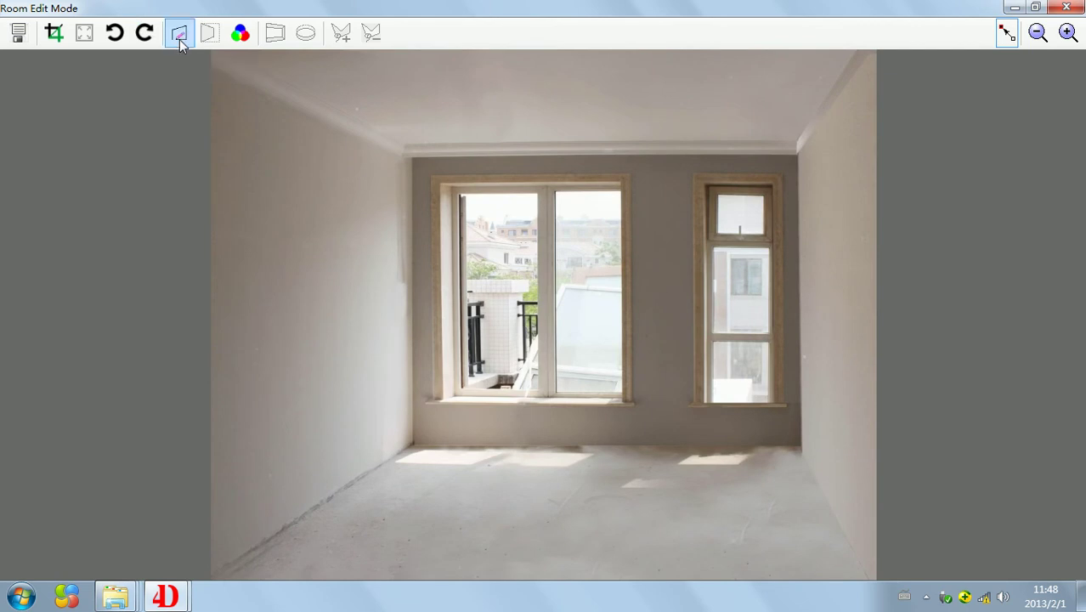
Outline the ceiling as a closed area, tracing the cornice corners and the photo's upper edge.
click(179, 34)
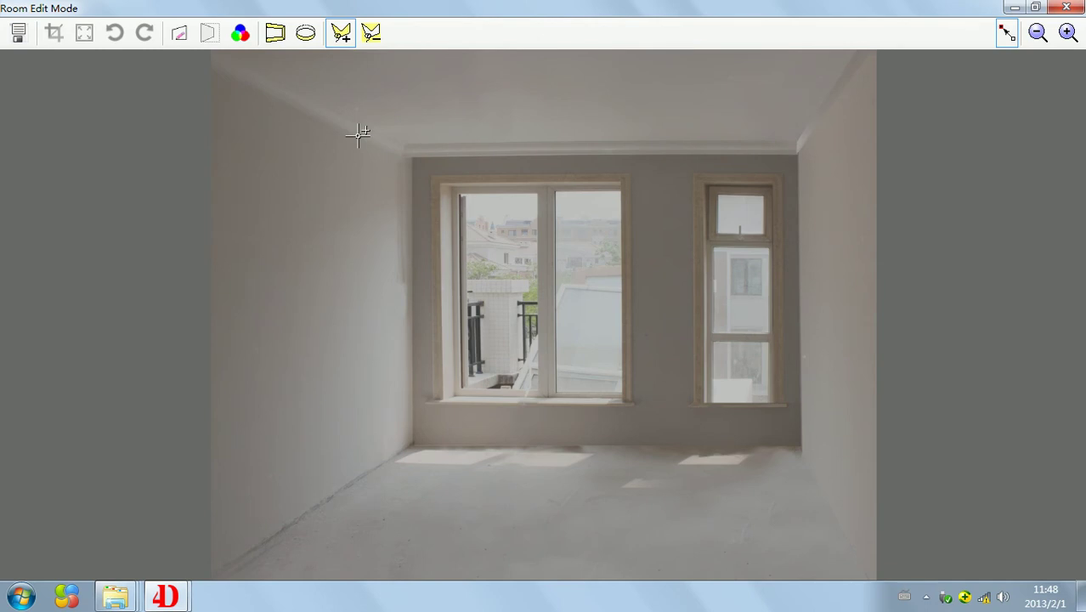
click(213, 63)
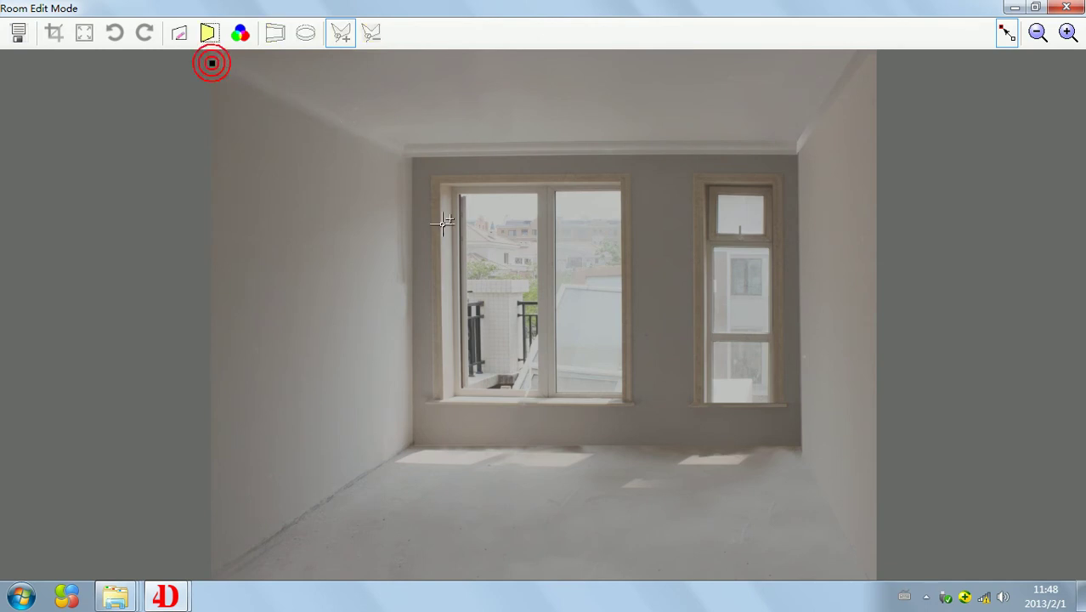
click(412, 157)
click(801, 155)
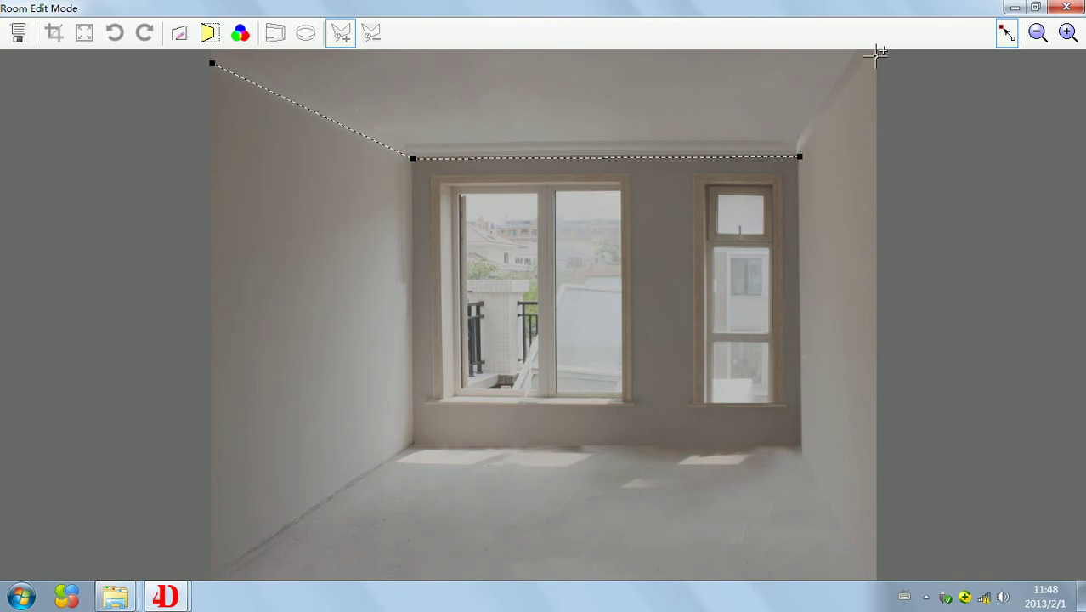
click(876, 50)
click(1037, 32)
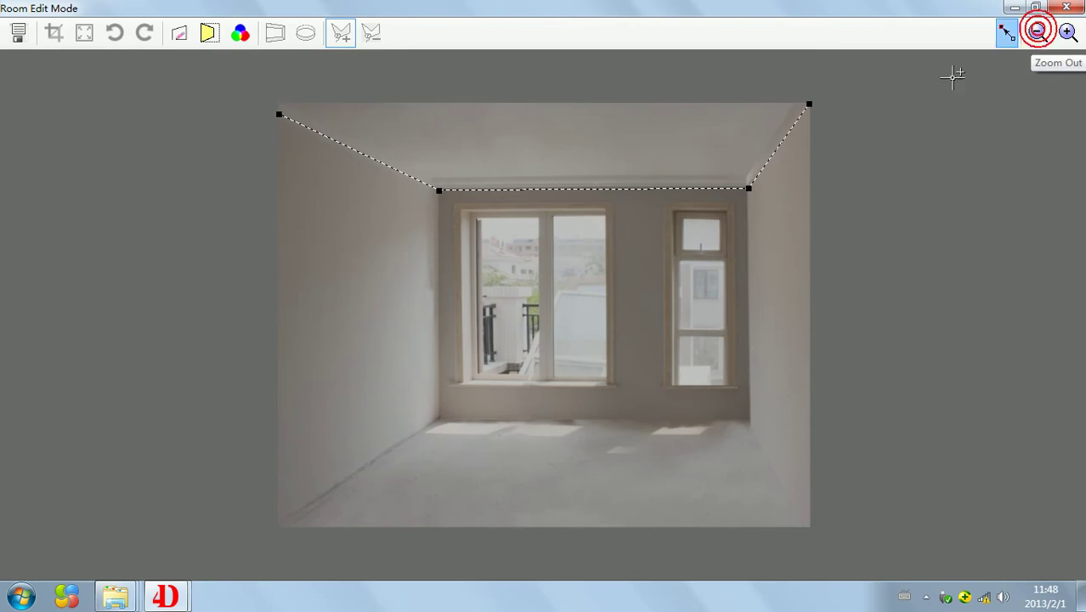
click(279, 103)
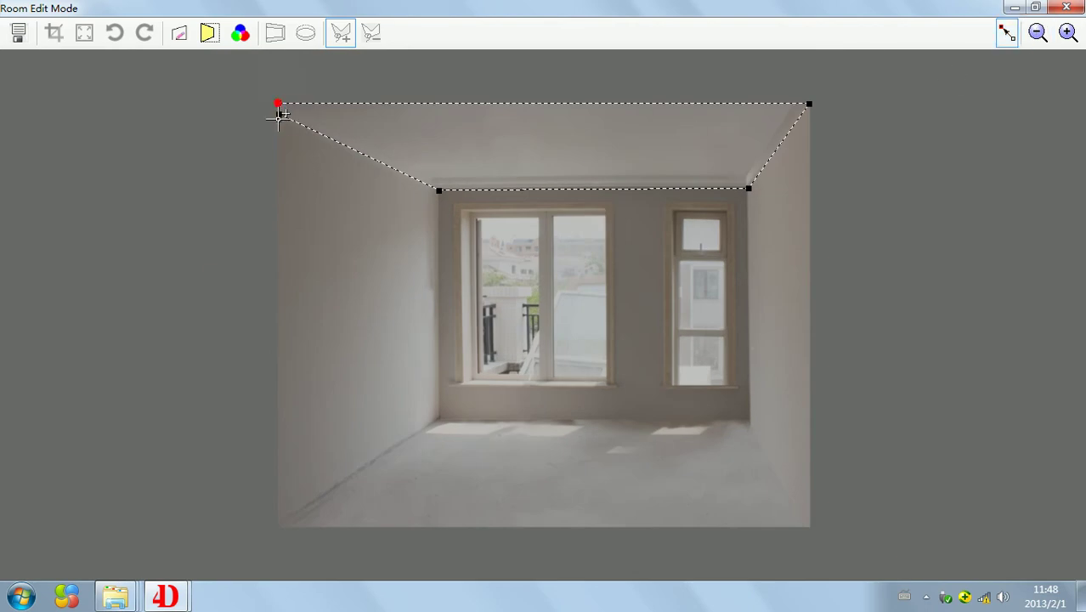
click(279, 112)
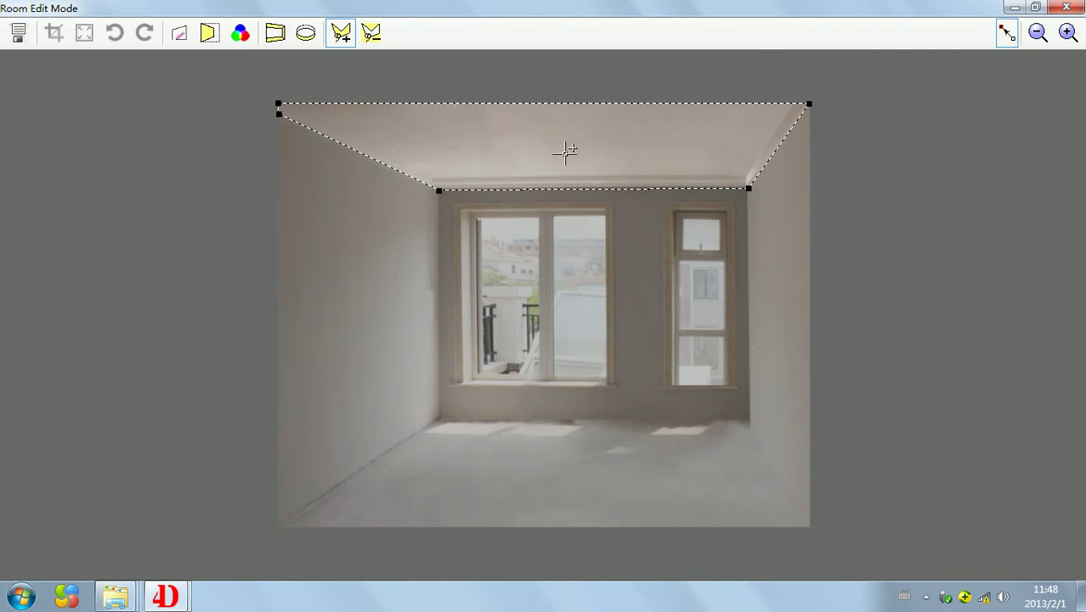
Define the ceiling area's perspective with the lettered grid, and remove the finished area.
click(207, 34)
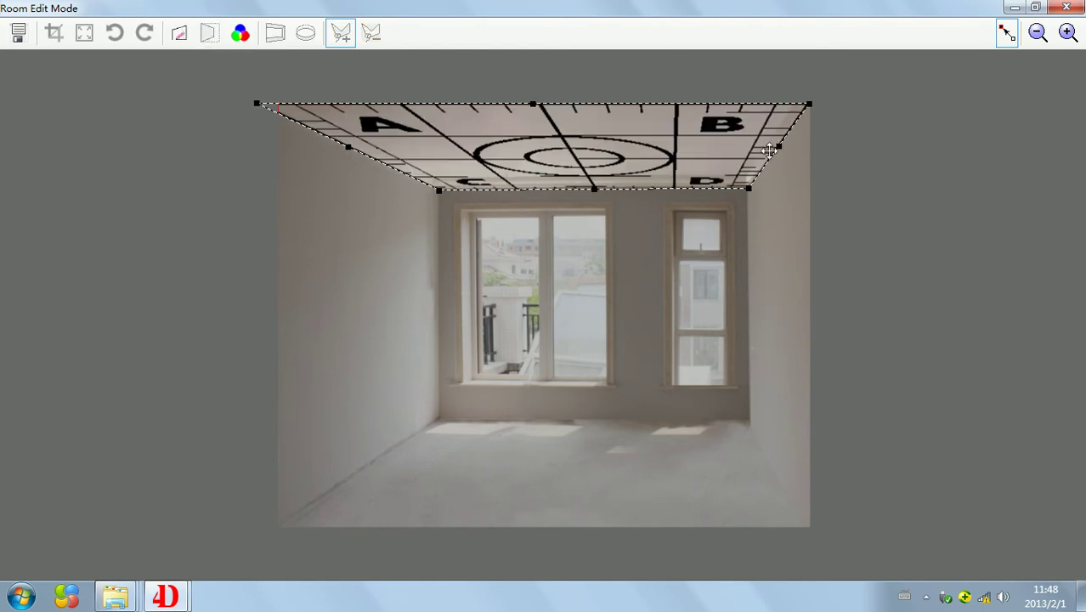
click(531, 107)
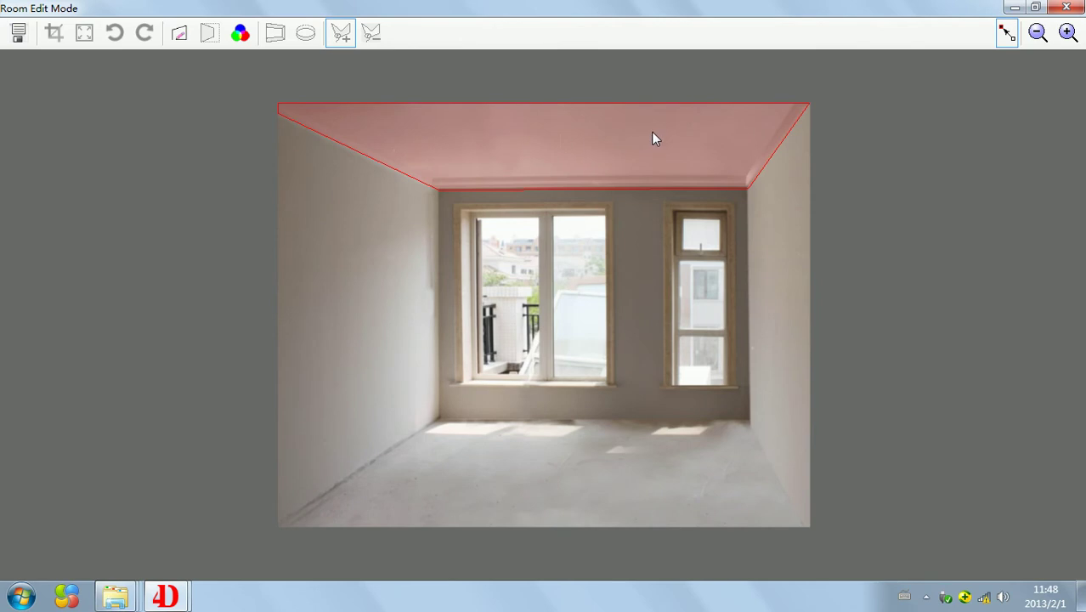
right_click(541, 139)
click(601, 171)
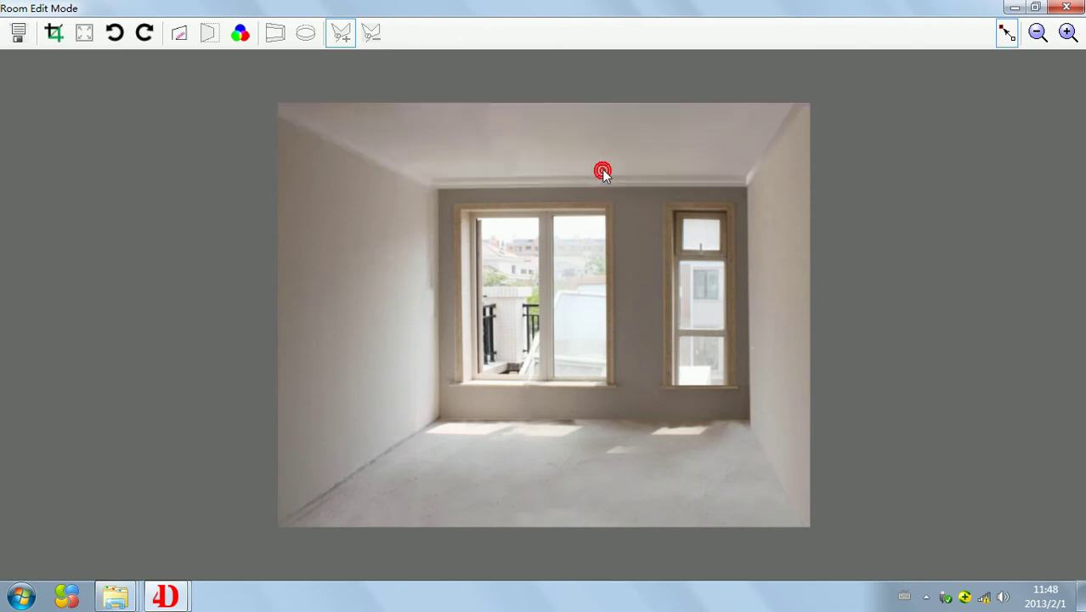
Try brightening and darkening the room photo with the RGB color adjustment, ending at R 5, G -1, B 3, and discard the changes.
click(240, 32)
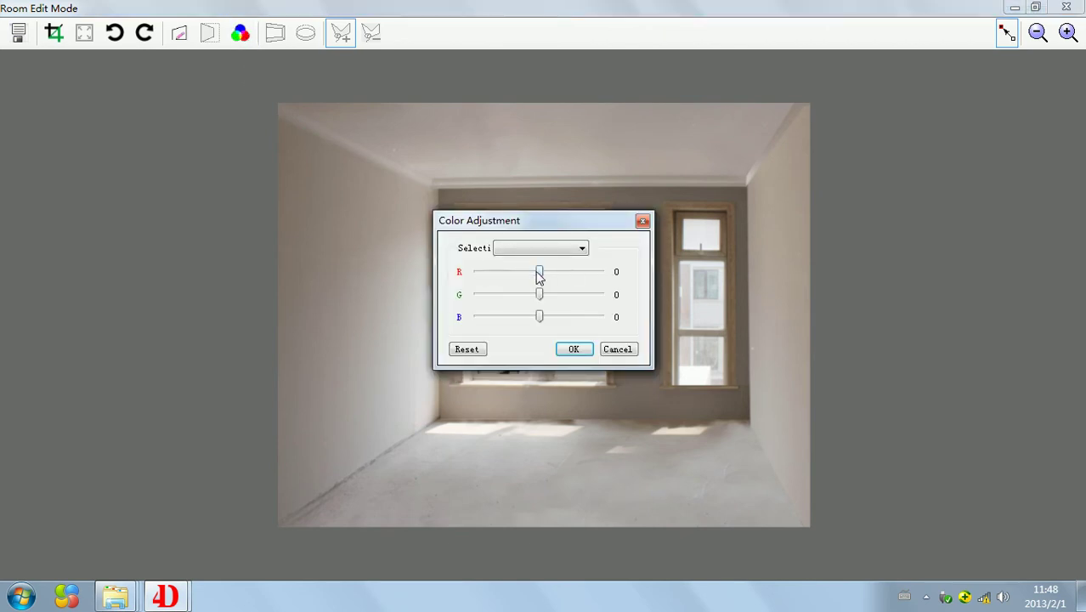
drag(541, 273, 566, 319)
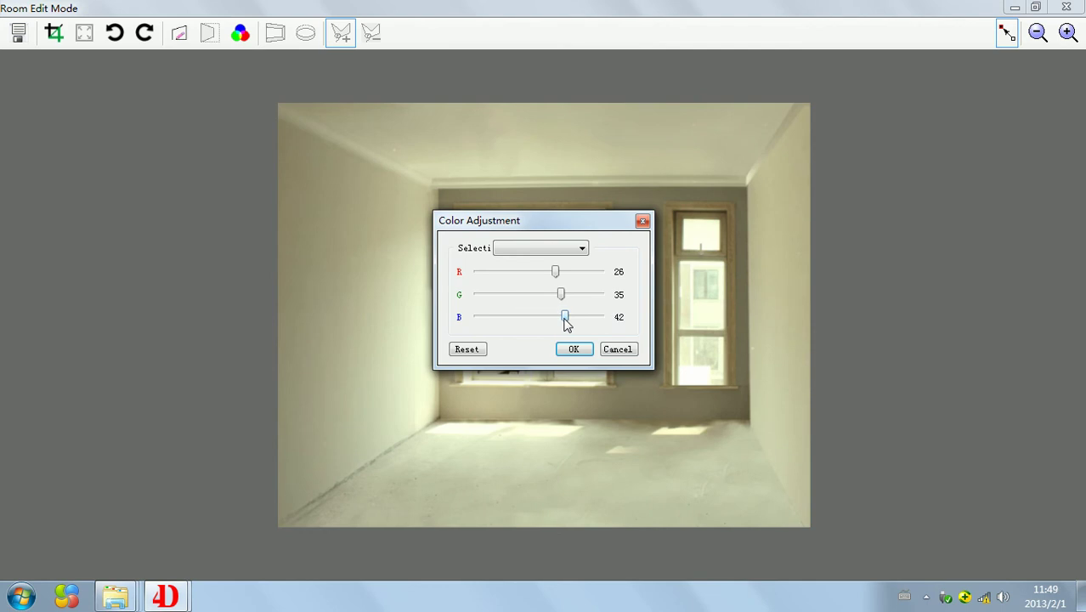
drag(556, 276, 486, 271)
drag(563, 297, 493, 291)
drag(564, 318, 493, 317)
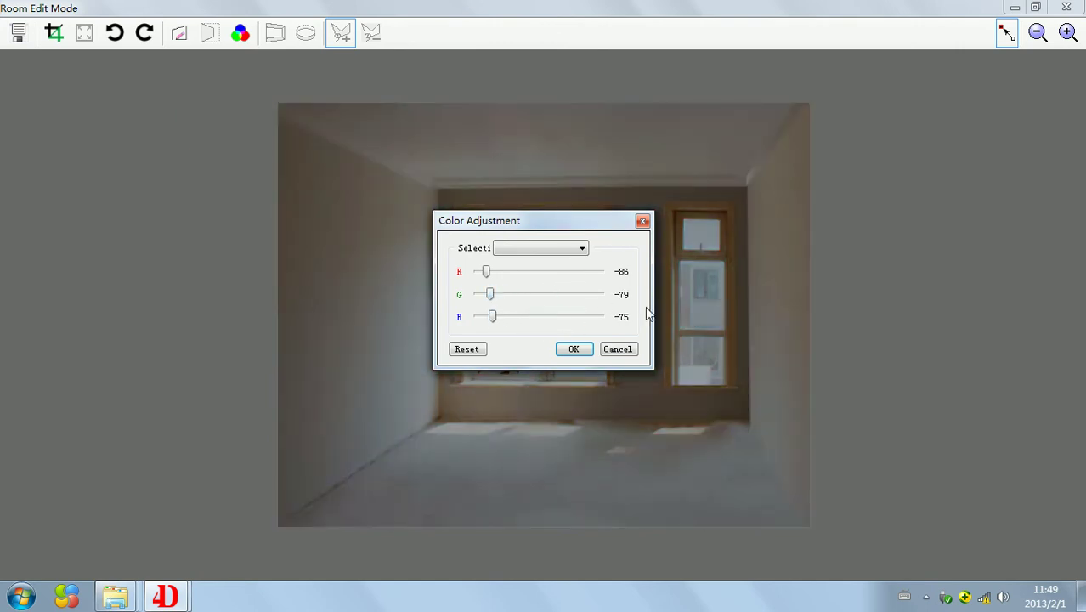
mouse_move(485, 273)
mouse_down()
mouse_move(541, 274)
mouse_move(541, 327)
mouse_up()
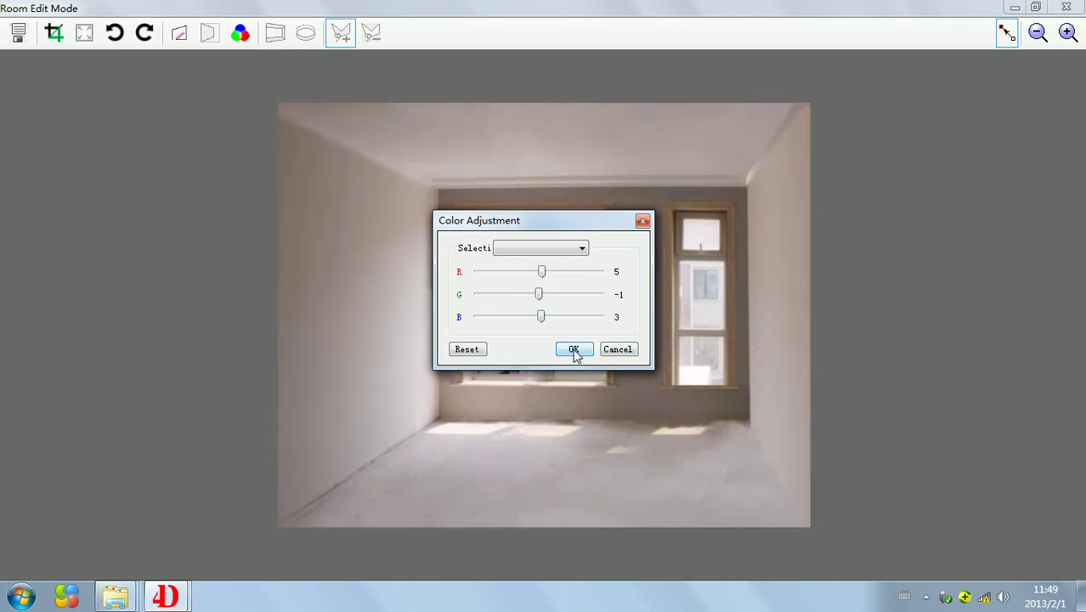
click(617, 349)
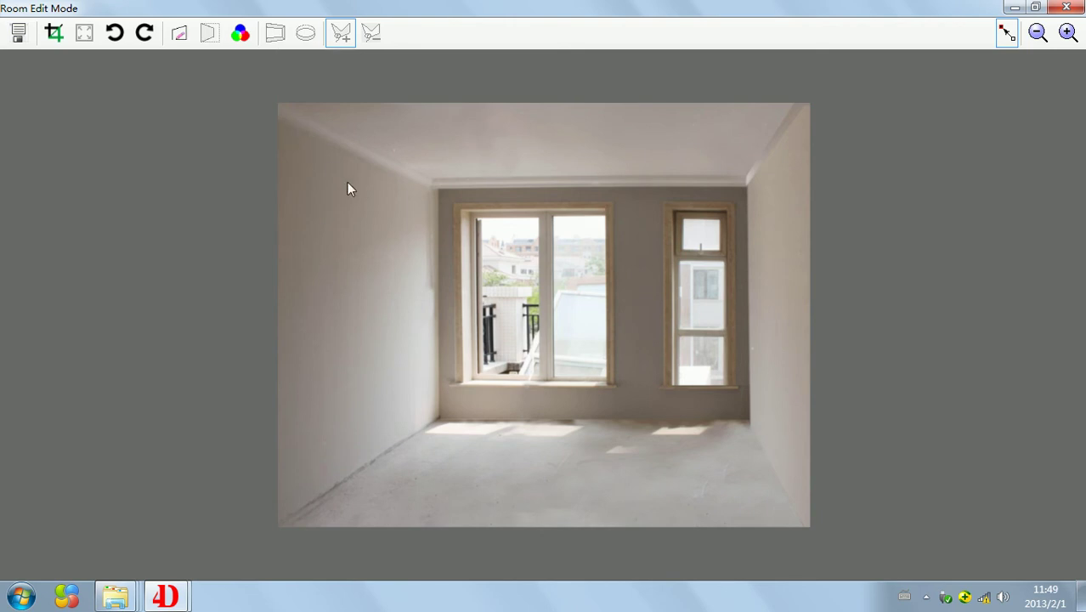
Outline the room's left wall as a closed area and add a large rectangular hole reaching down to the floor edge.
click(178, 36)
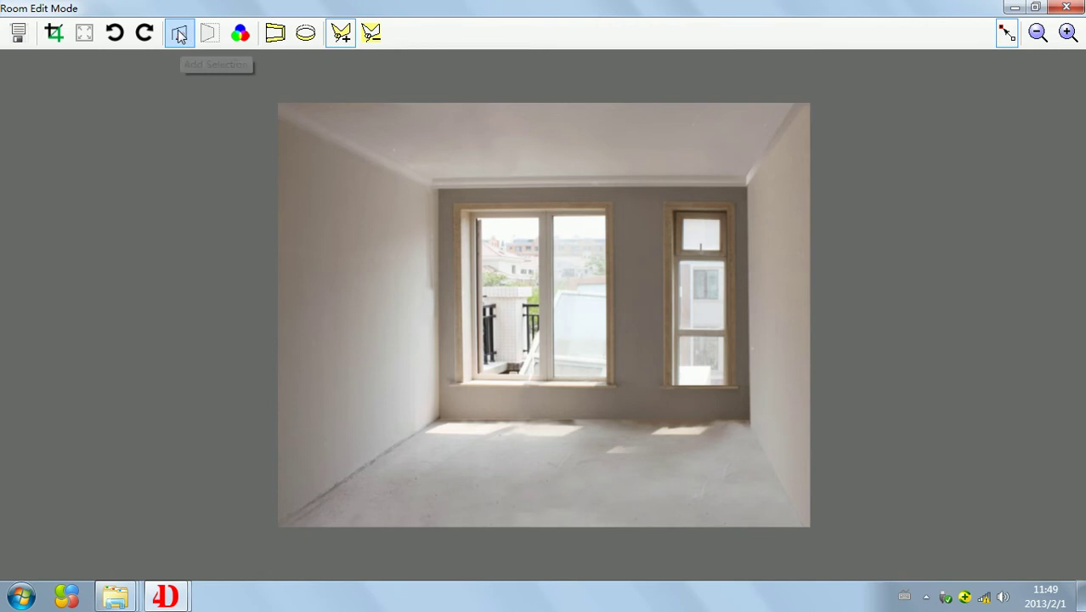
click(280, 113)
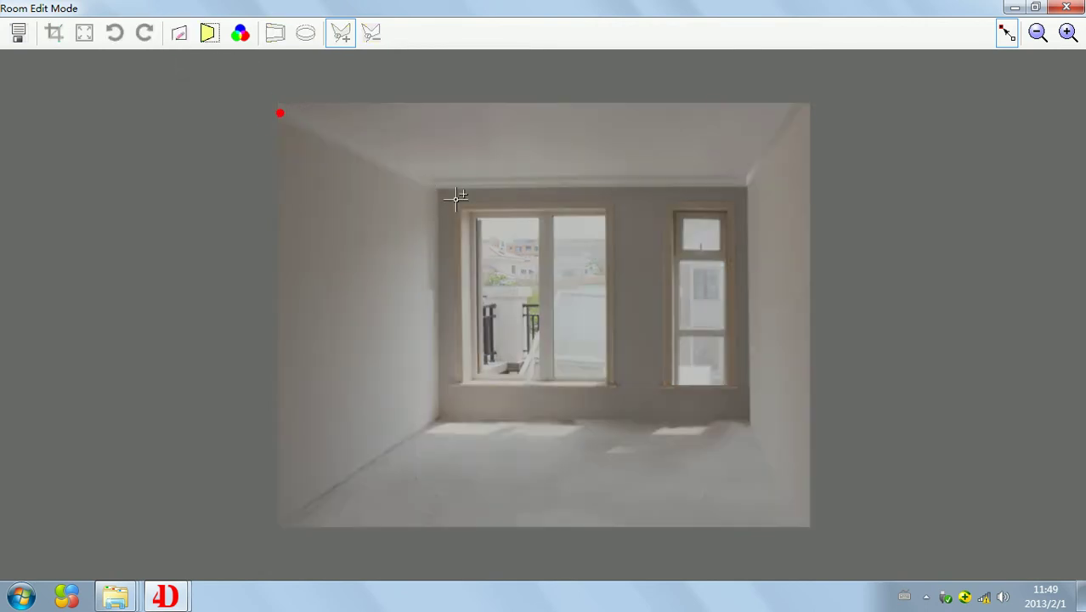
click(437, 187)
click(438, 415)
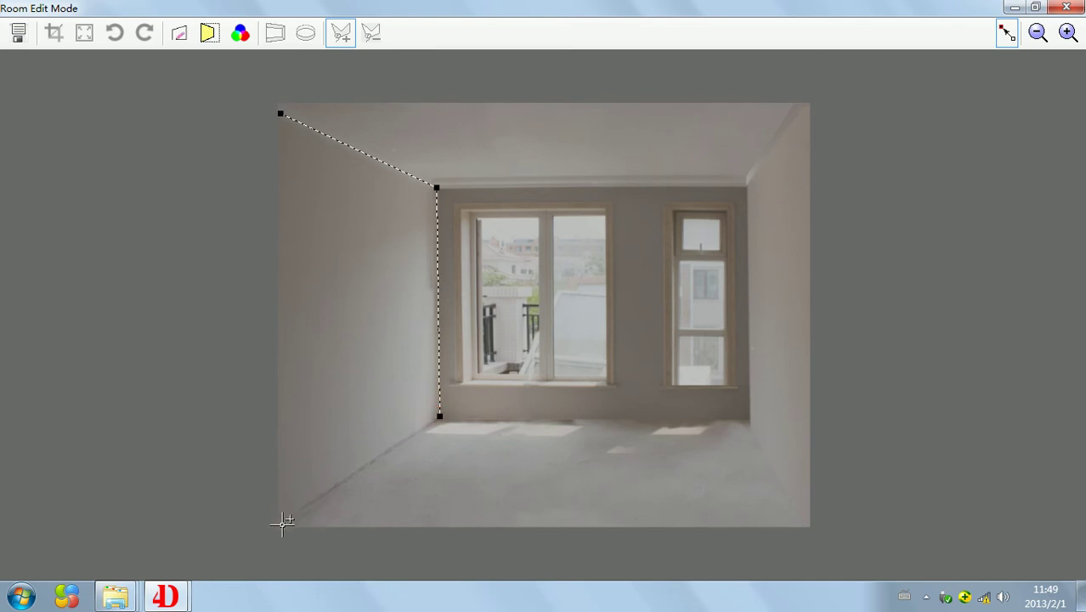
click(280, 523)
click(282, 113)
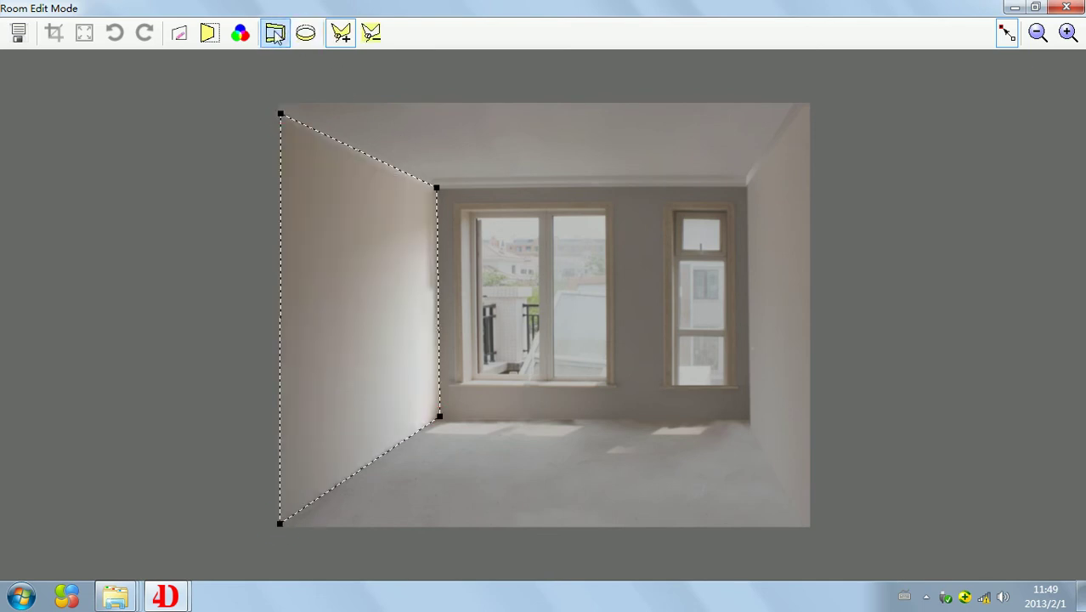
click(275, 34)
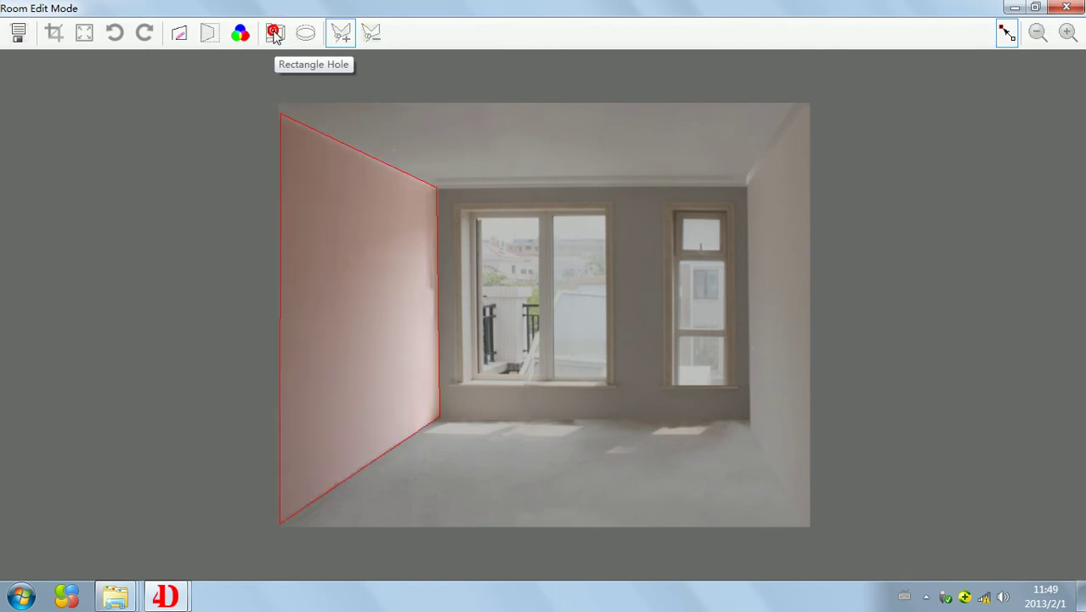
drag(311, 178, 410, 413)
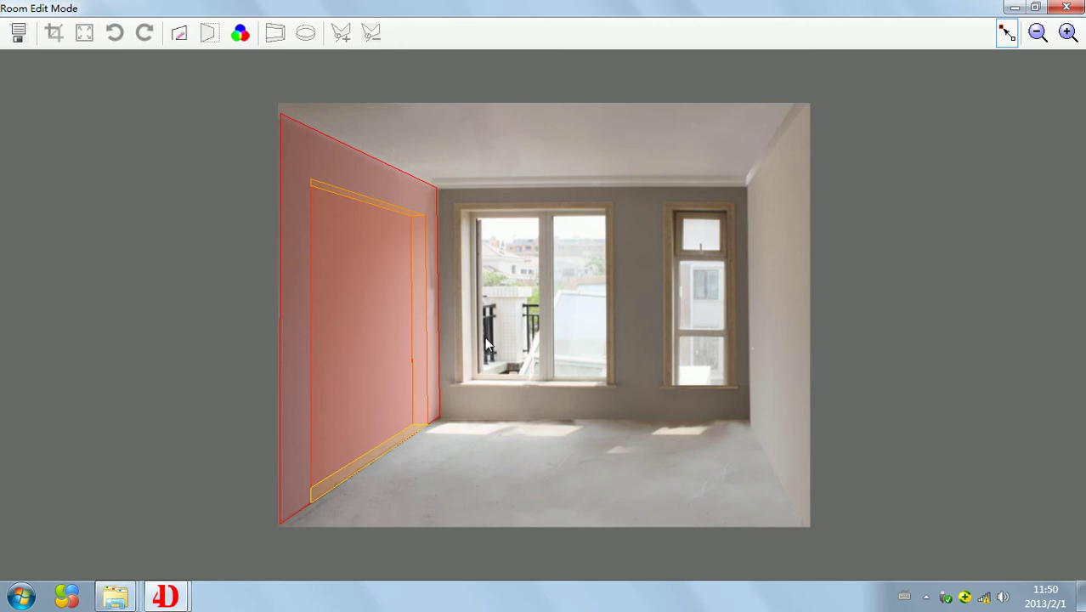
Outline the large window on the back wall as a new closed area along its frame.
click(178, 32)
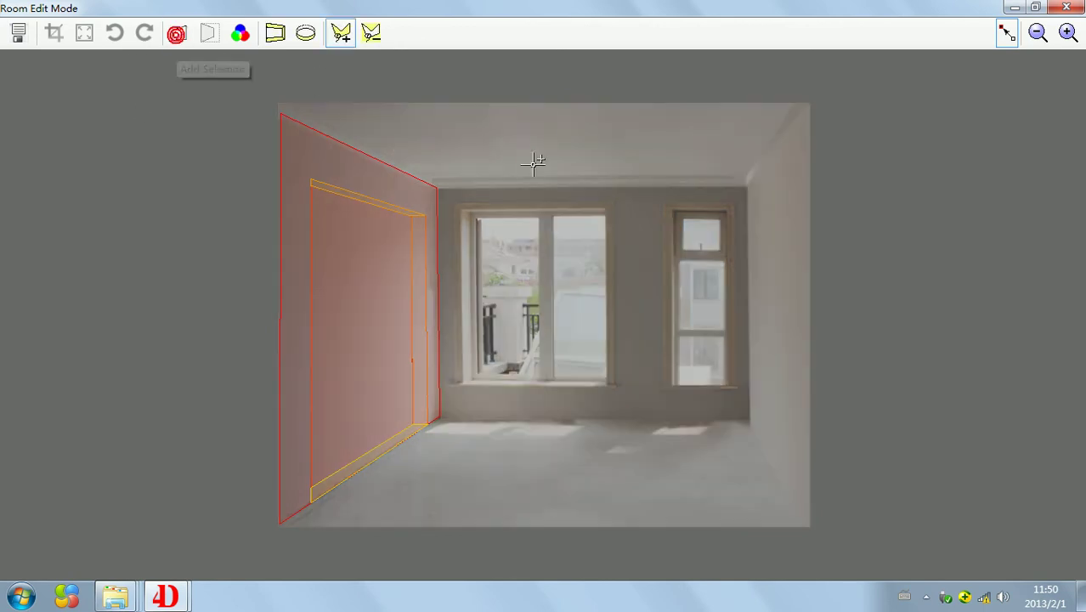
click(457, 204)
click(612, 201)
click(611, 385)
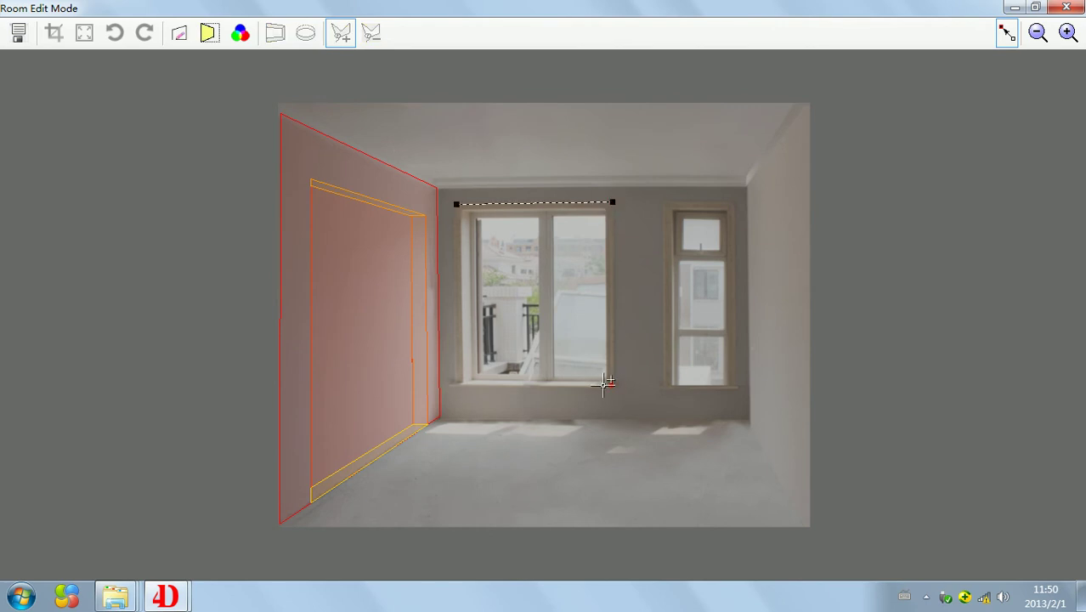
click(458, 383)
click(456, 204)
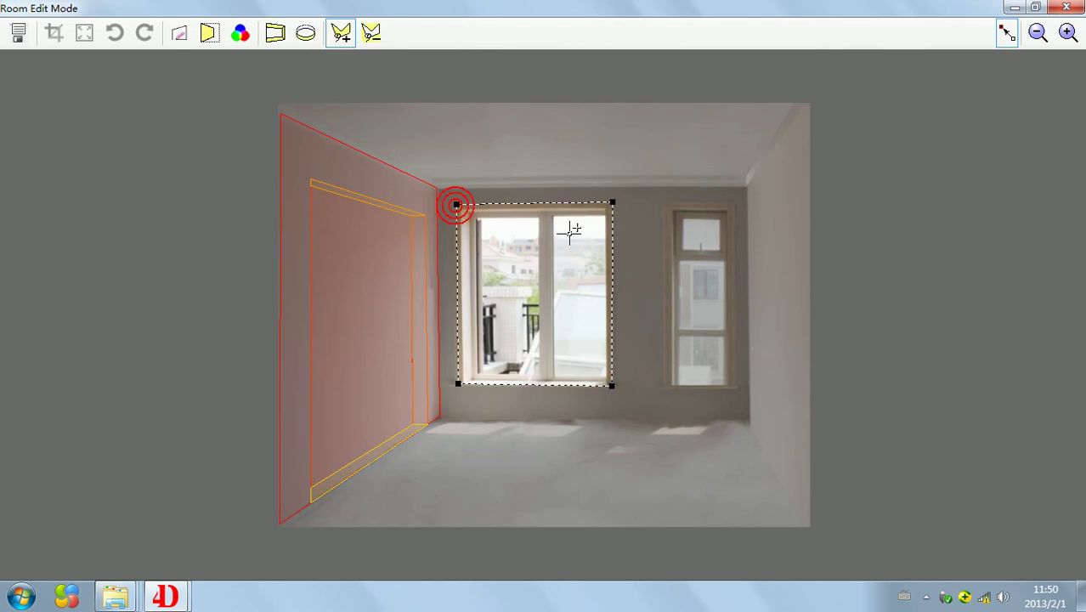
Join the narrow window's outline to the large window's area with Union, finish the combined selection, and delete it.
click(340, 32)
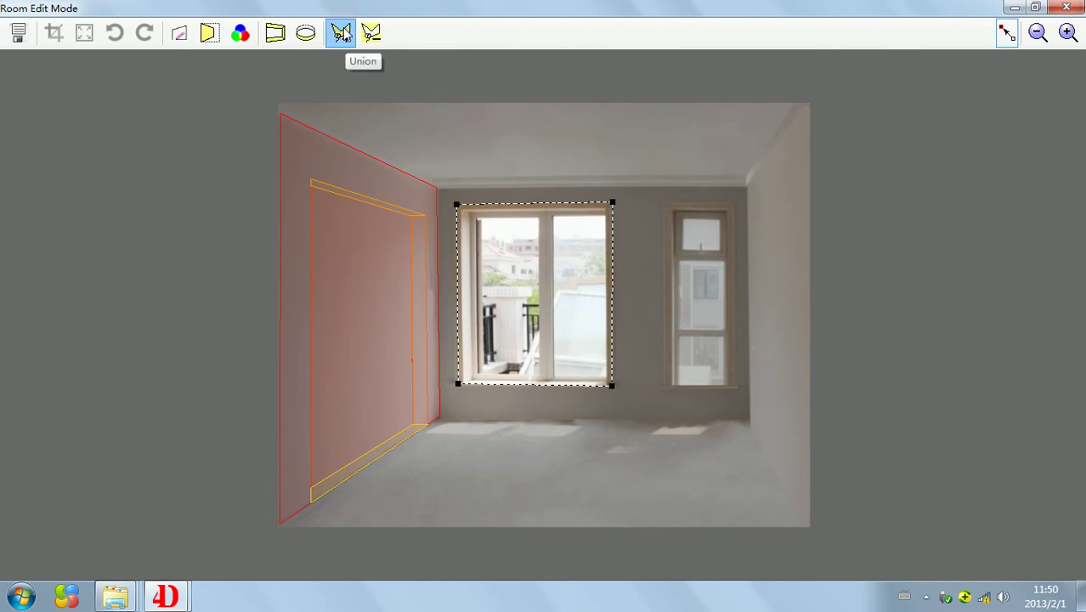
click(667, 202)
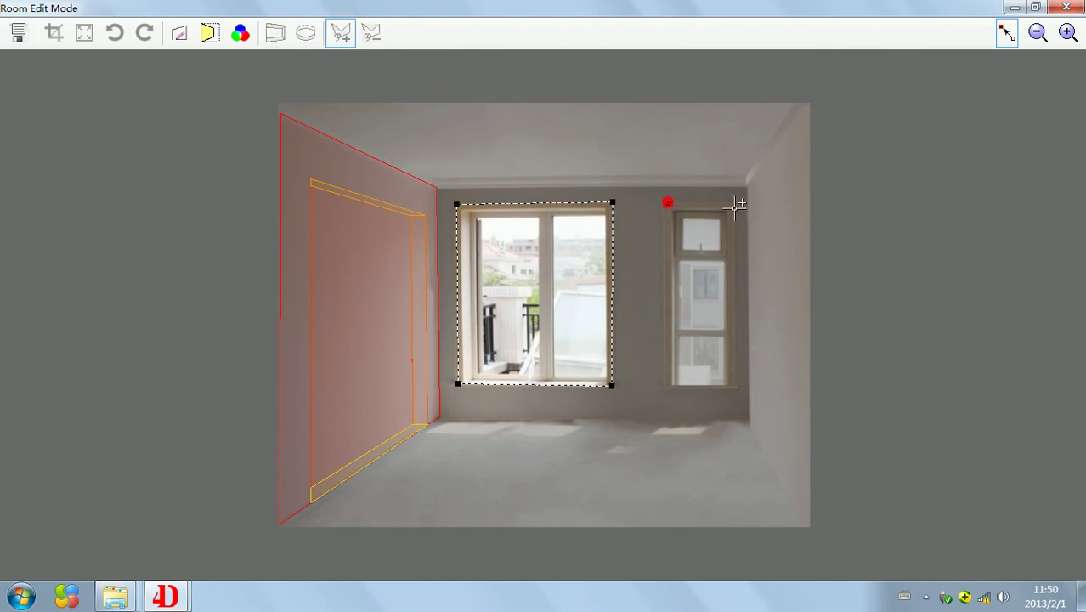
click(733, 203)
click(735, 388)
click(669, 384)
click(666, 203)
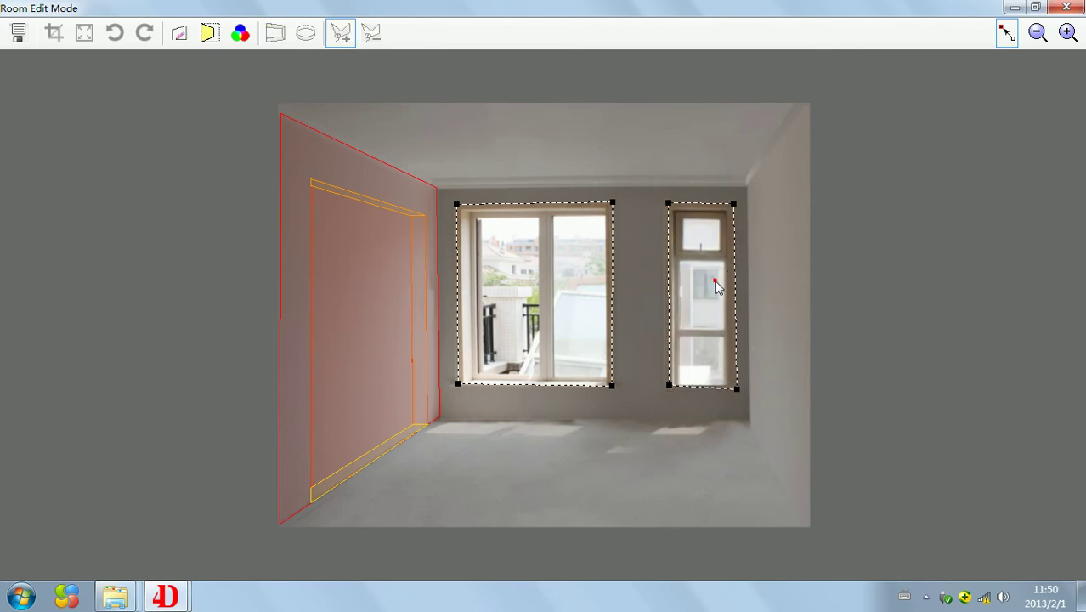
click(710, 274)
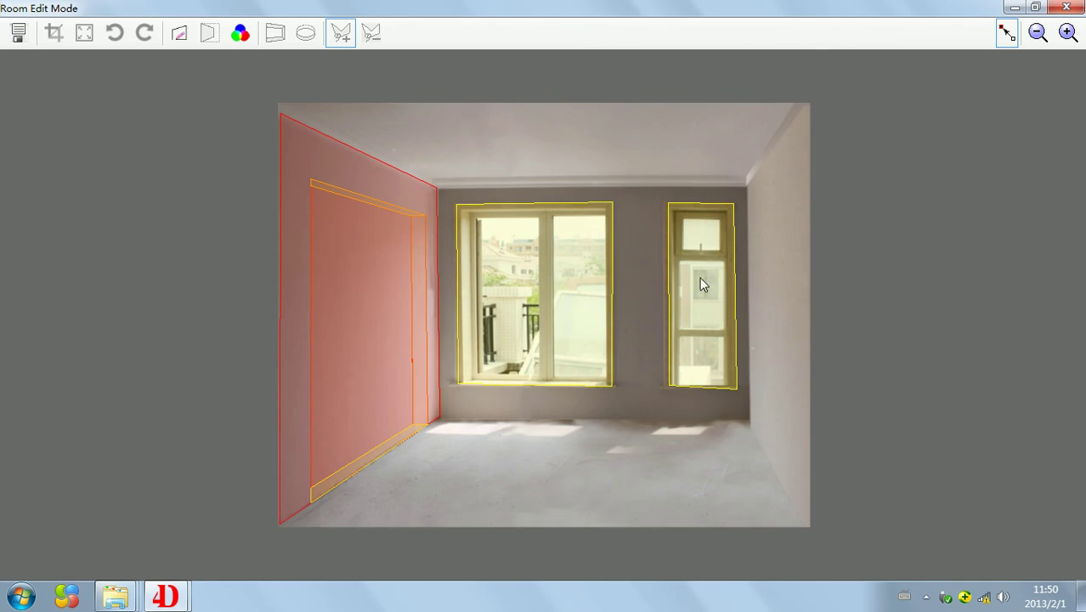
right_click(701, 284)
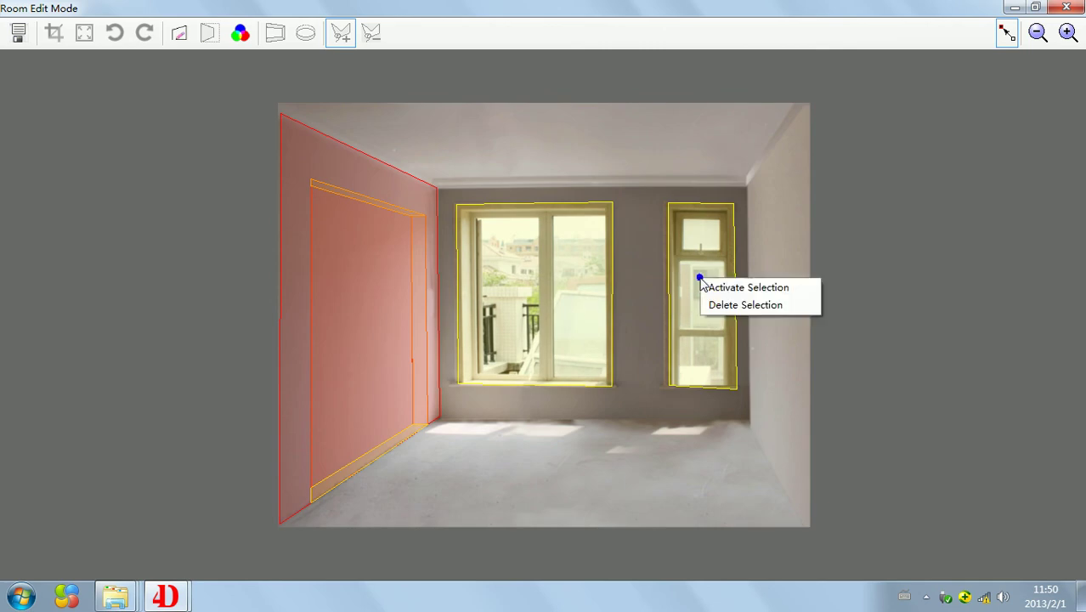
click(738, 308)
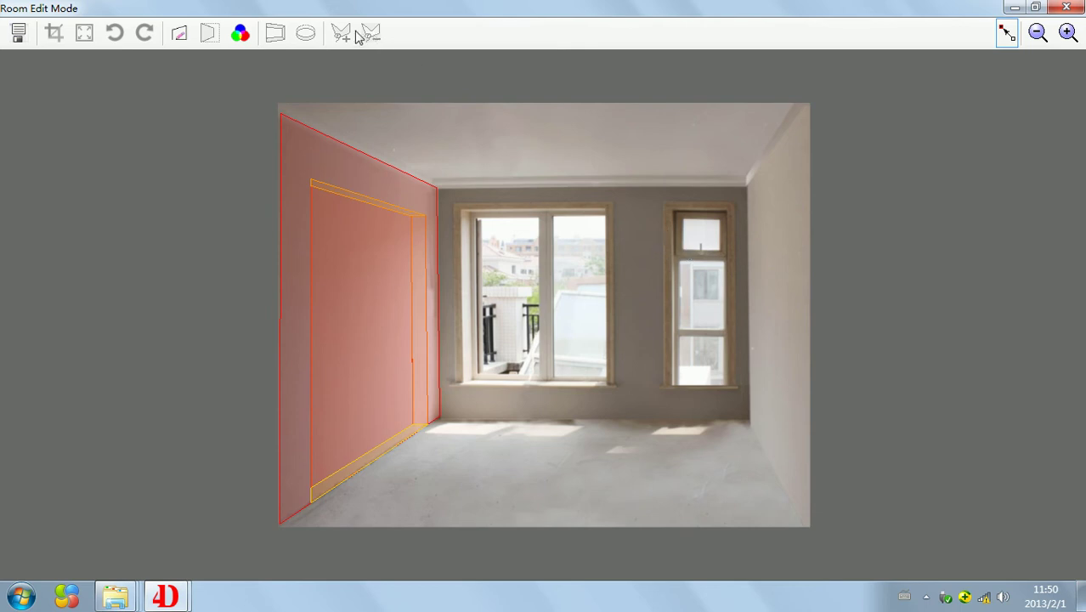
Outline one closed area on the back wall spanning both windows.
click(179, 32)
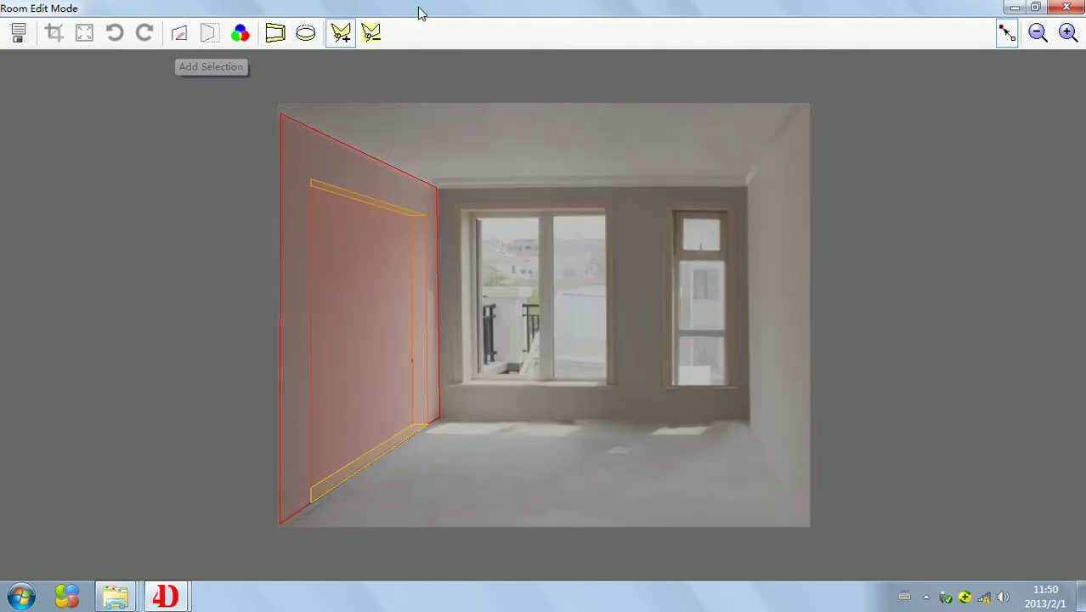
click(455, 203)
click(733, 203)
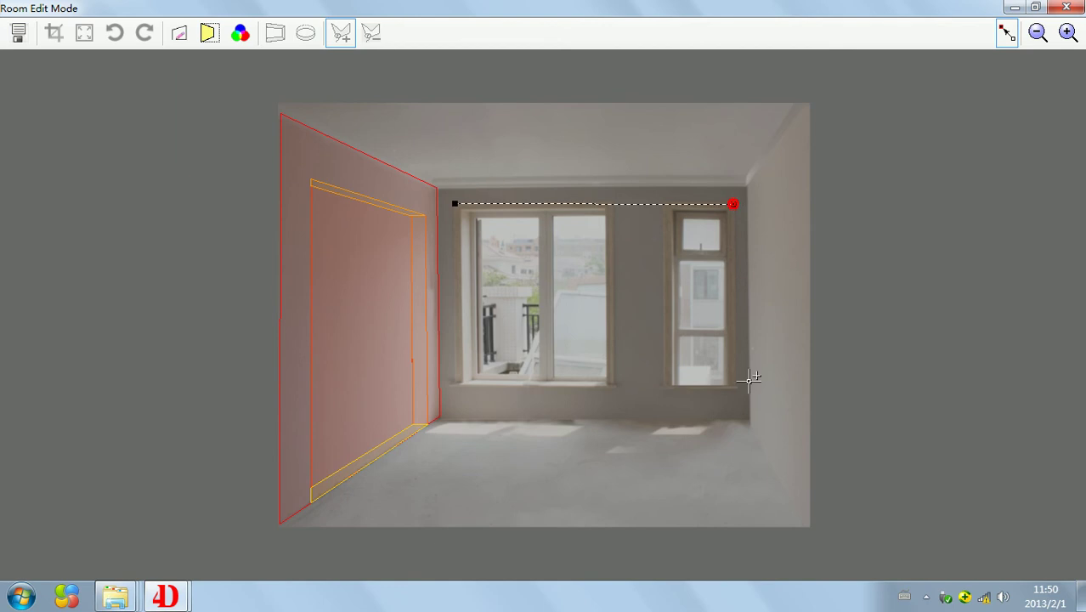
click(736, 387)
click(456, 381)
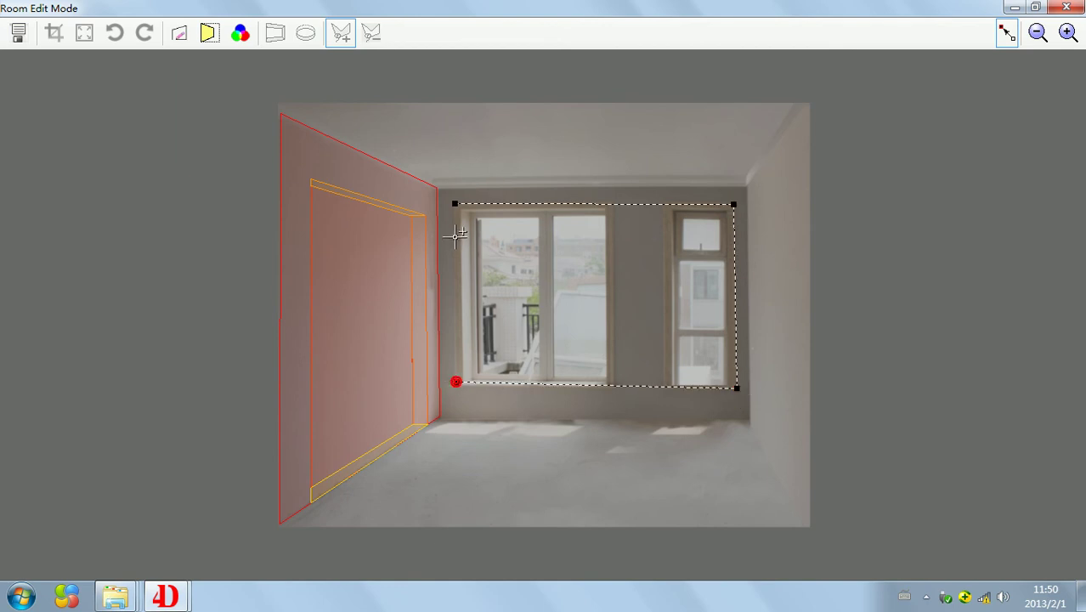
click(454, 203)
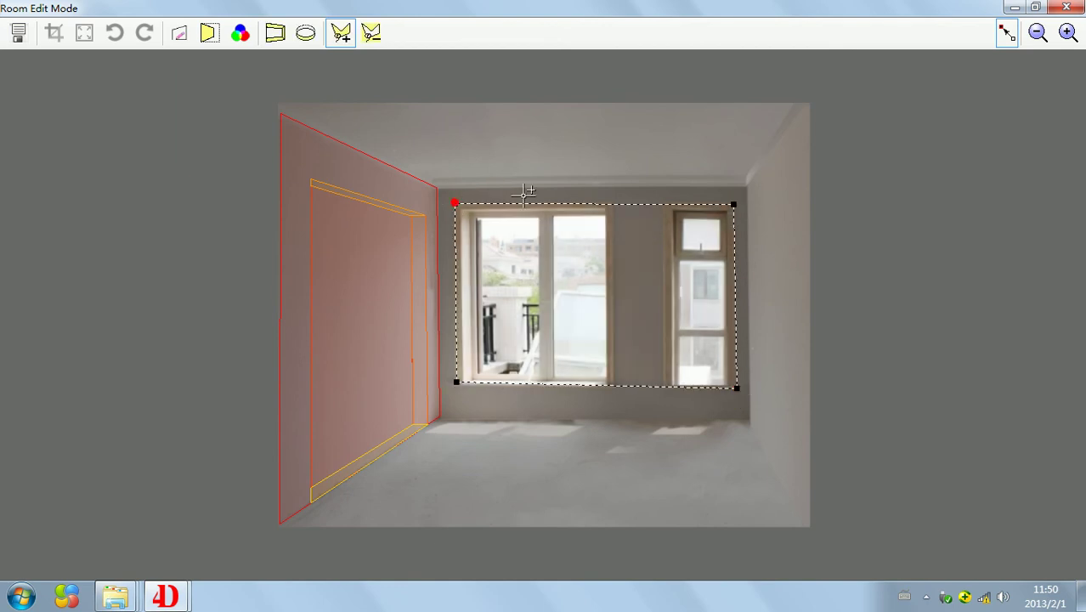
Cut the narrow window out of the area spanning both windows with Exclude, finish the selection, and delete it.
click(370, 33)
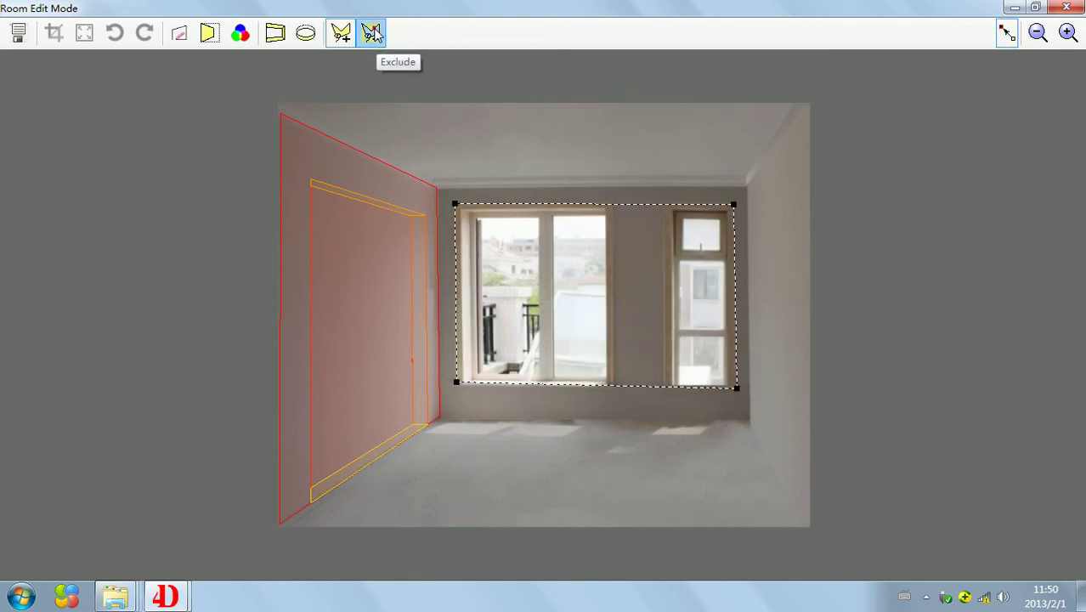
click(664, 203)
click(664, 386)
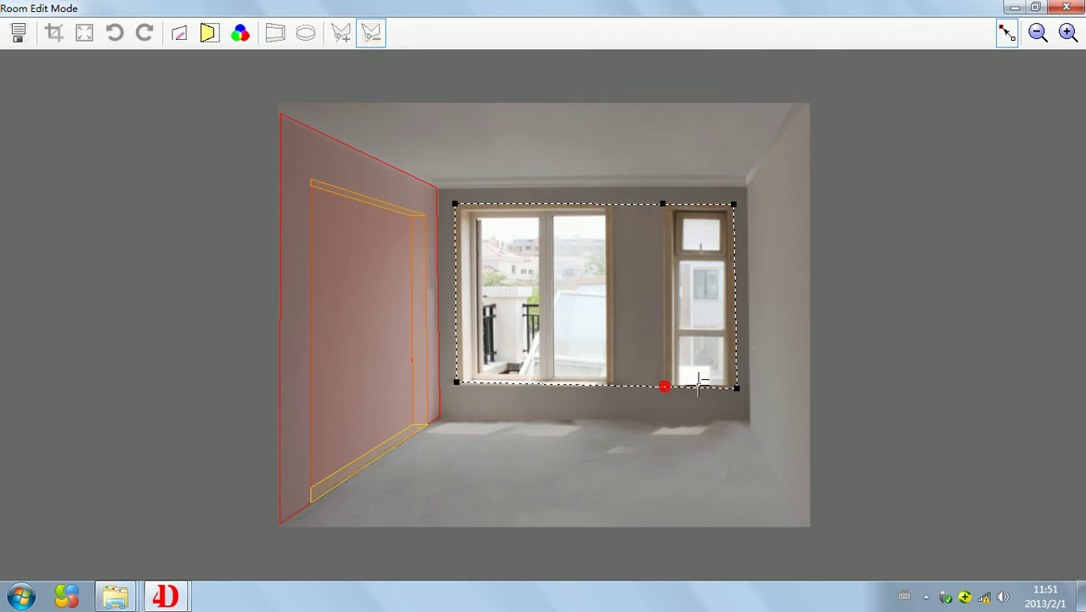
click(733, 204)
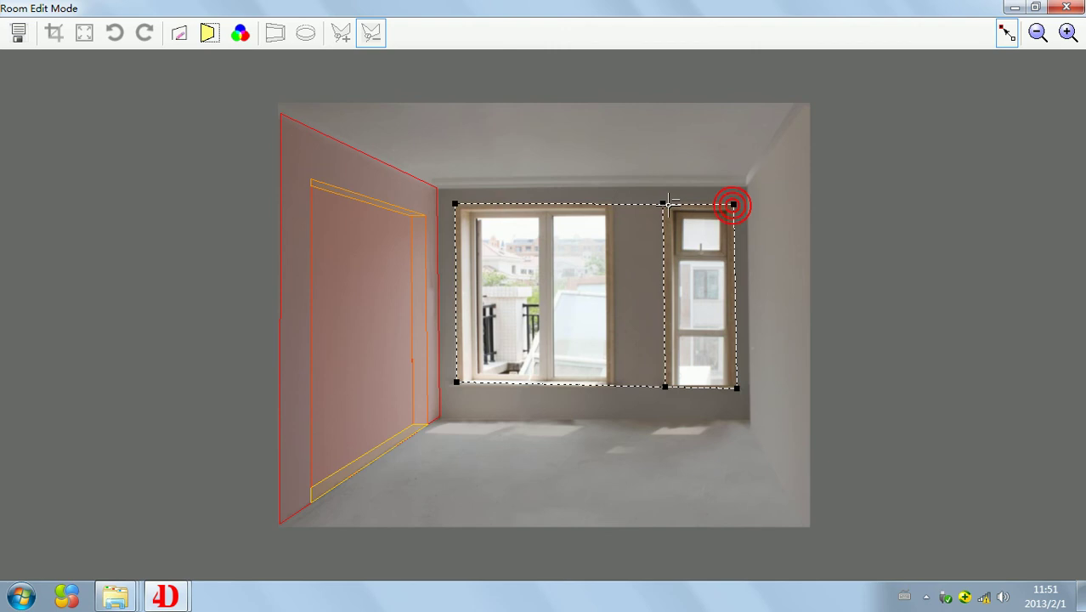
click(684, 265)
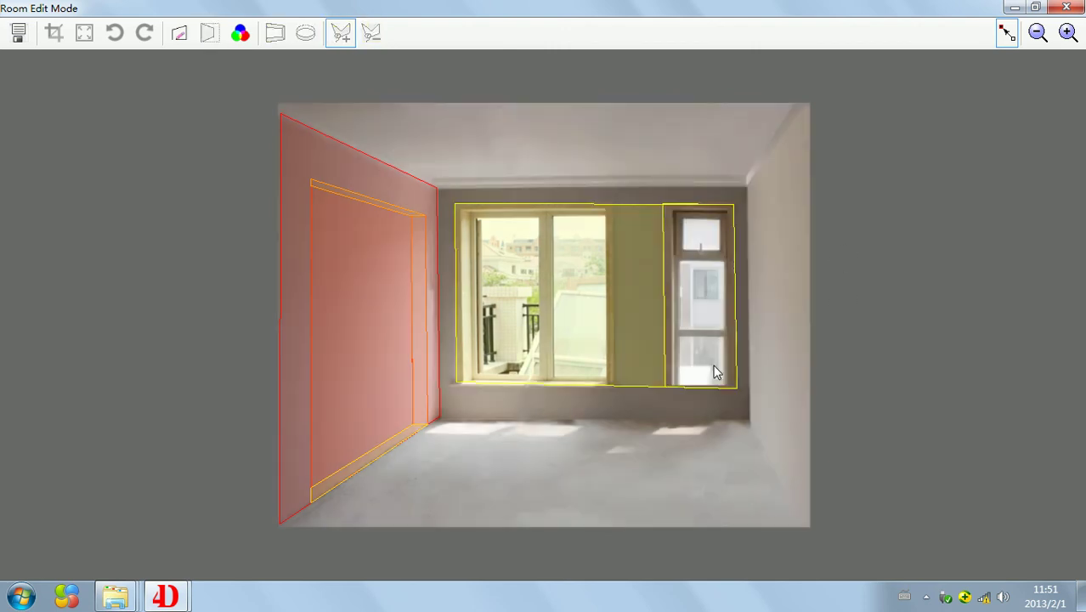
right_click(606, 293)
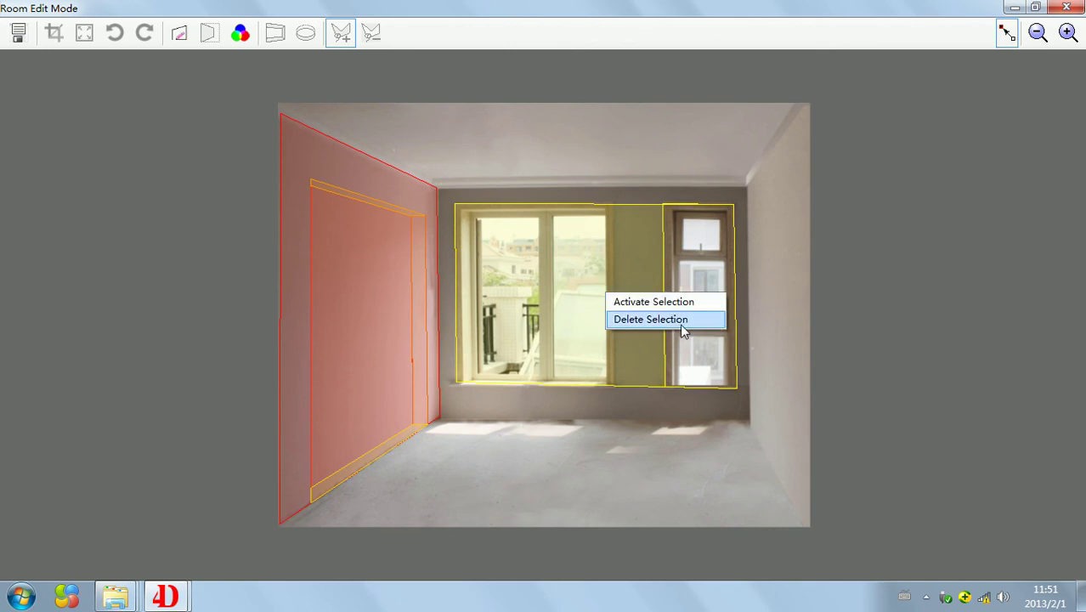
click(682, 328)
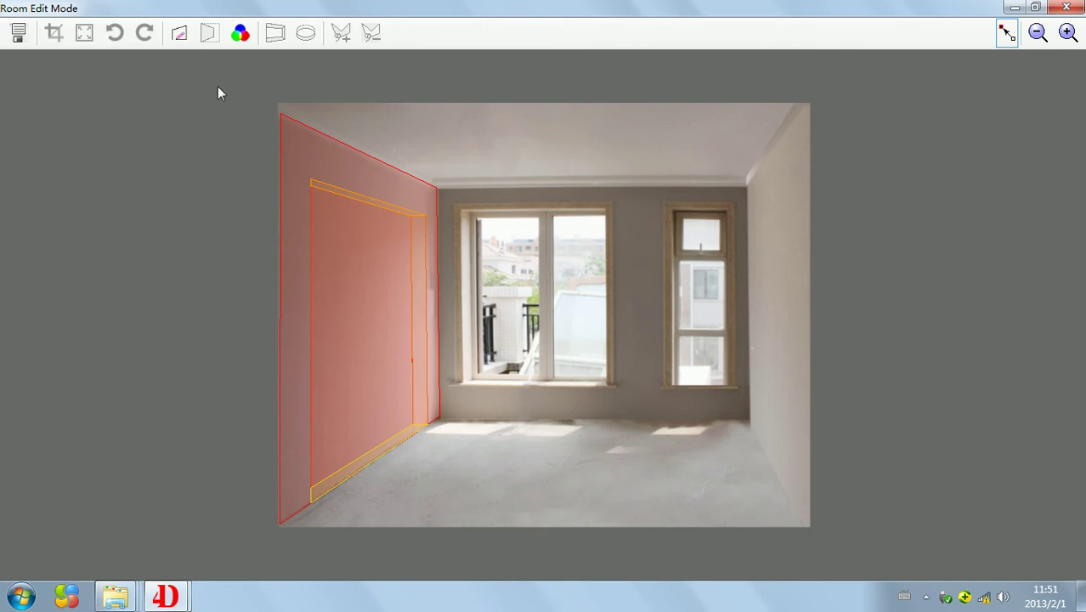
Outline the whole back wall as a closed area, sharing its corners with the left wall area.
click(178, 33)
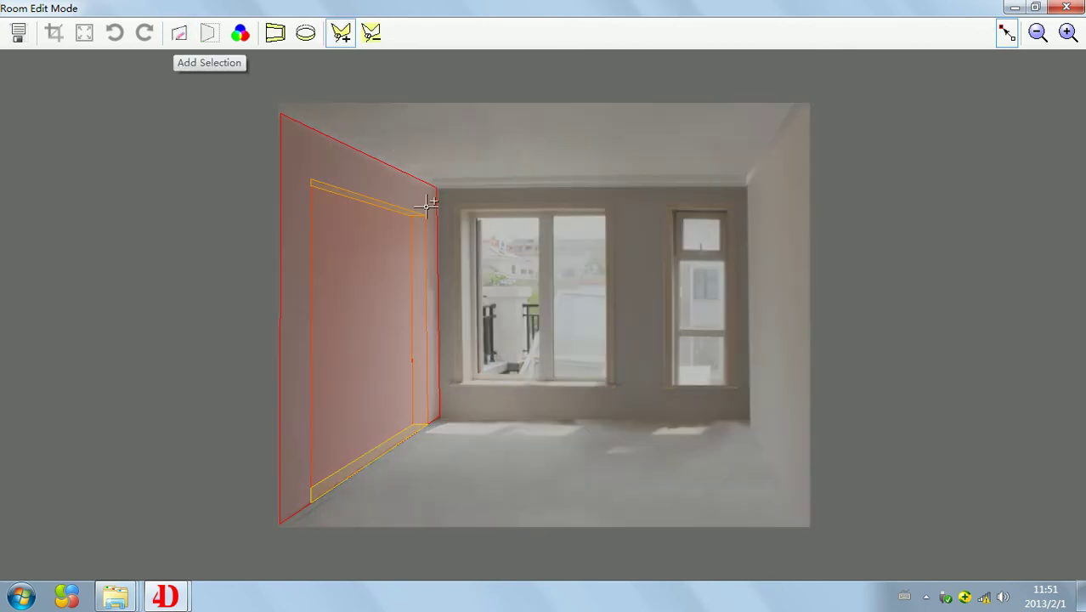
click(435, 184)
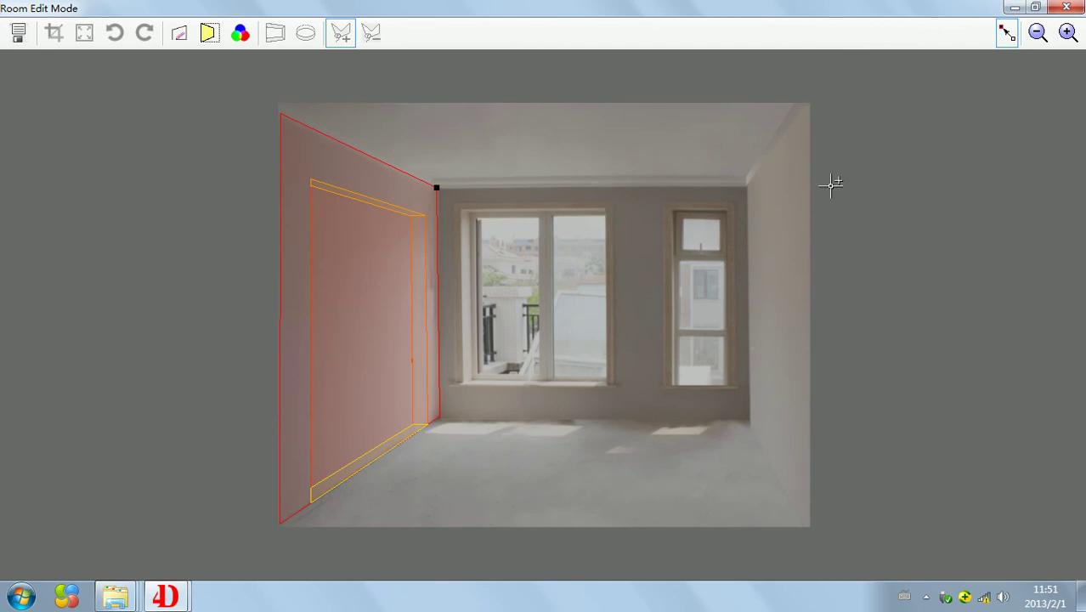
click(746, 187)
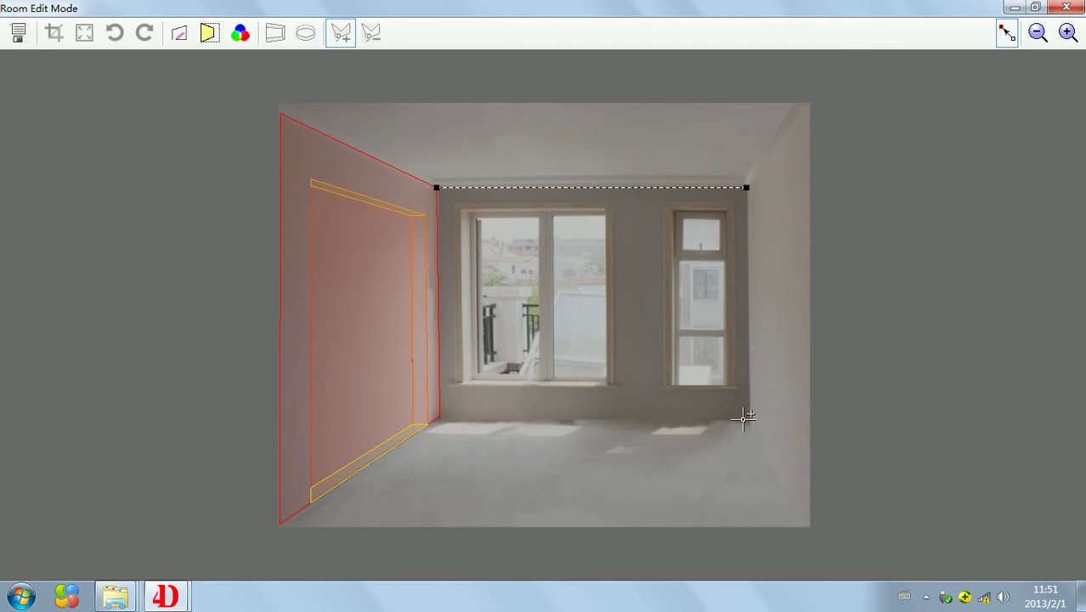
click(748, 420)
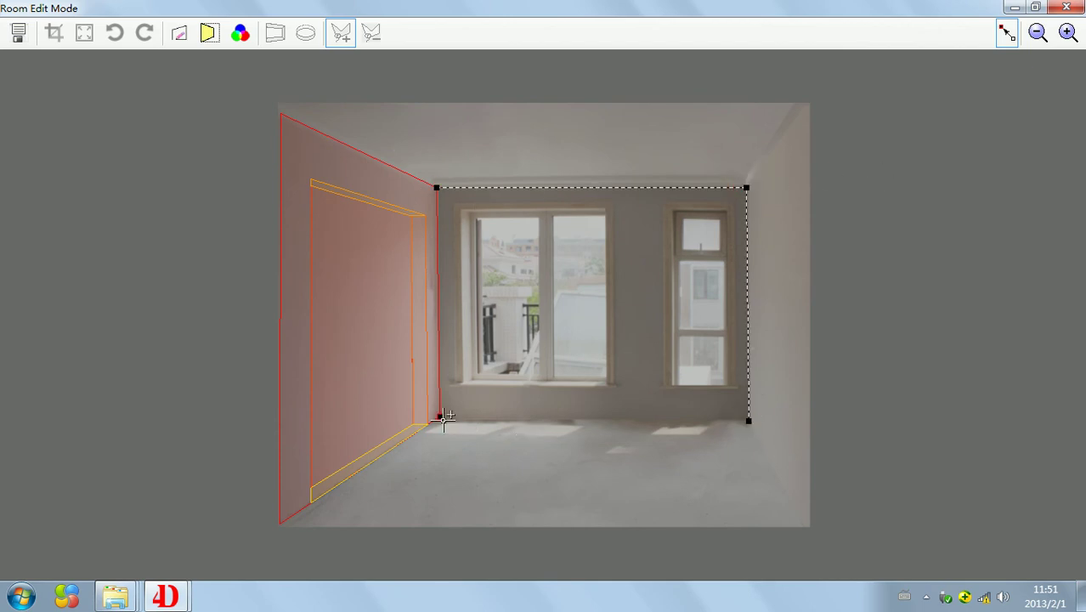
click(1007, 32)
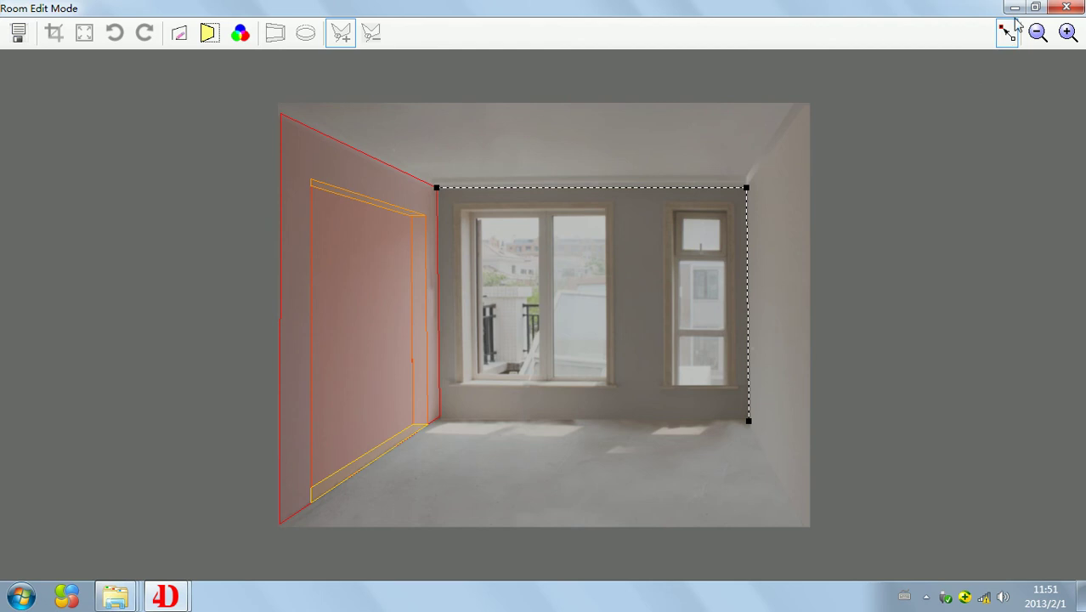
click(439, 416)
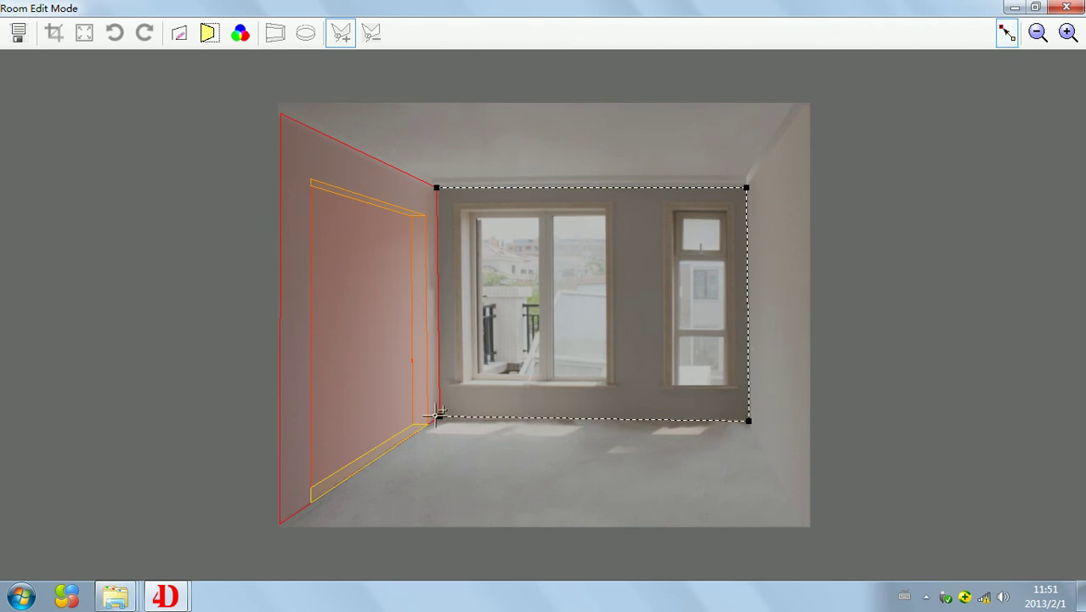
click(437, 188)
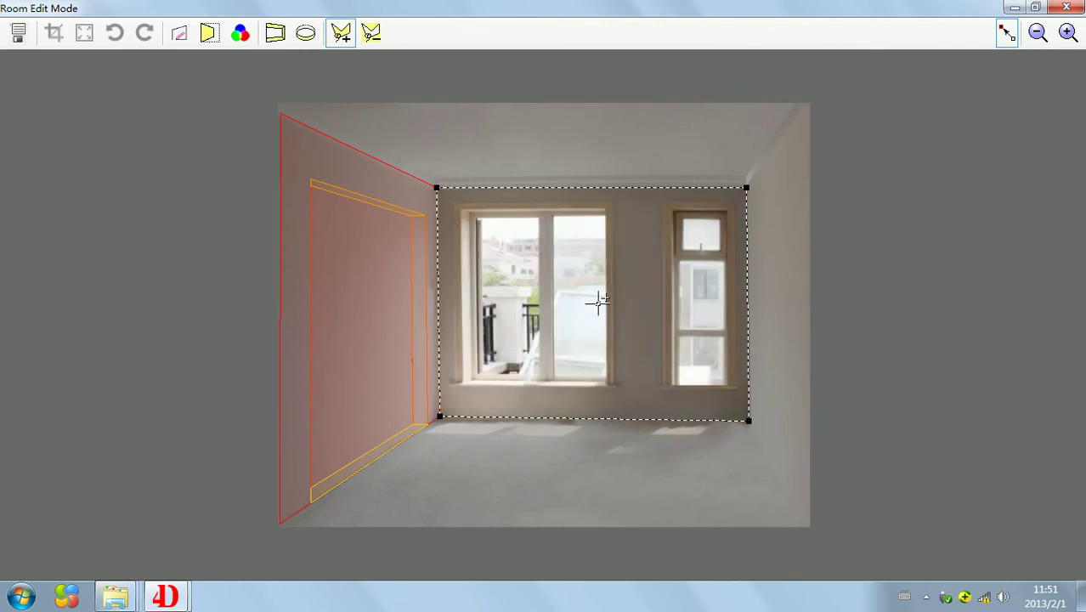
Apply the Perspective grid to the back wall area and finish the area.
click(209, 33)
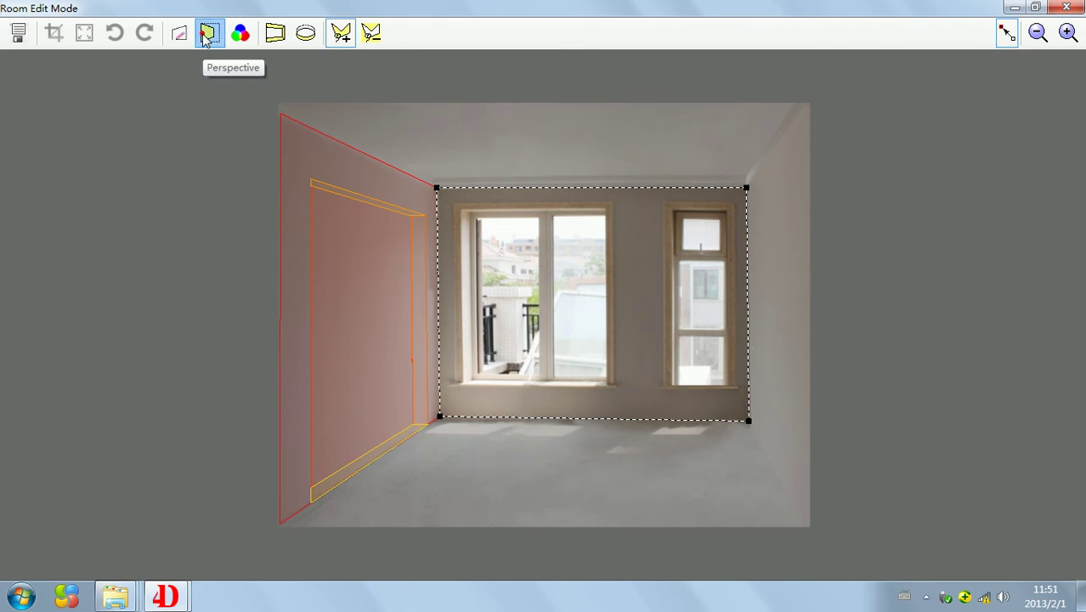
click(595, 414)
click(595, 416)
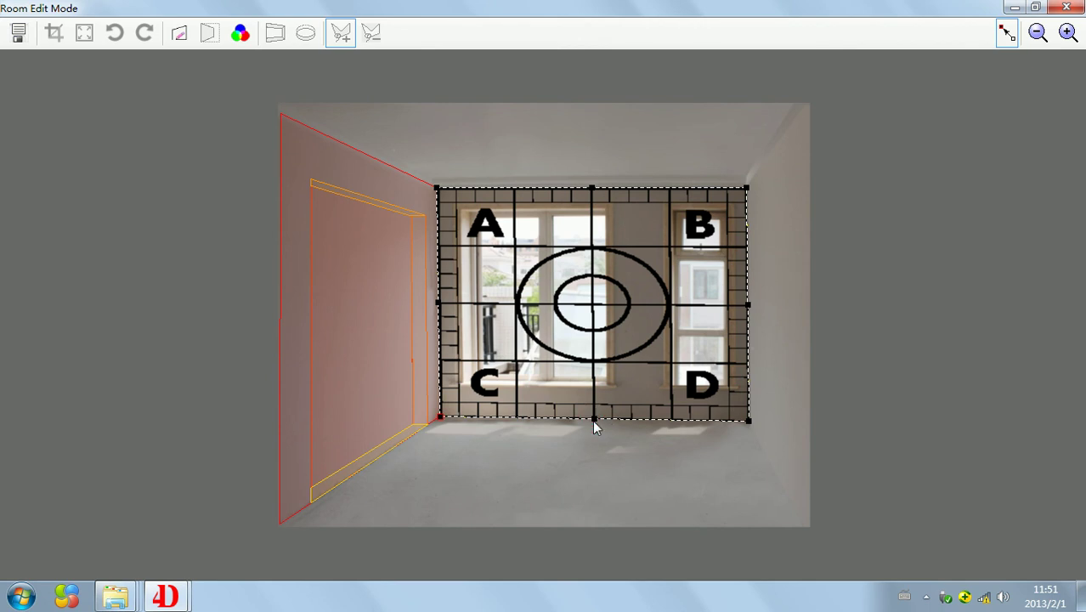
click(703, 306)
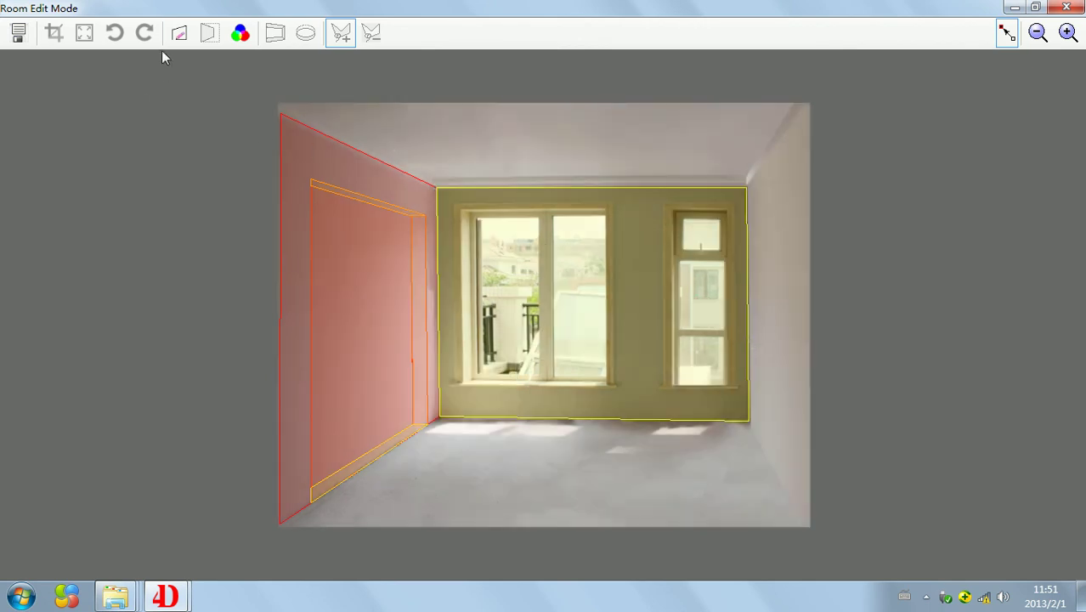
Outline the right wall as a closed area and apply the Perspective grid, stretching its outer edge beyond the photo's edge.
click(179, 32)
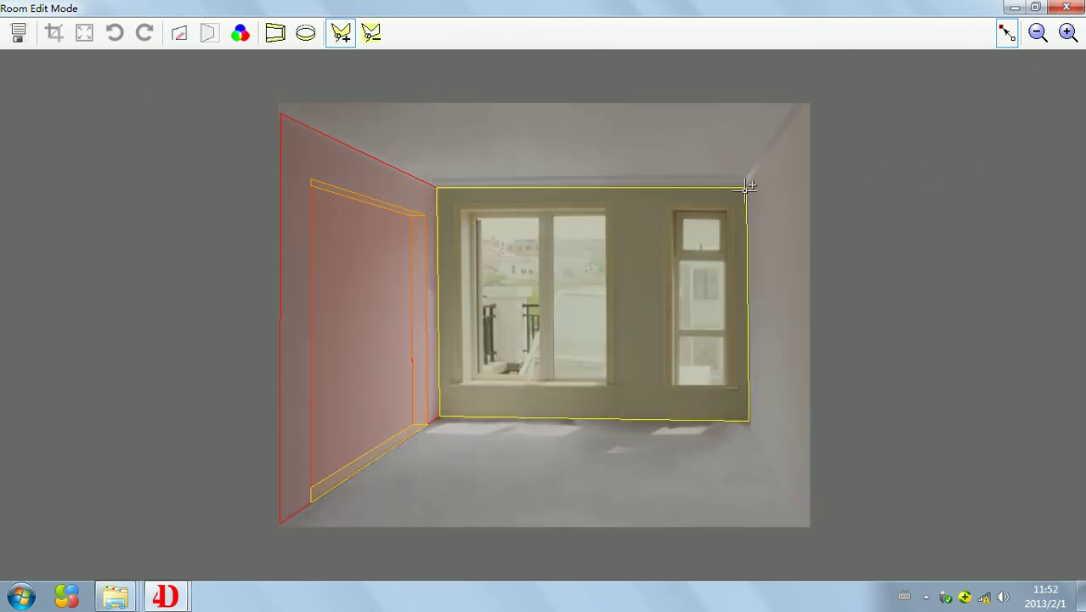
click(747, 184)
click(810, 103)
click(807, 523)
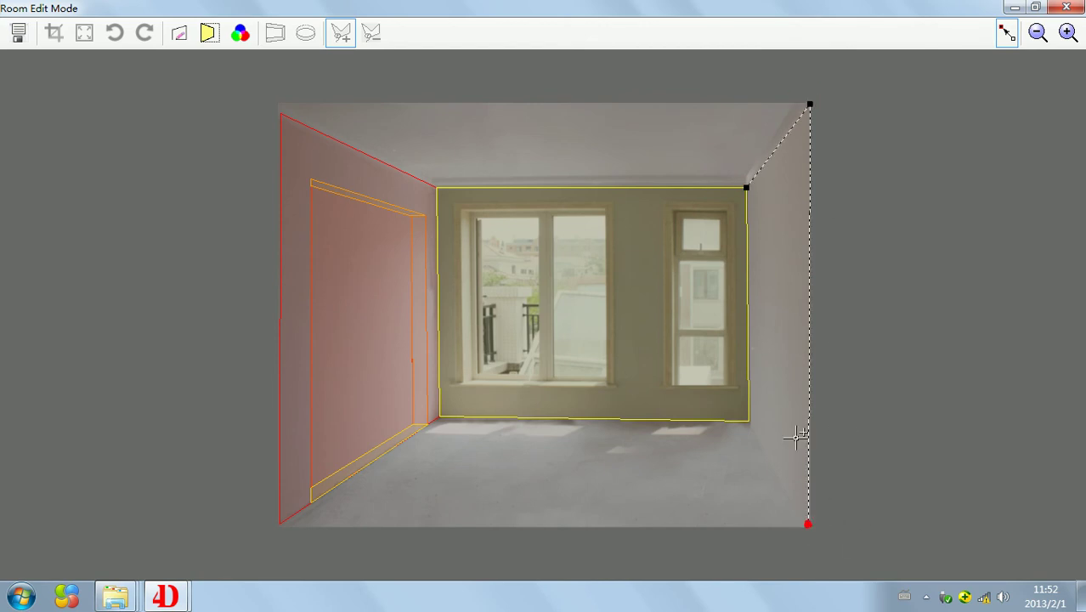
click(748, 419)
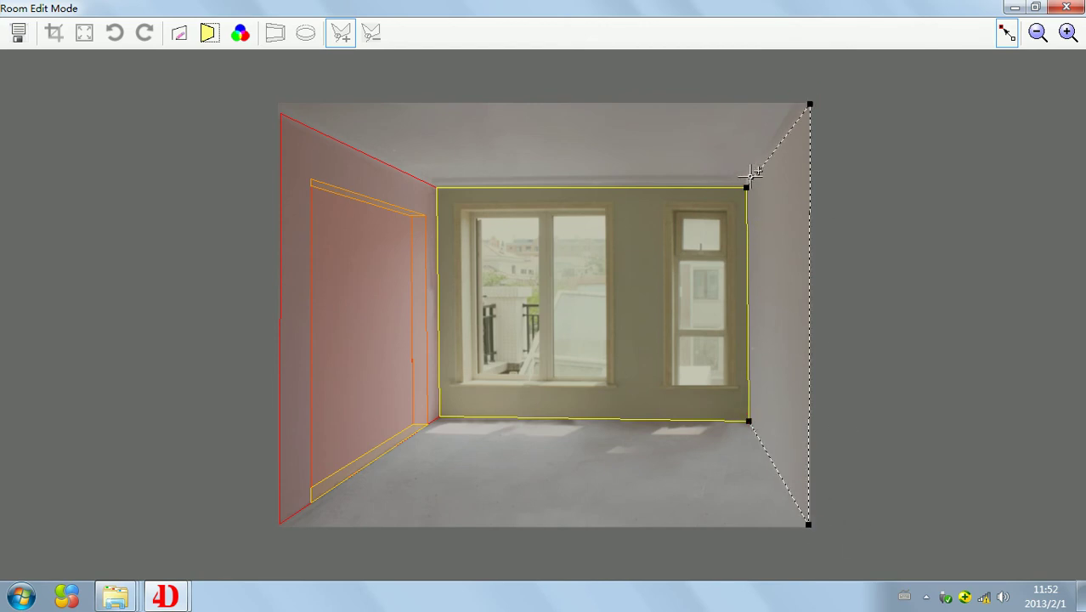
click(748, 185)
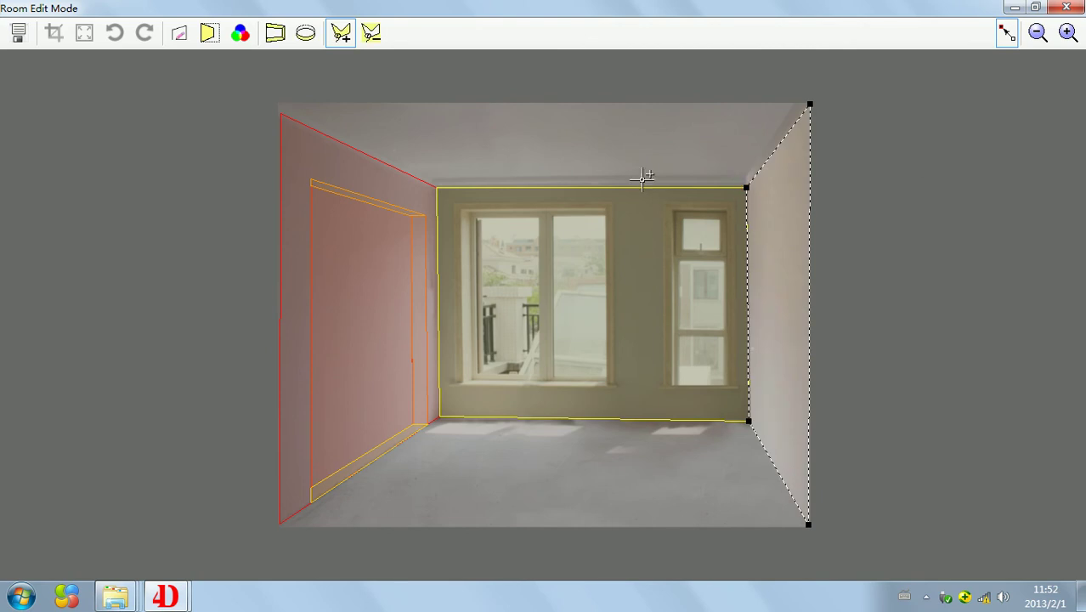
click(208, 33)
drag(807, 313, 843, 314)
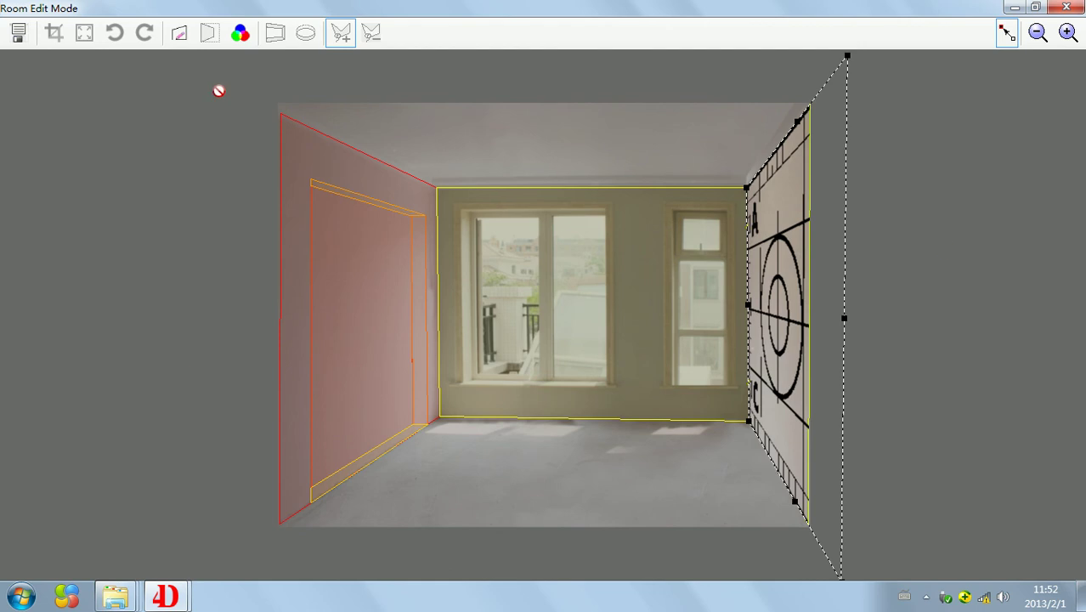
Outline the ceiling as a closed area, sharing its corners with the left, back and right wall areas.
click(180, 32)
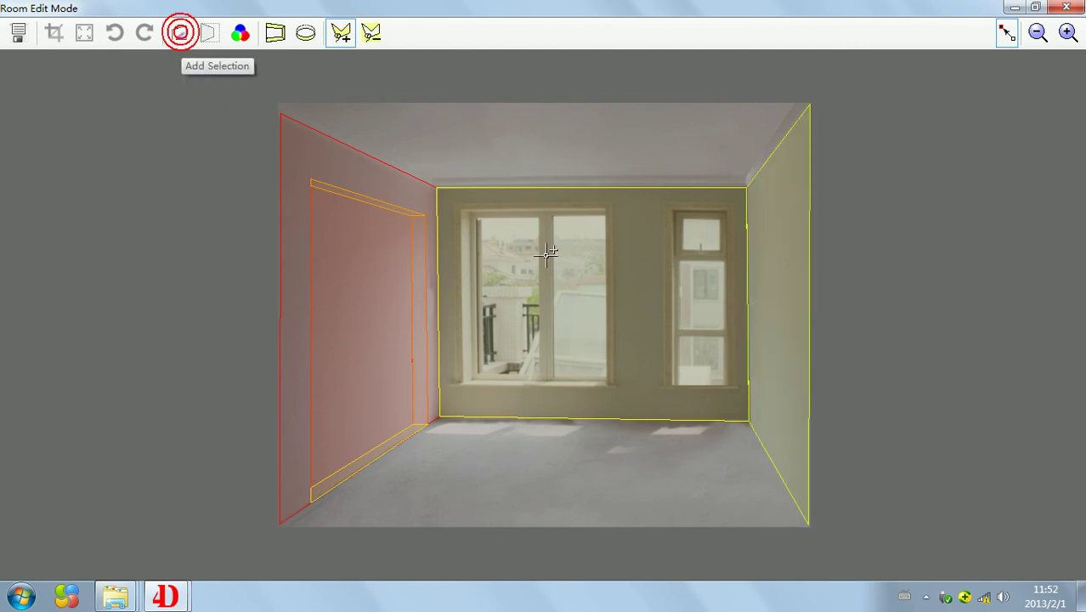
click(437, 186)
click(281, 102)
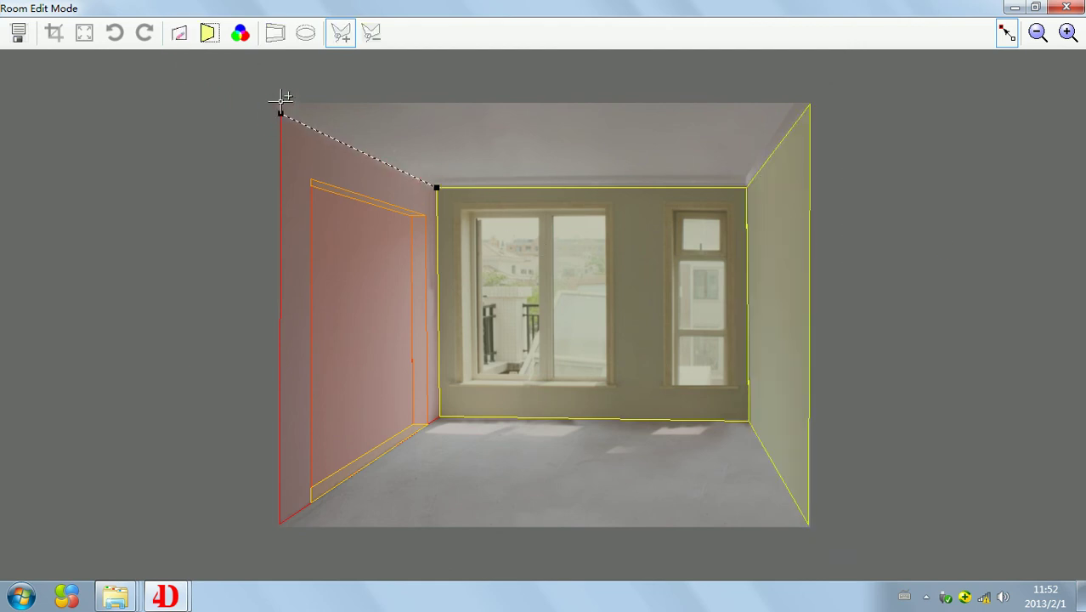
click(809, 102)
click(746, 186)
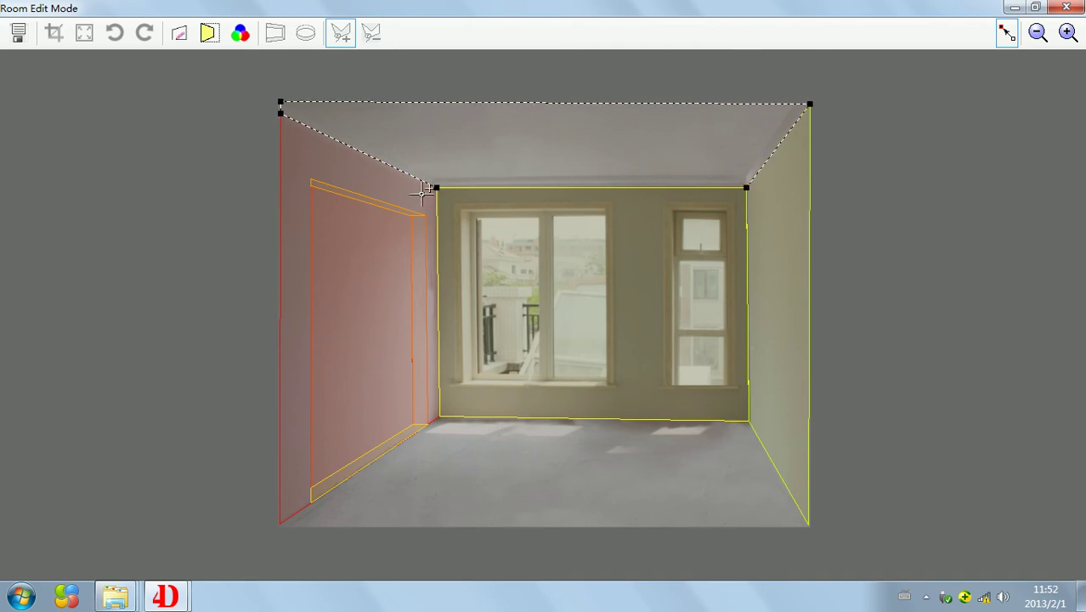
click(435, 190)
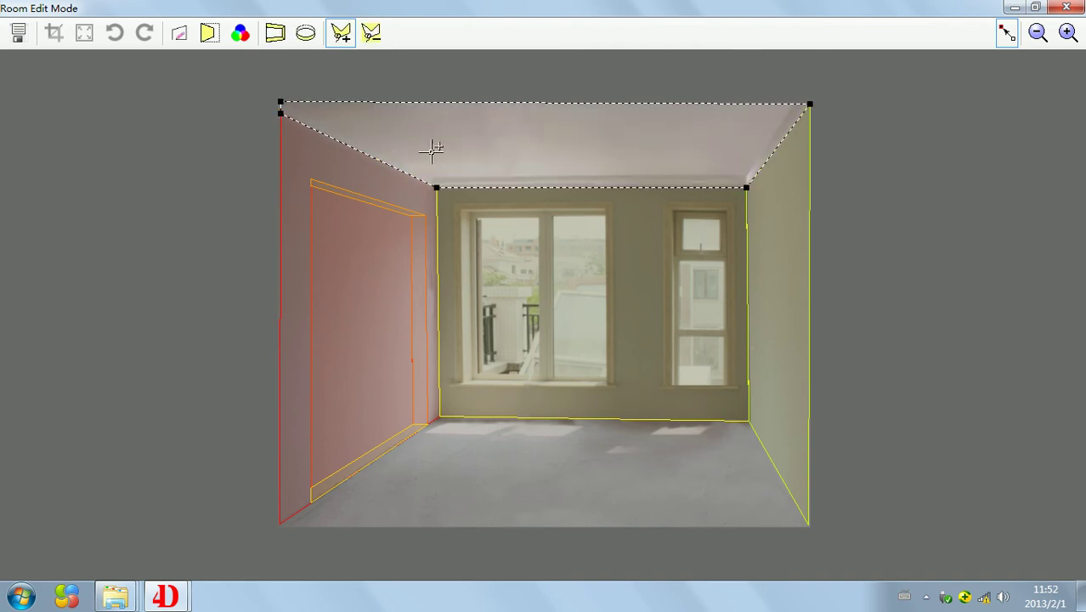
Cut a large rectangular recess with a shallow depth into the ceiling area and finish the area.
click(275, 33)
drag(348, 111, 731, 169)
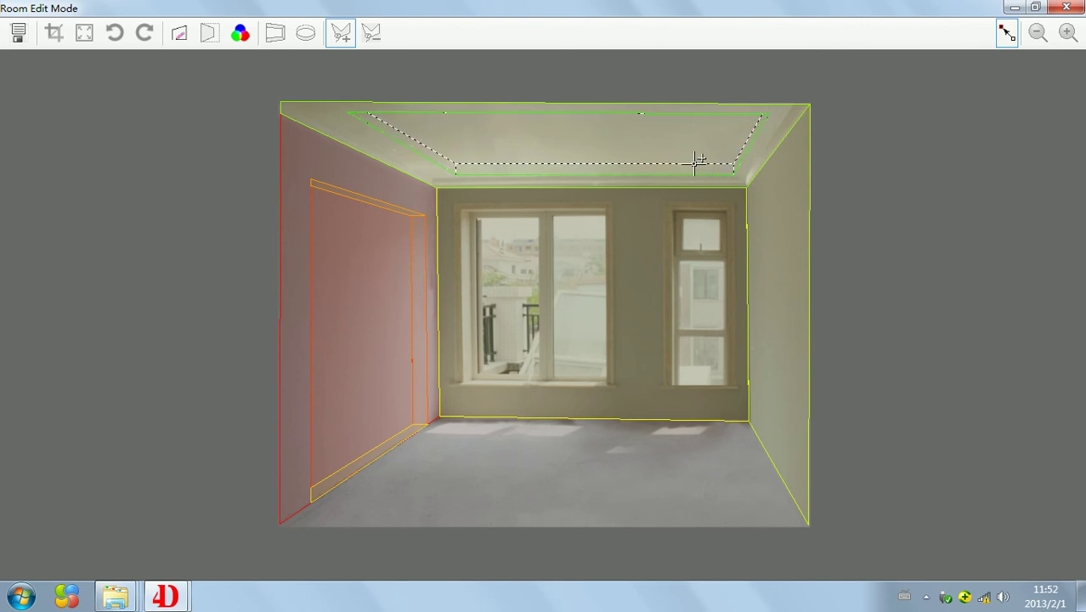
click(694, 163)
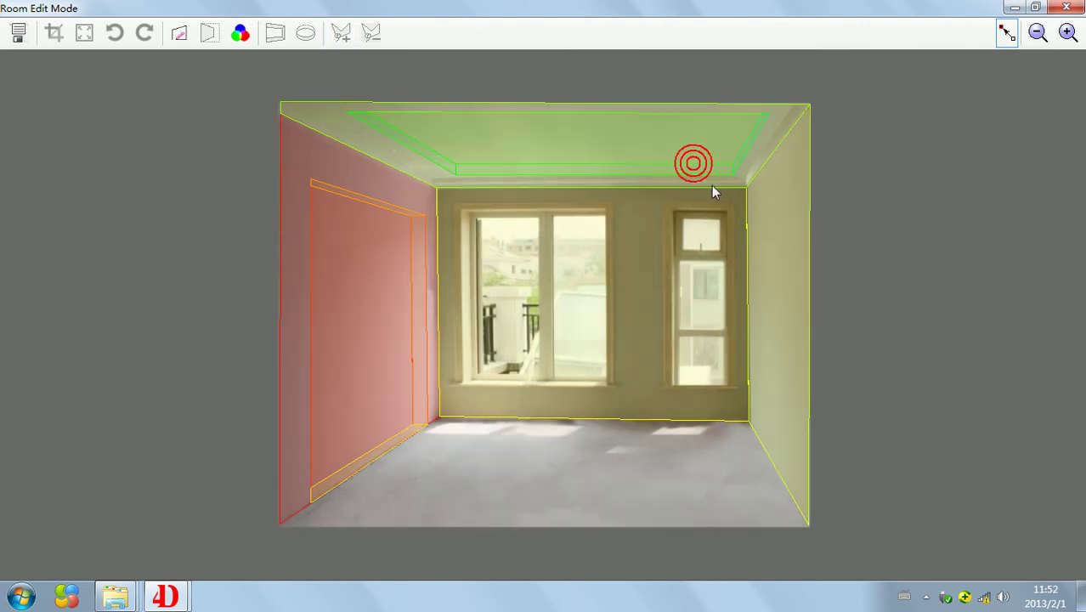
Outline the floor as a closed area, sharing its corners with the left, back and right wall areas.
click(178, 32)
click(440, 416)
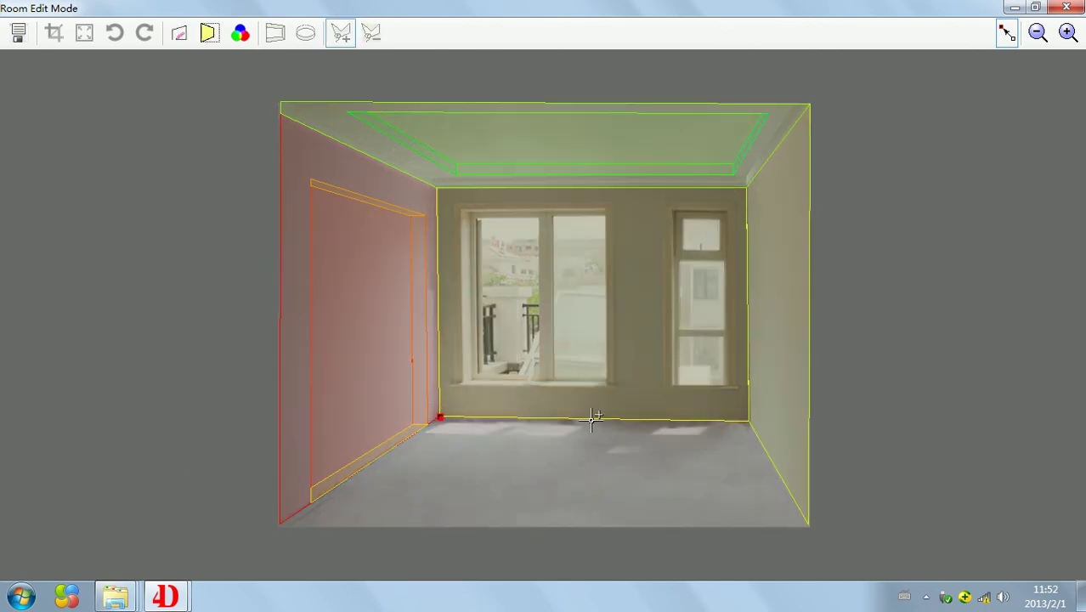
click(748, 419)
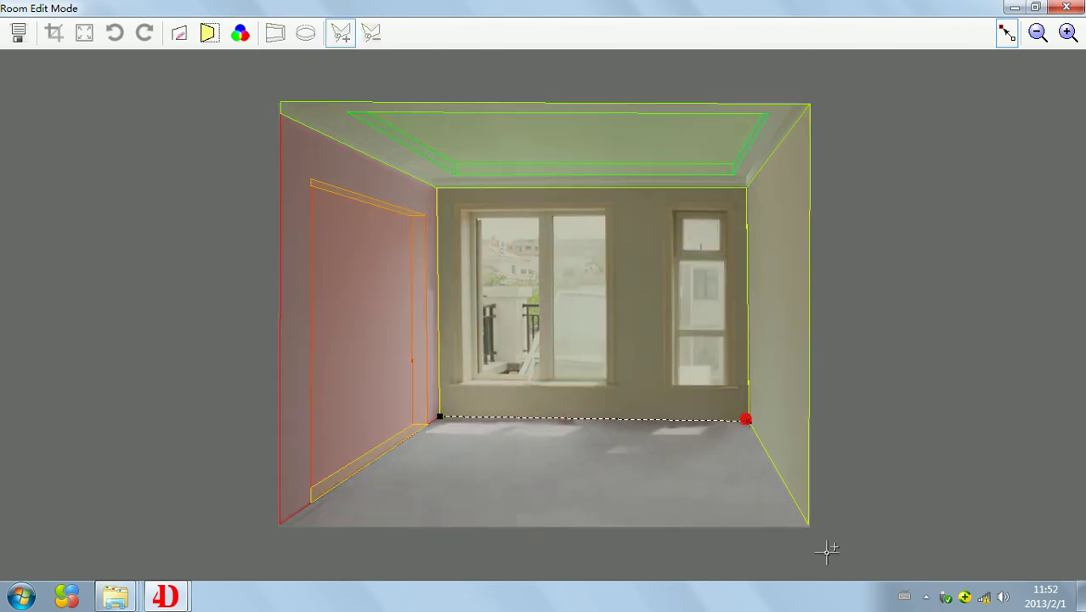
click(808, 523)
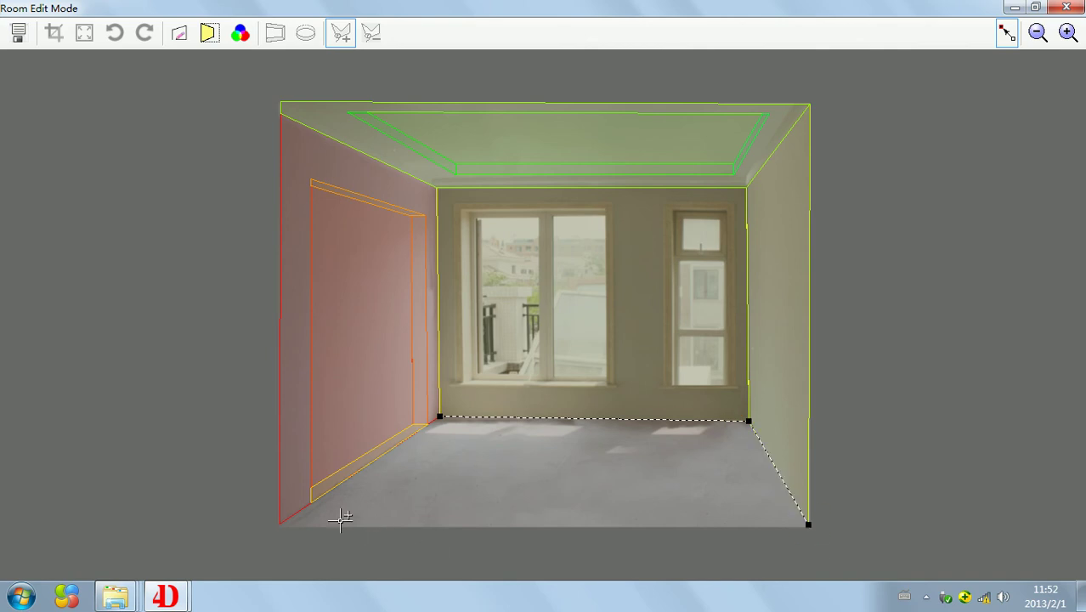
click(280, 521)
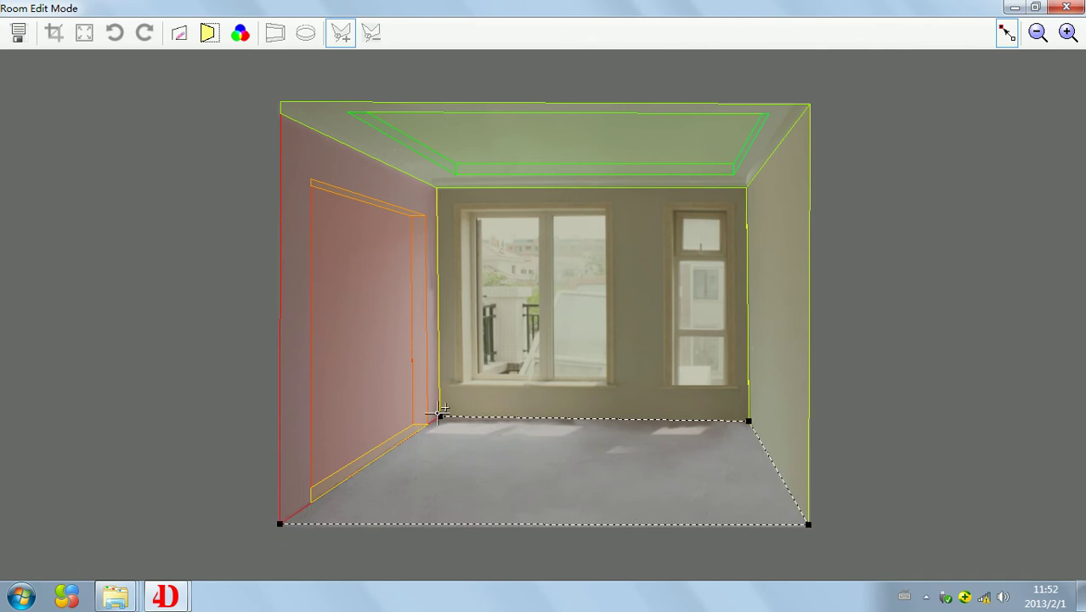
click(439, 416)
Apply the Perspective grid to the floor area, stretch its front edge slightly below the photo, and finish the area.
click(209, 32)
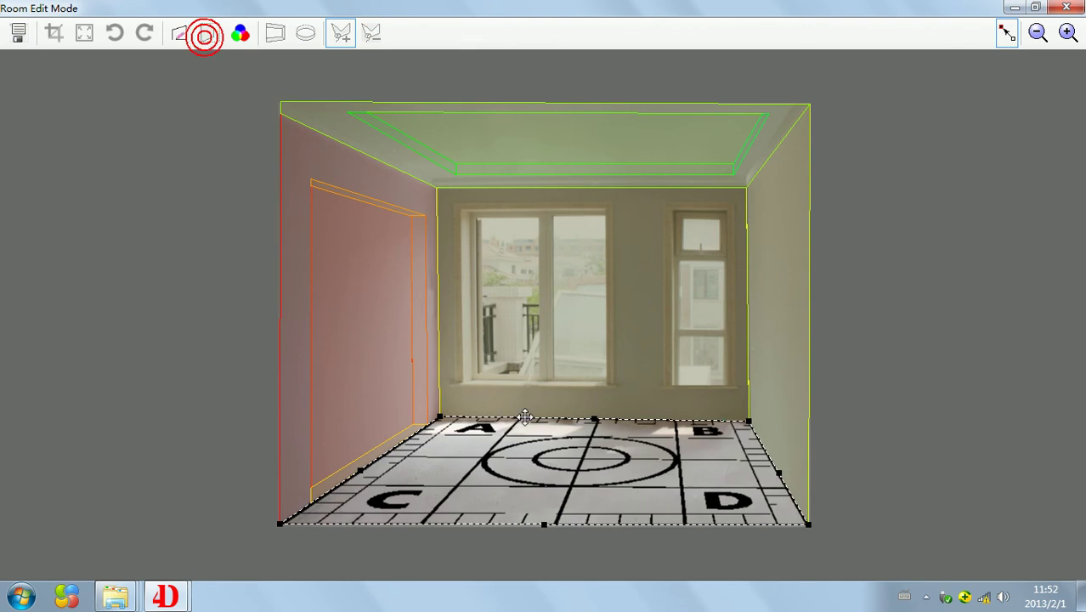
drag(544, 525, 578, 543)
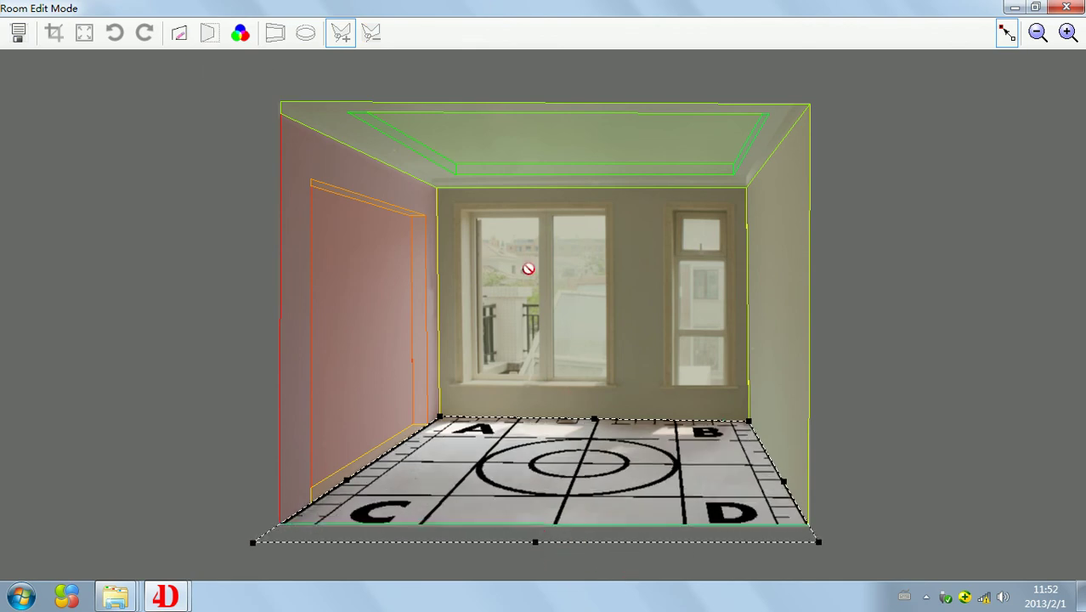
double_click(626, 494)
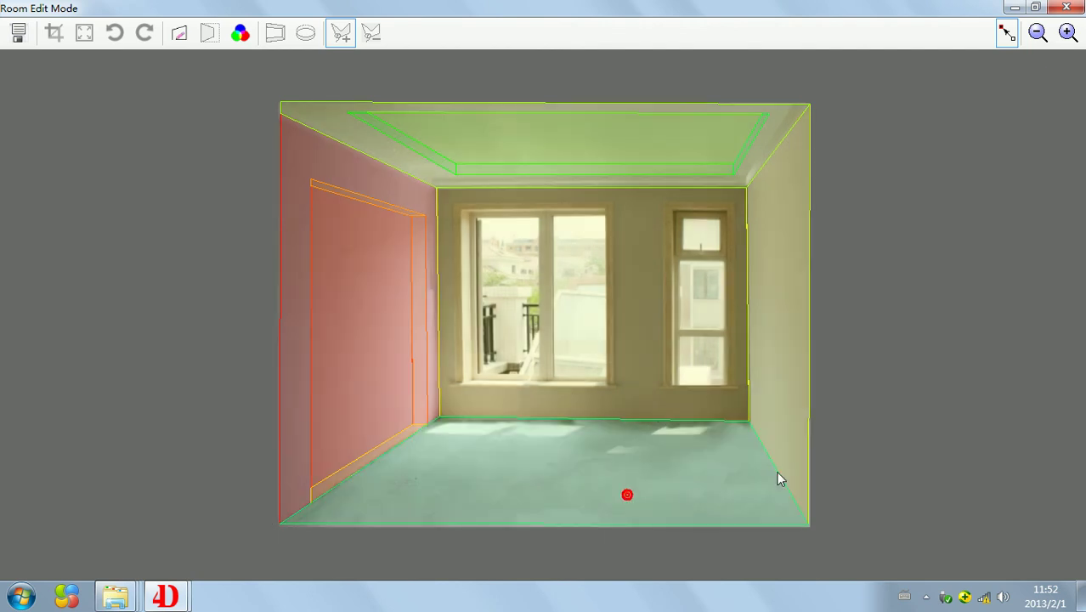
Save the edited room and load User Room008 in the main design view.
click(16, 34)
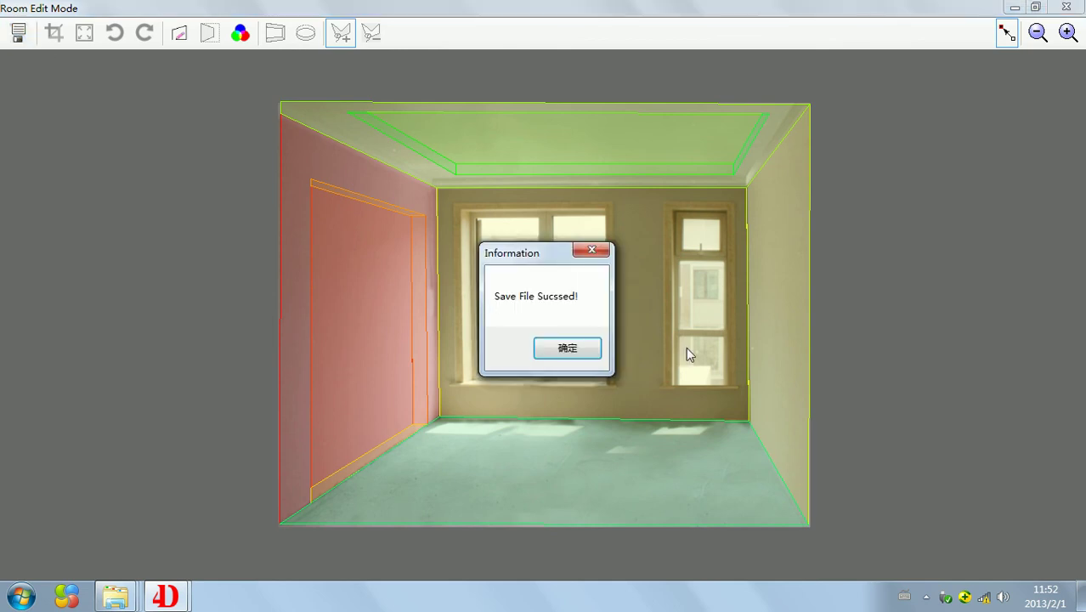
click(567, 349)
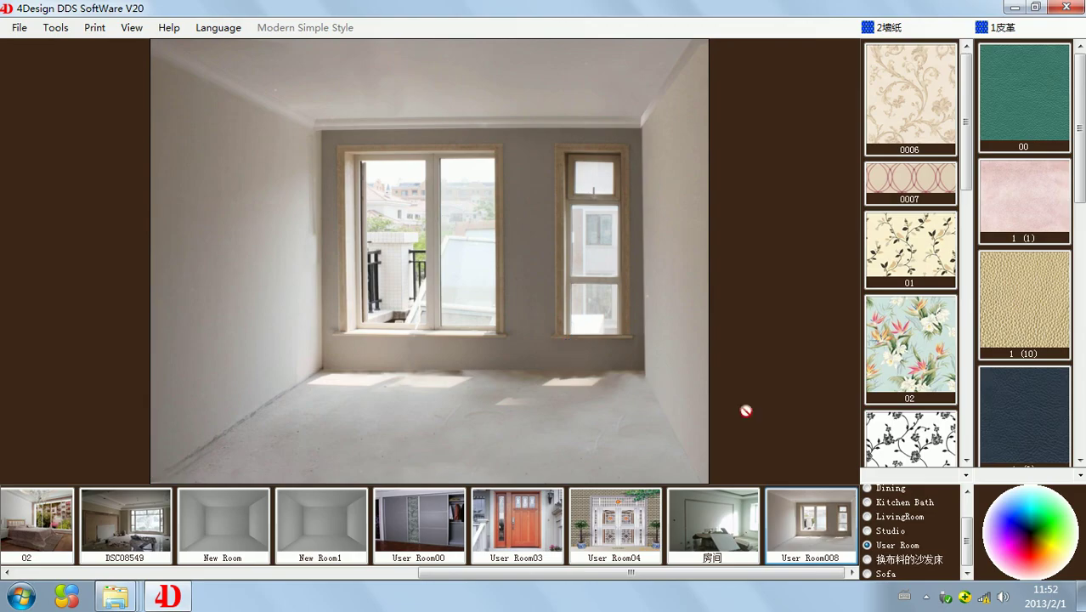
drag(904, 563, 656, 467)
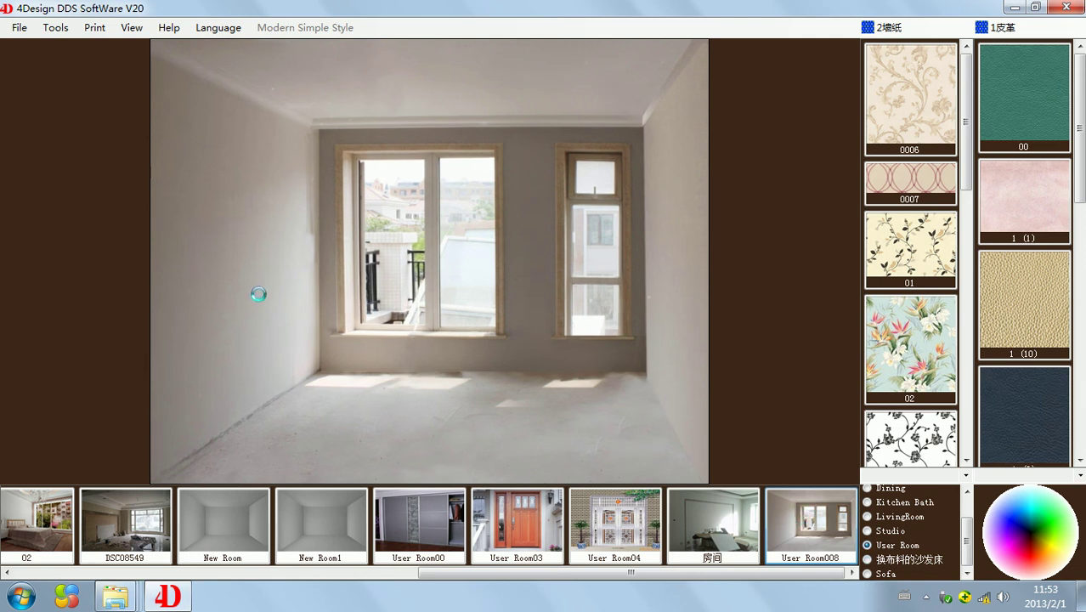
Load the 3地板 flooring materials and lay Kanier06 on the room's floor.
click(992, 27)
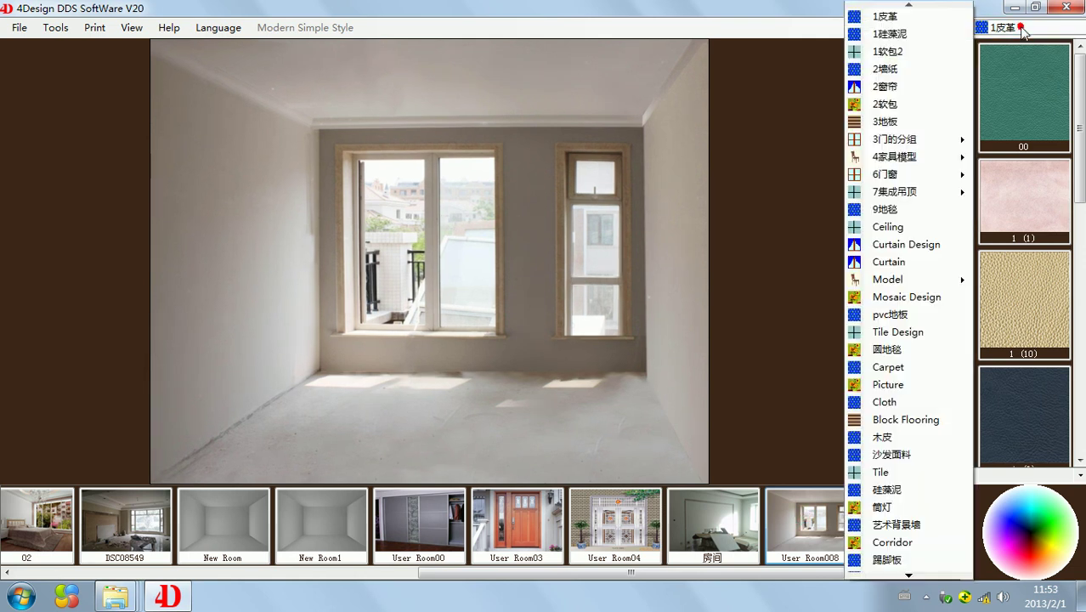
click(922, 123)
click(1041, 128)
click(1044, 137)
click(558, 432)
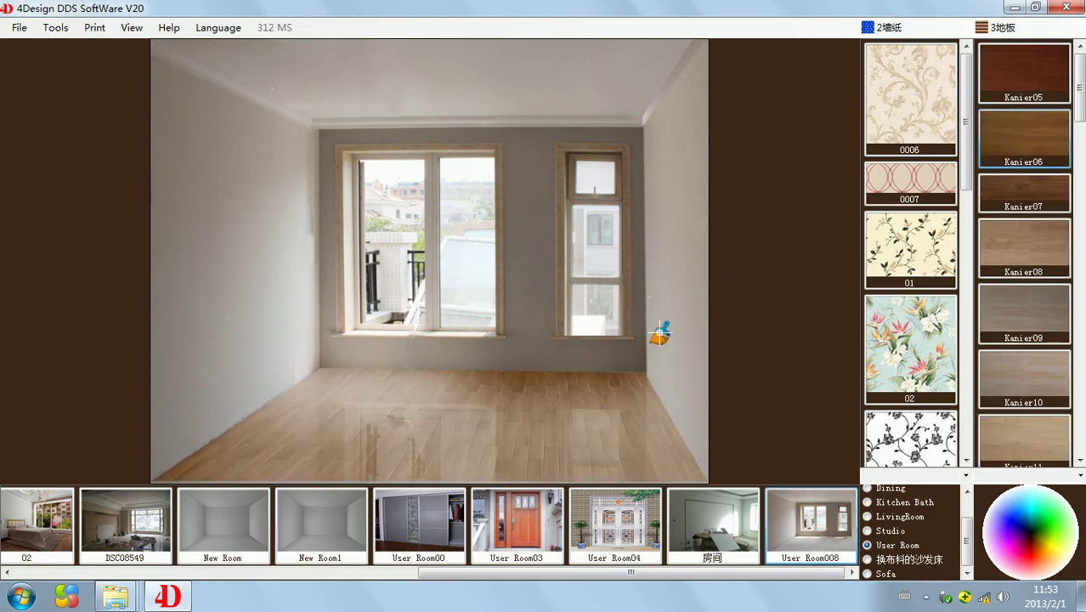
Load the 2窗帘 curtain materials and hang curtain 0001 (2) across the back wall.
click(1011, 27)
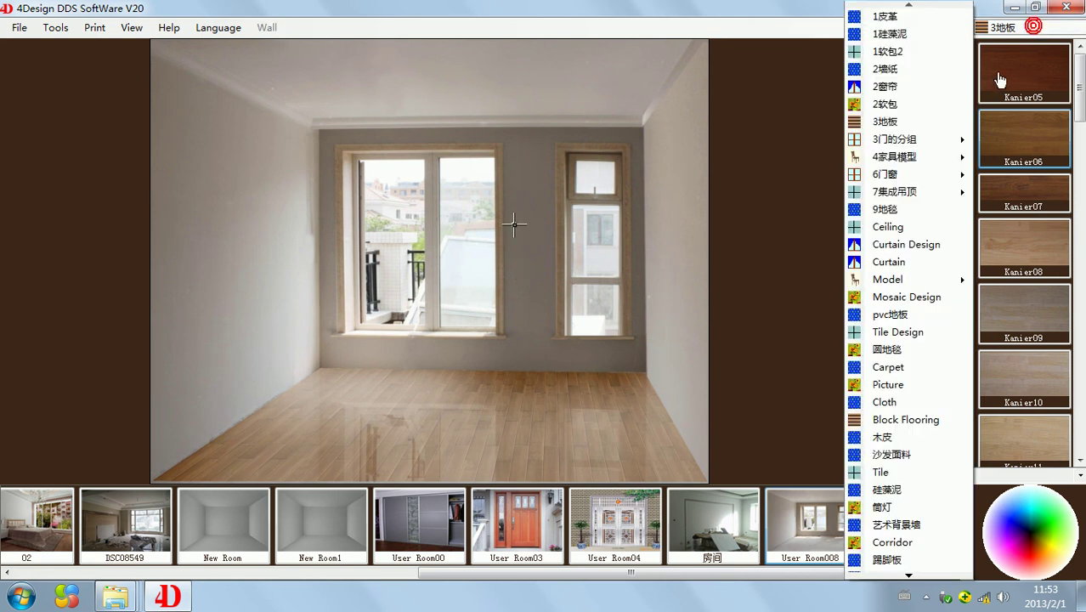
mouse_move(958, 175)
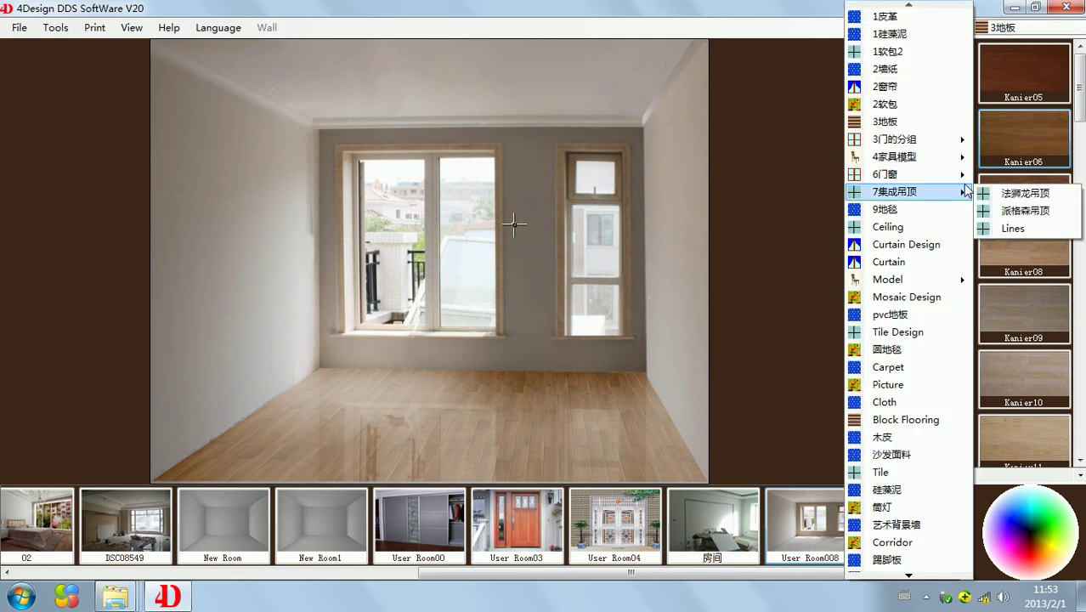
click(926, 89)
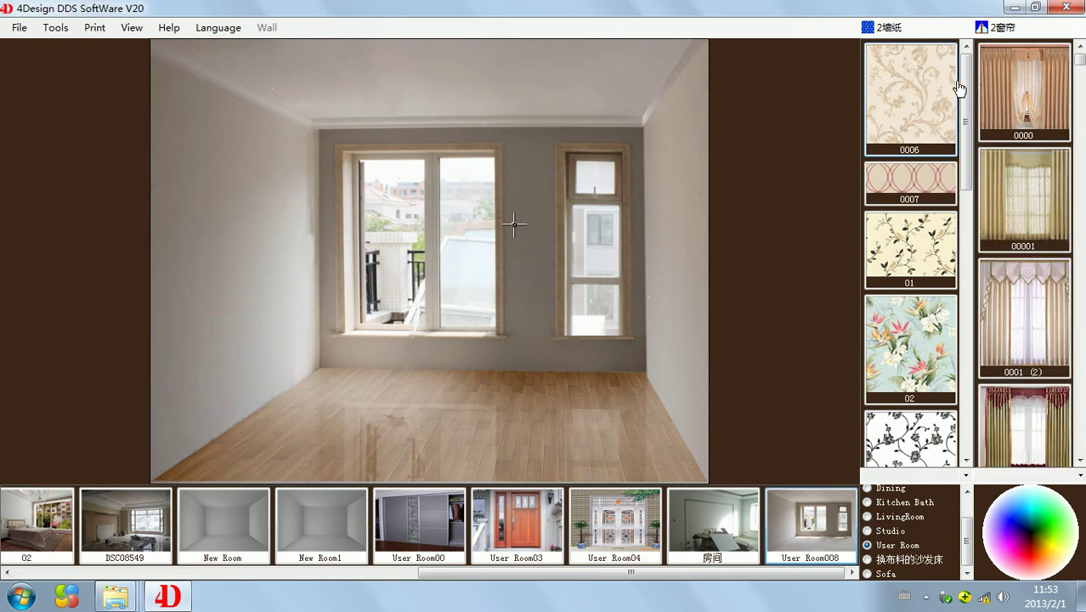
click(1029, 301)
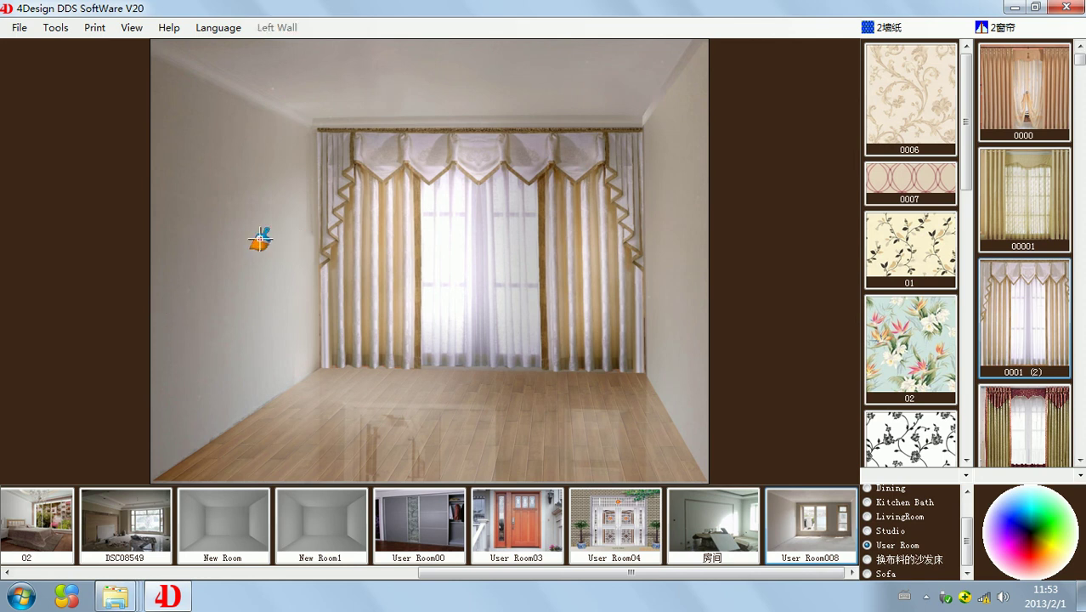
click(916, 98)
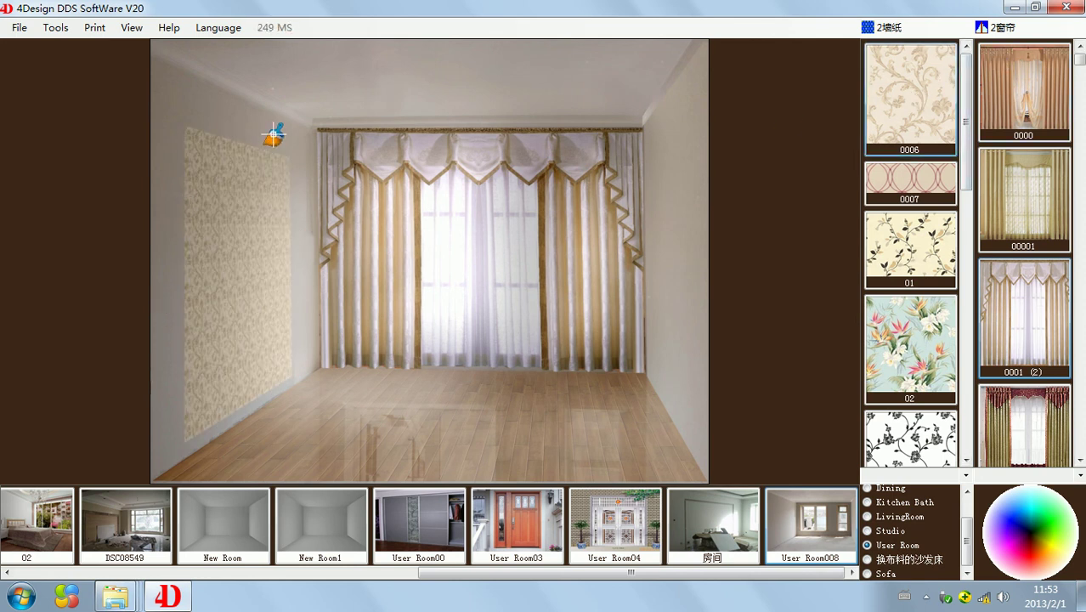
right_click(270, 189)
click(293, 216)
Select the left wall area around the niche and cover it with wallpaper 0006.
click(249, 117)
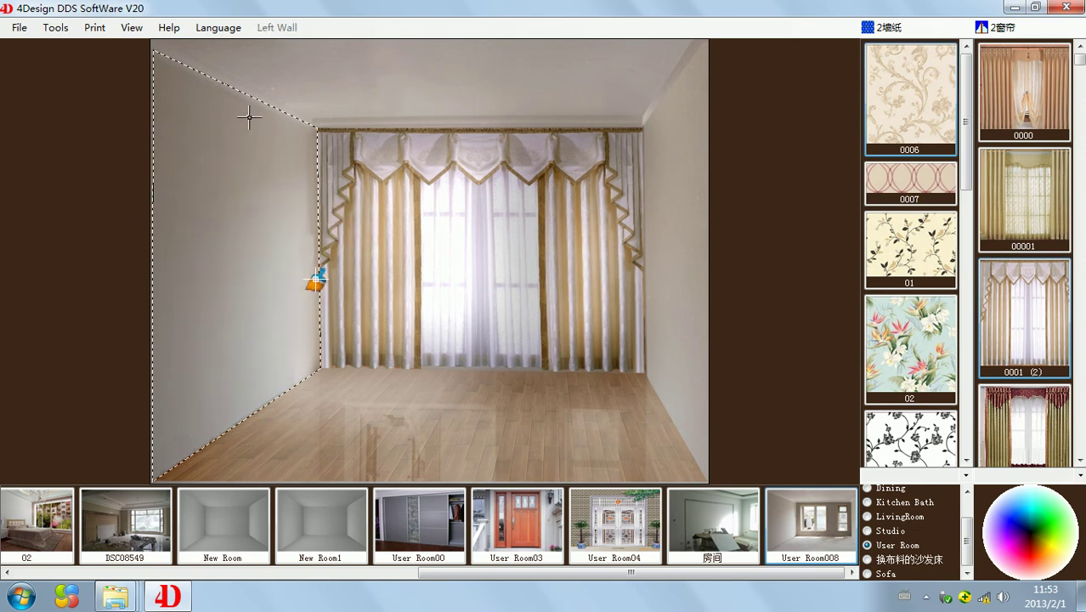
click(918, 92)
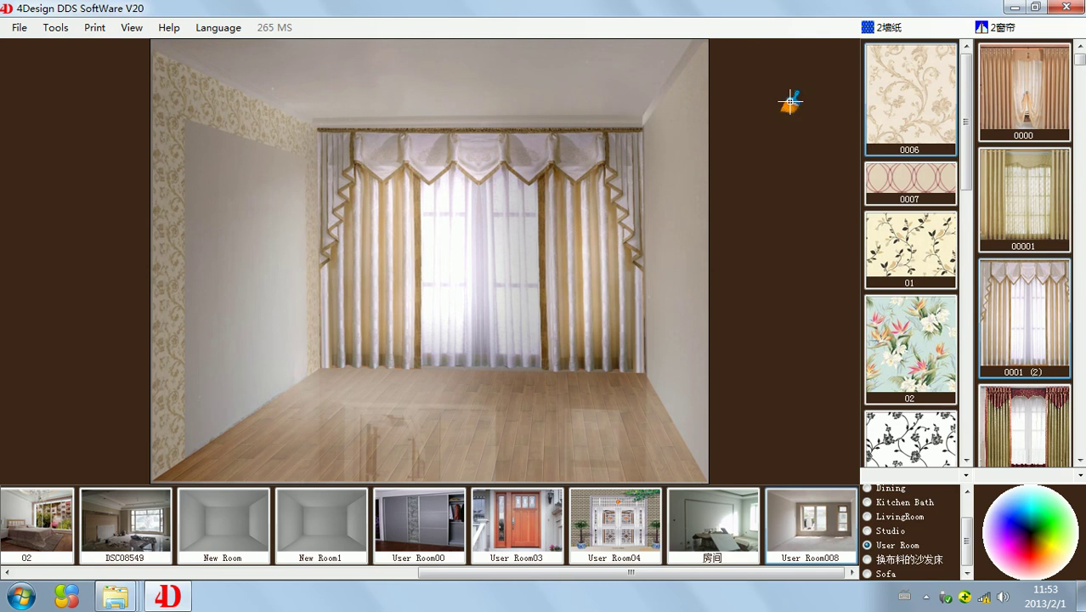
Load the Picture materials and fill the left wall's niche with pic013.
click(1016, 31)
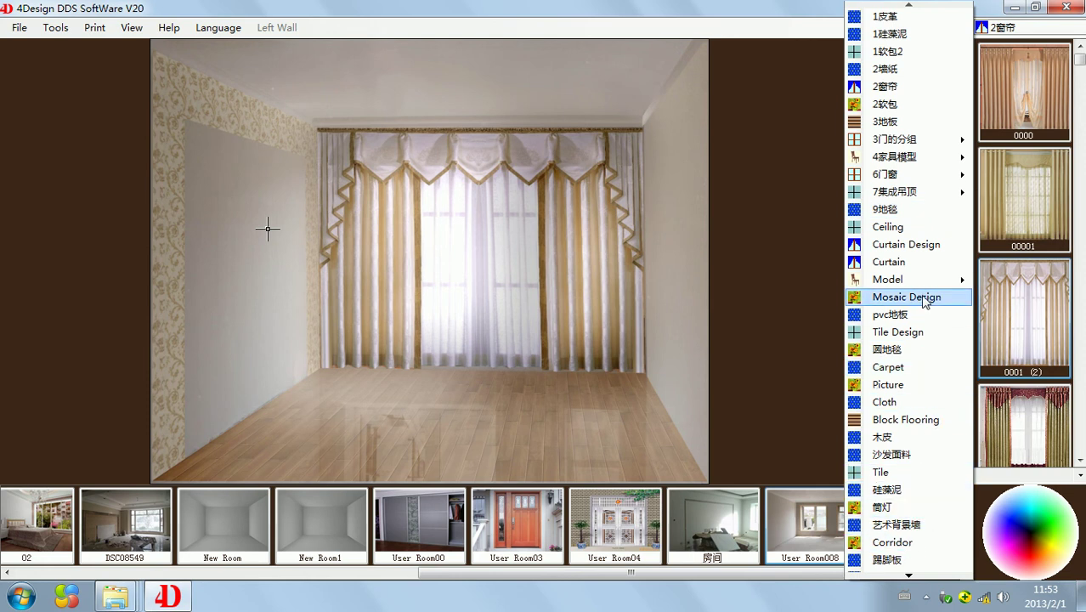
click(909, 575)
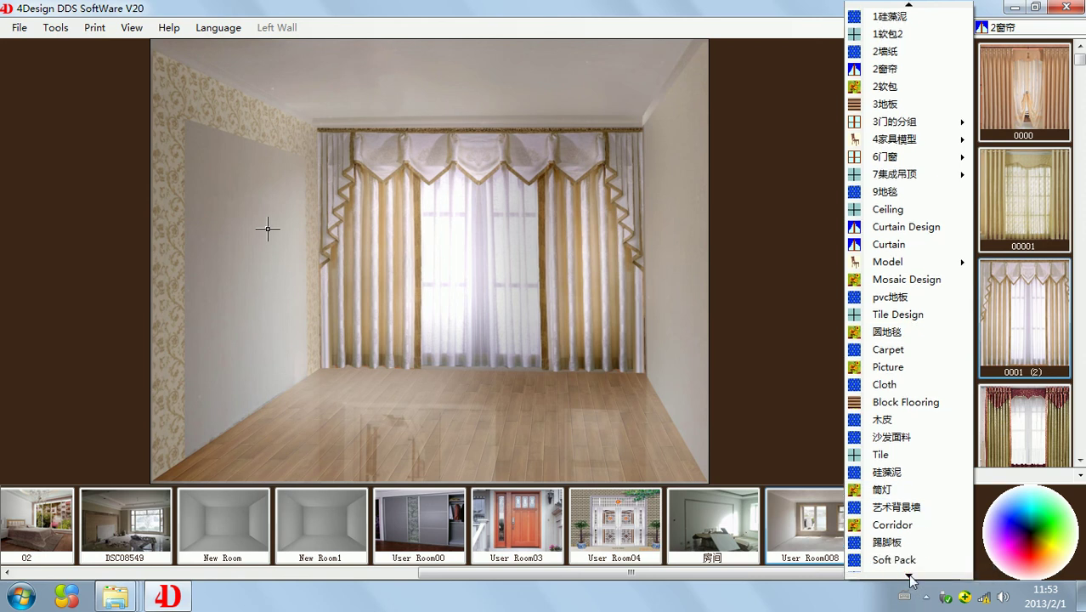
click(909, 575)
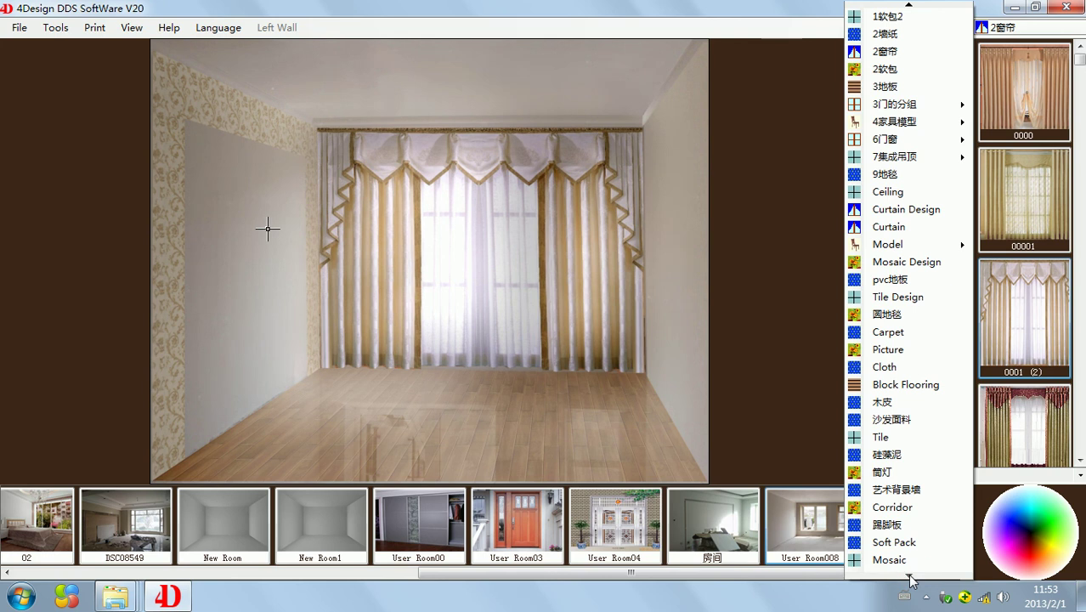
click(883, 349)
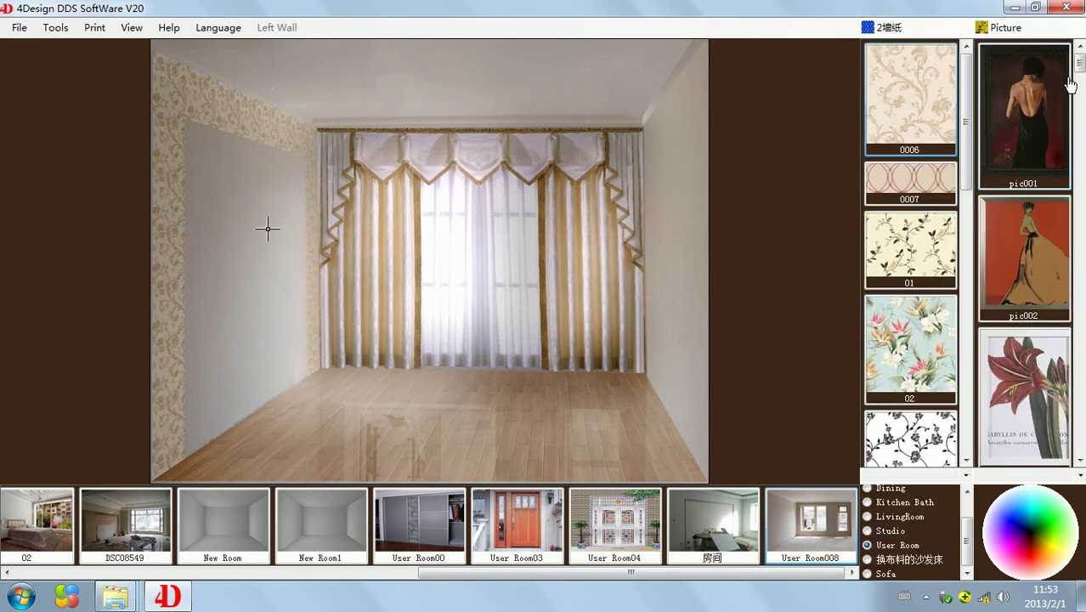
drag(1080, 62, 1079, 141)
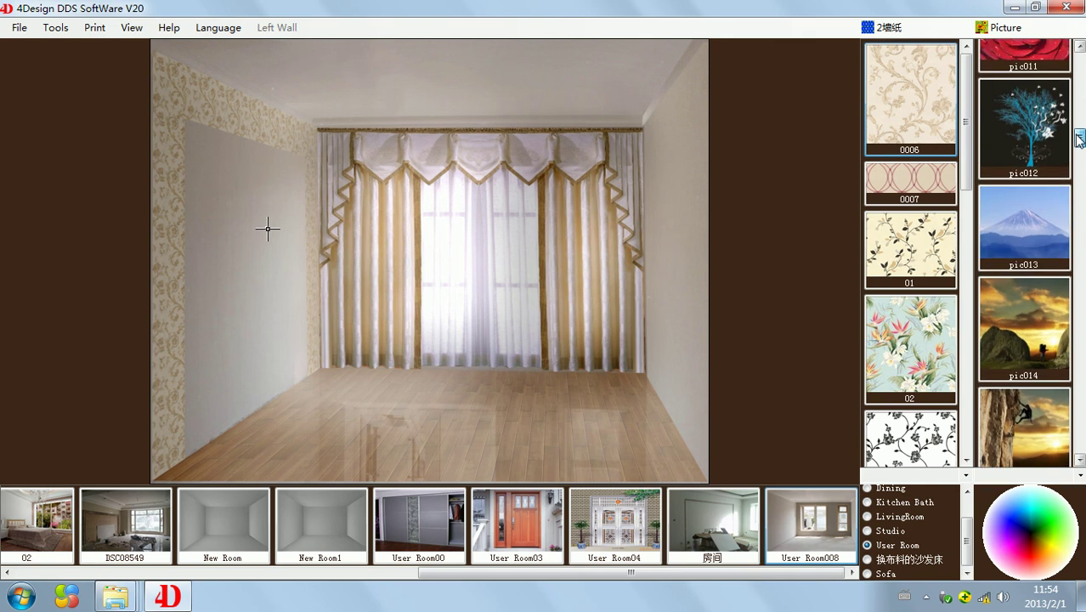
click(1030, 212)
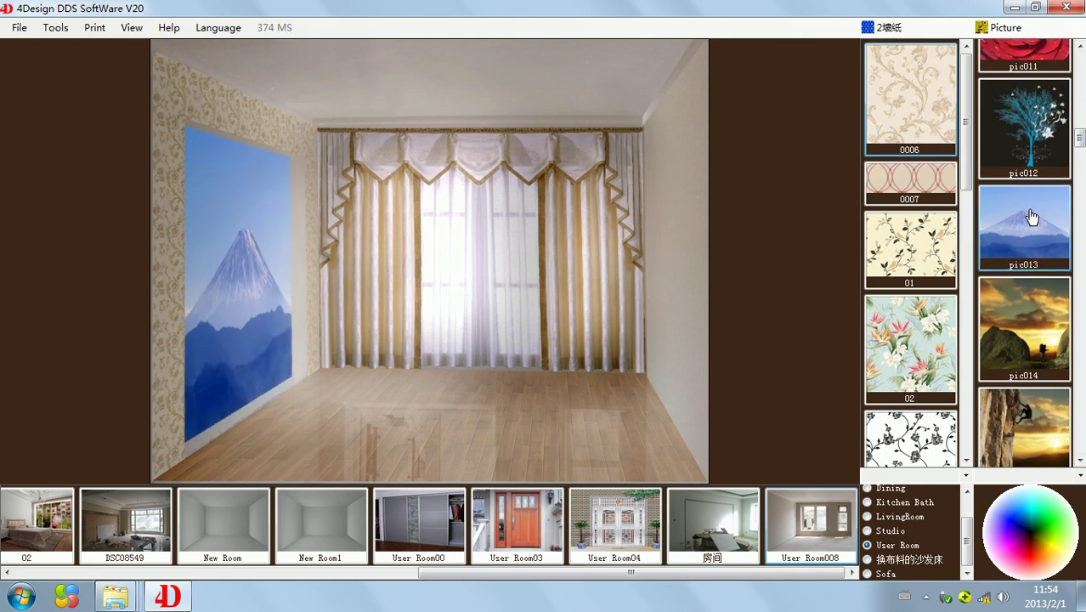
Set the paint colour to white and colour the inner side and bottom edges of the left wall's niche.
click(298, 180)
click(1065, 535)
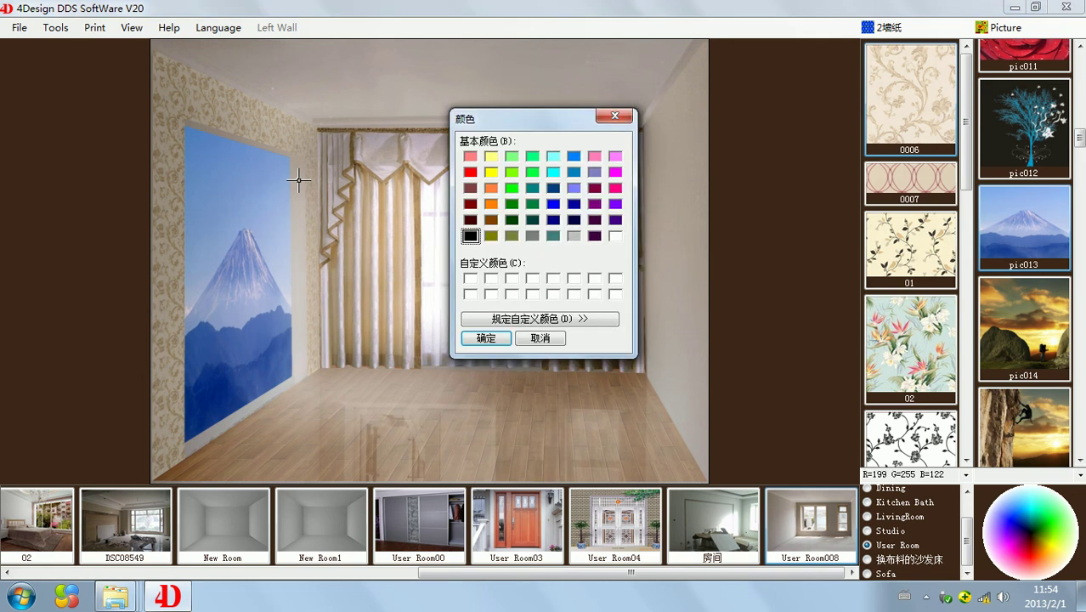
click(615, 236)
click(487, 338)
click(265, 395)
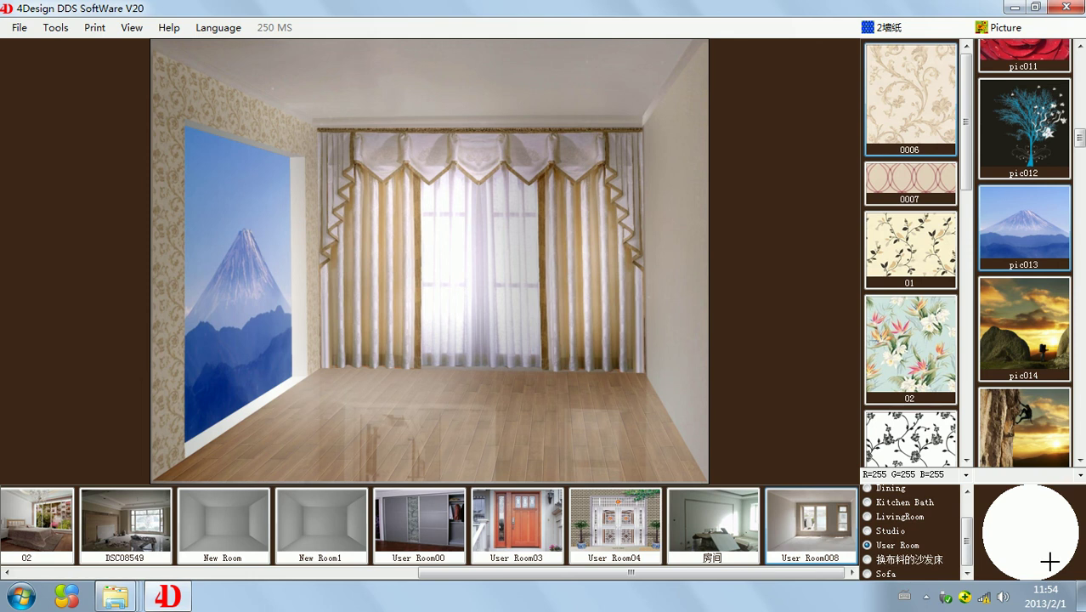
Cover the lower part of the left wall with wallpaper 03 and the narrow band above it with wallpaper 0007.
click(167, 333)
click(170, 464)
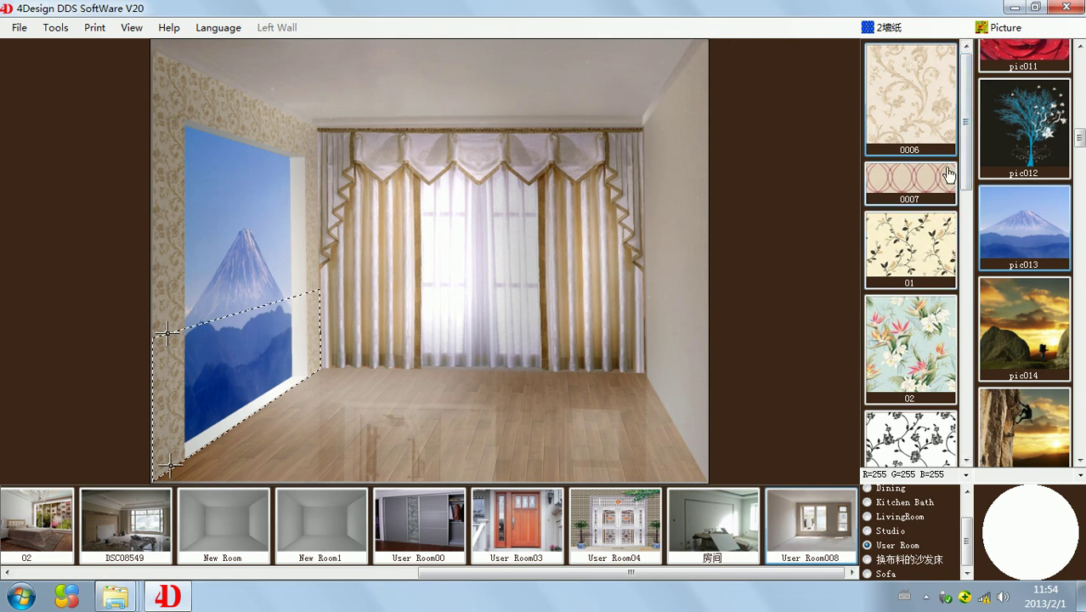
drag(965, 151, 969, 193)
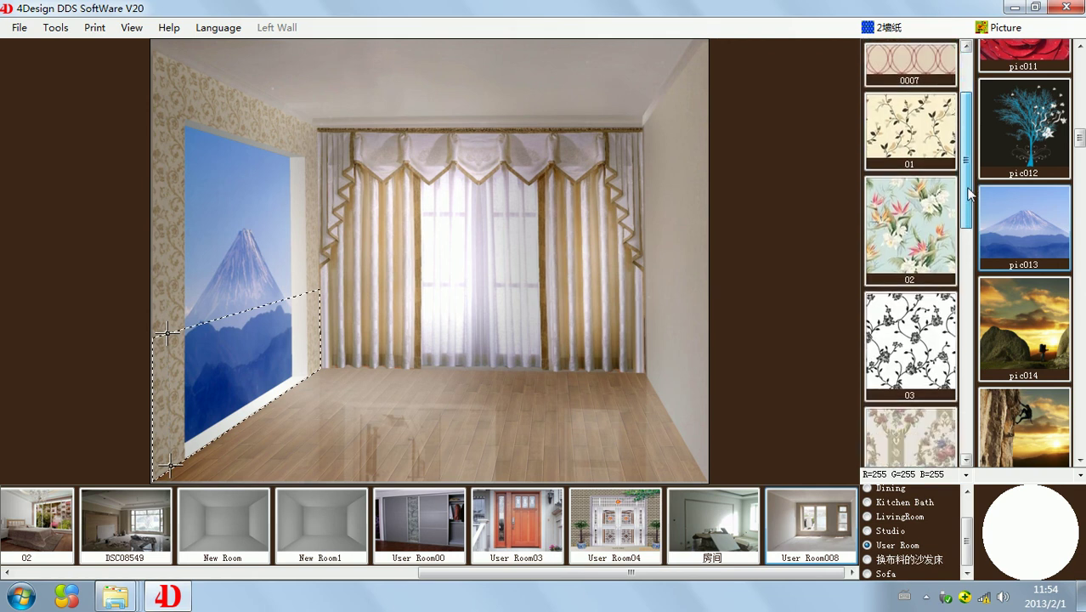
mouse_move(917, 331)
mouse_down()
mouse_move(943, 312)
mouse_move(946, 270)
mouse_move(249, 272)
mouse_move(168, 319)
mouse_up()
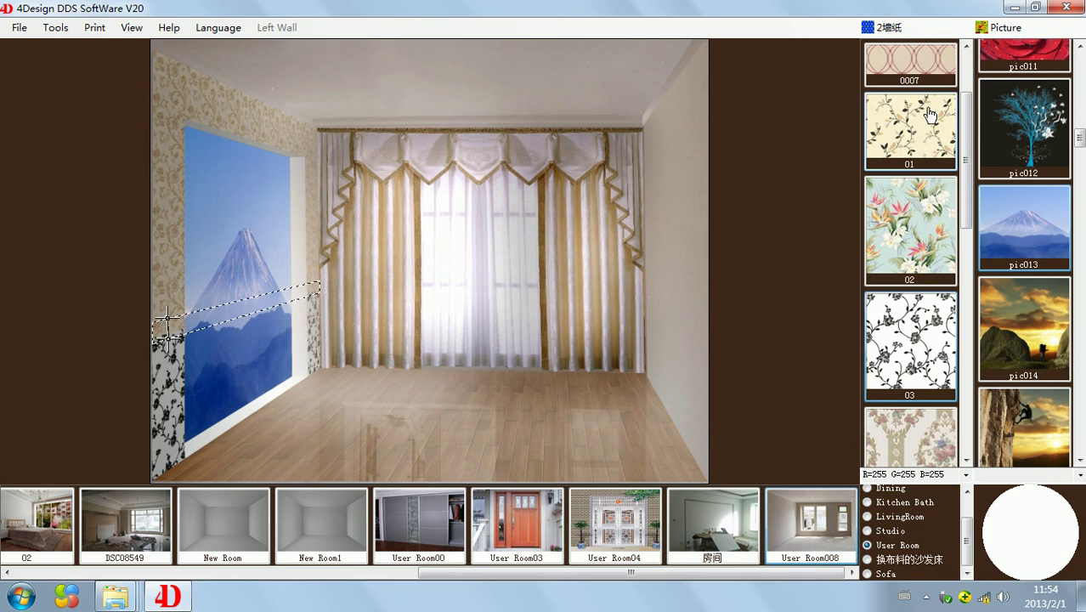
click(913, 59)
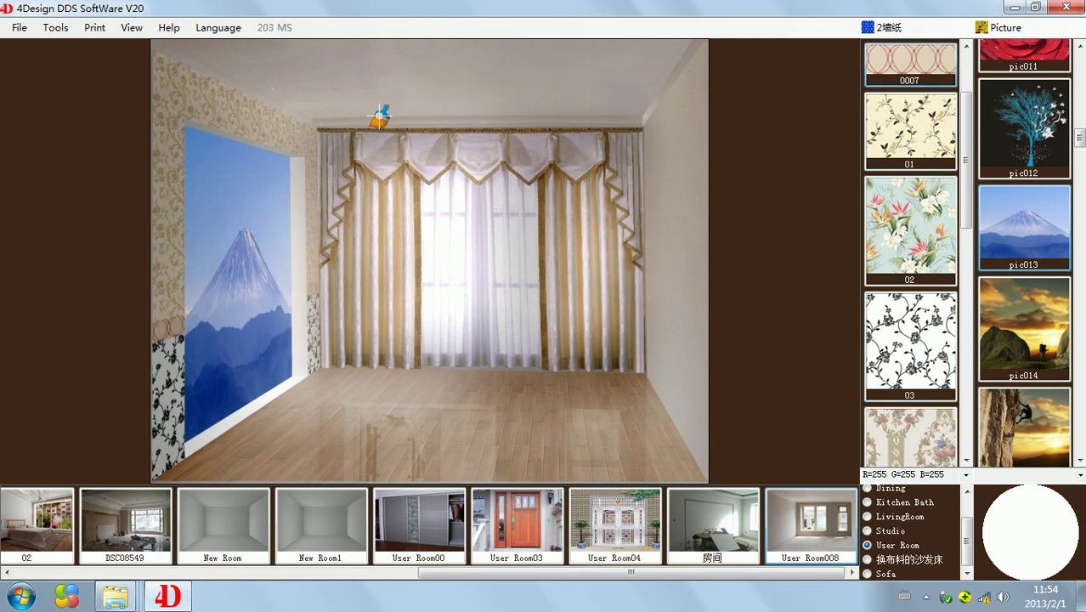
Cover the right wall with wallpaper 0006.
click(687, 205)
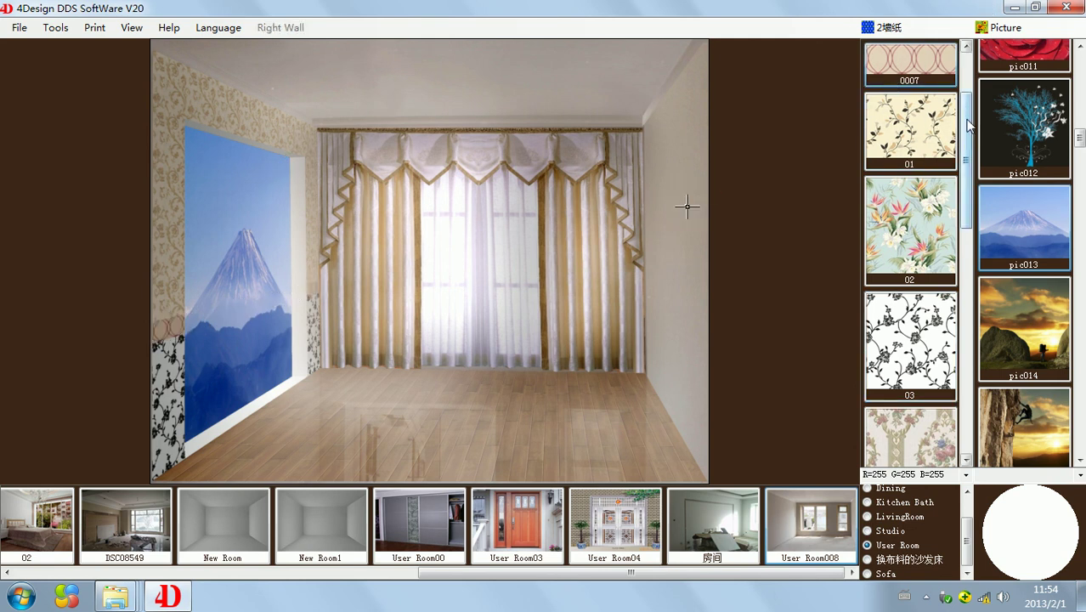
drag(965, 119, 962, 75)
click(885, 91)
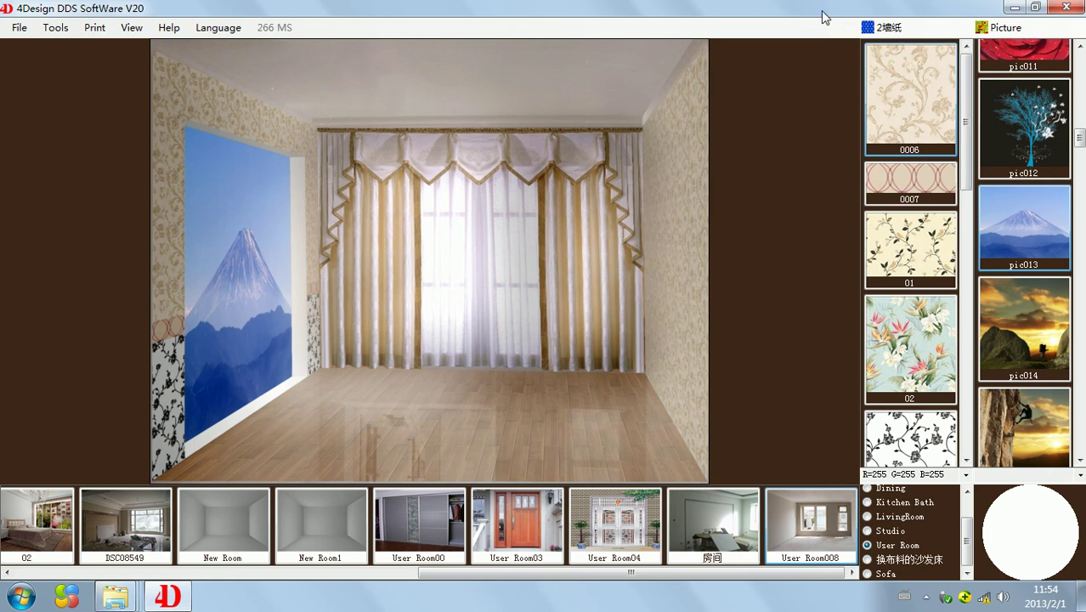
Paint the ceiling's central panel and its outer border white.
click(540, 77)
click(538, 59)
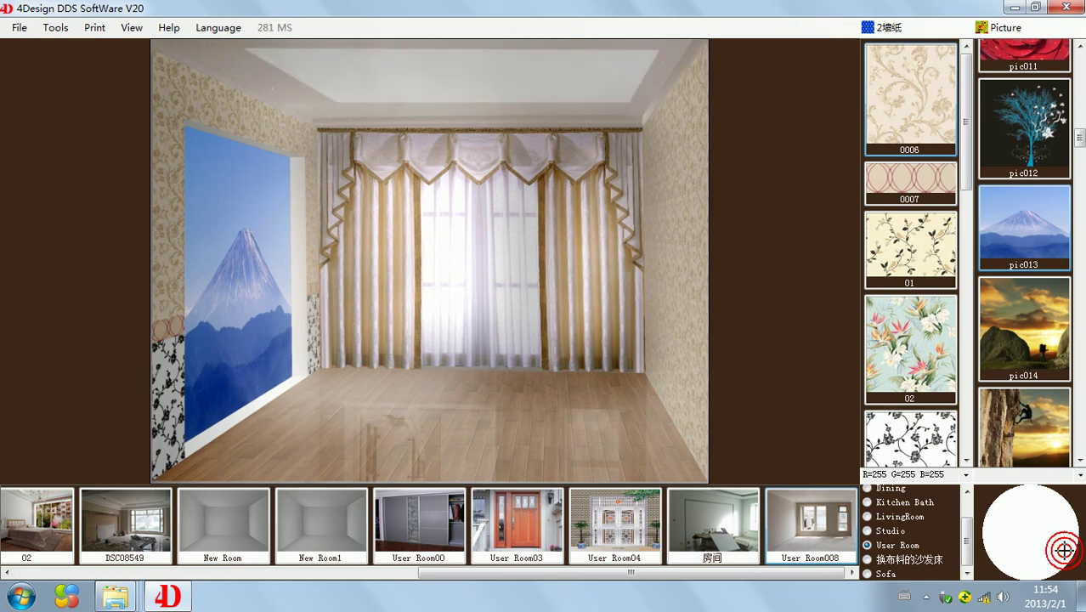
click(653, 81)
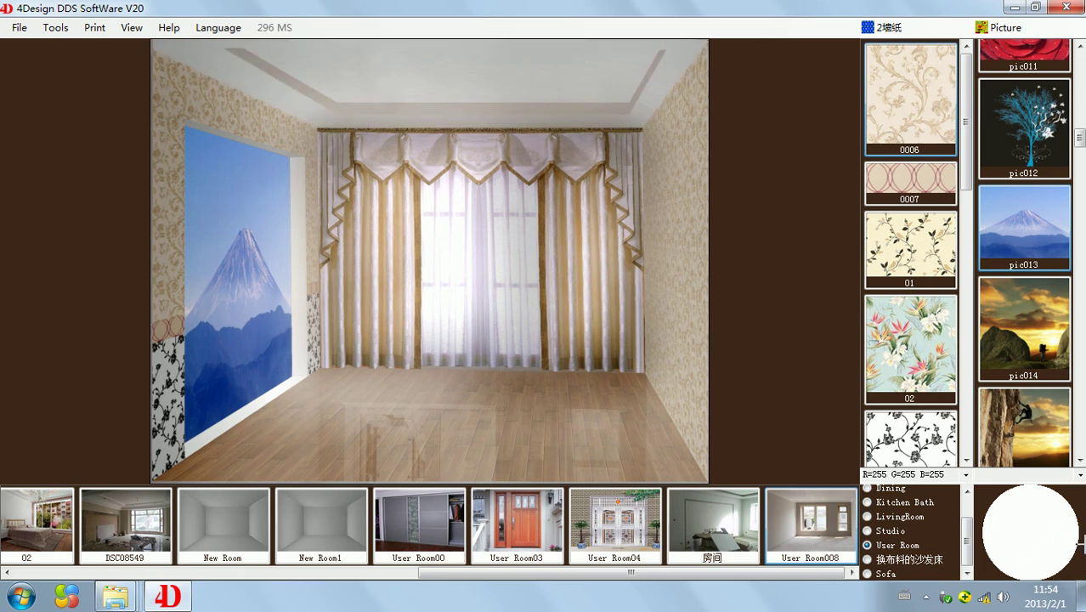
Set the lighting effect of the central ceiling panel to SpotLight05 in its area properties and save them.
right_click(586, 71)
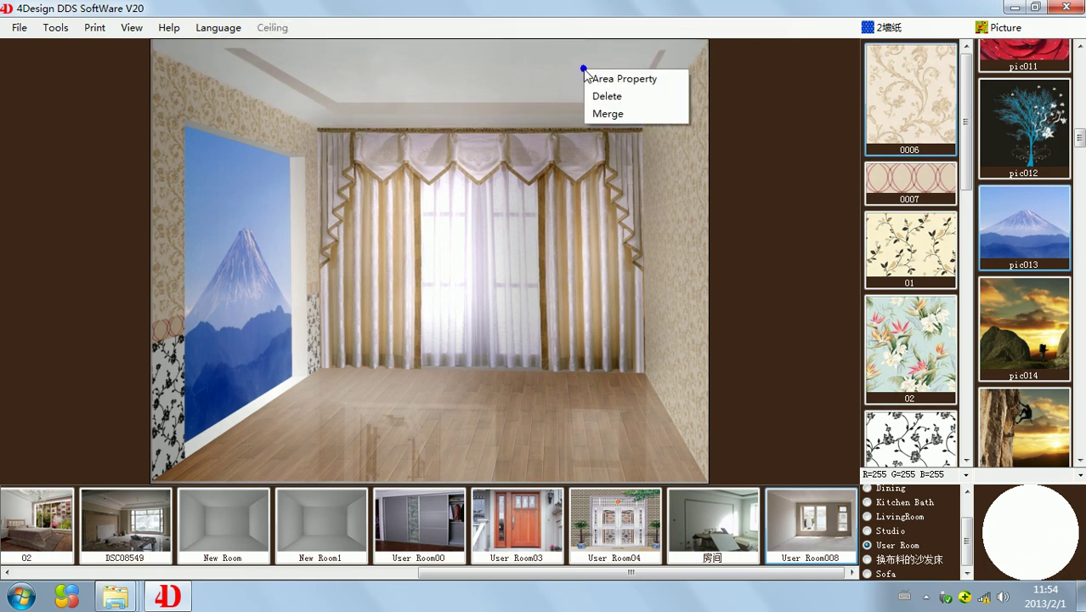
click(629, 79)
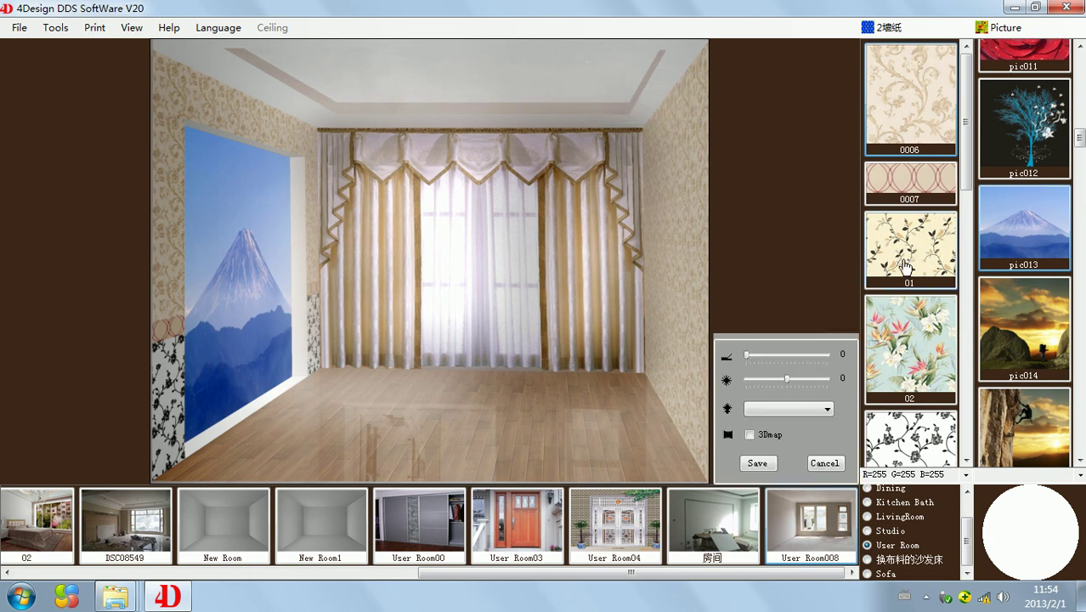
click(826, 408)
click(769, 455)
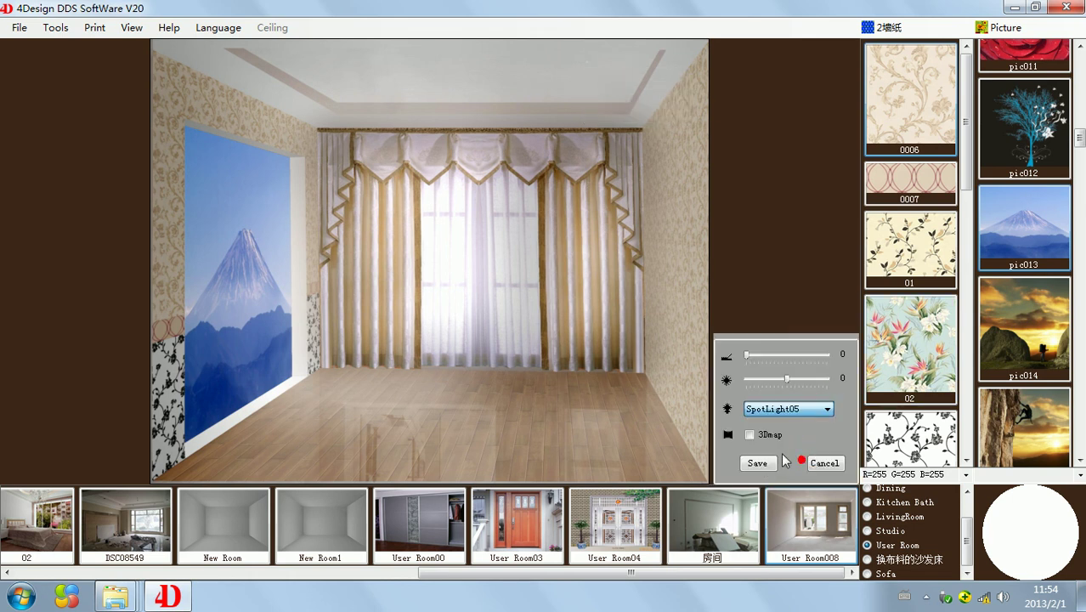
click(767, 465)
click(758, 465)
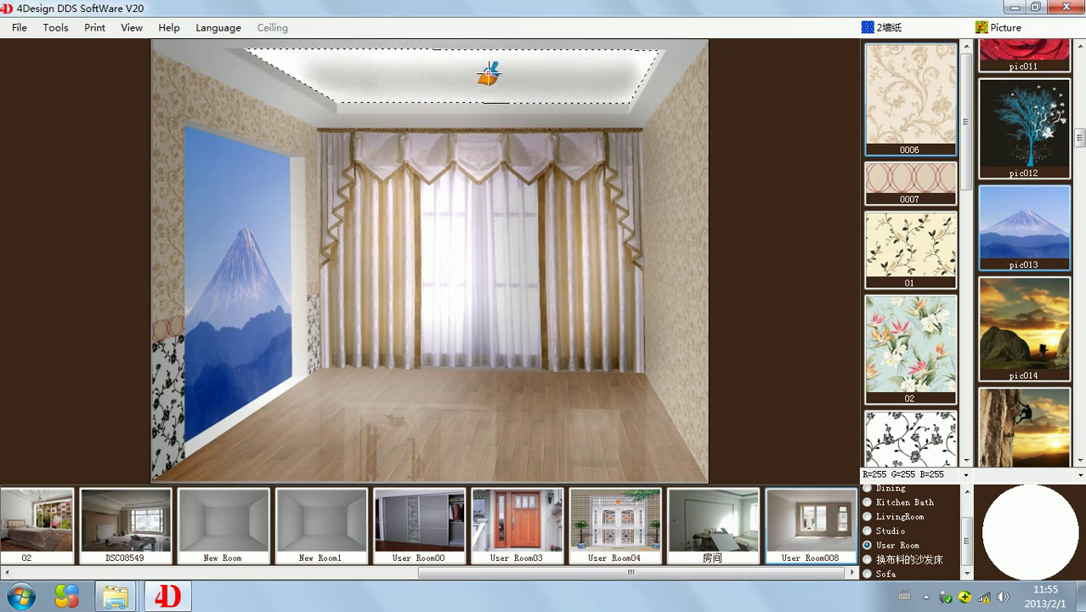
Load the Lighting models and add the Lighting02 chandelier to the room.
click(1032, 31)
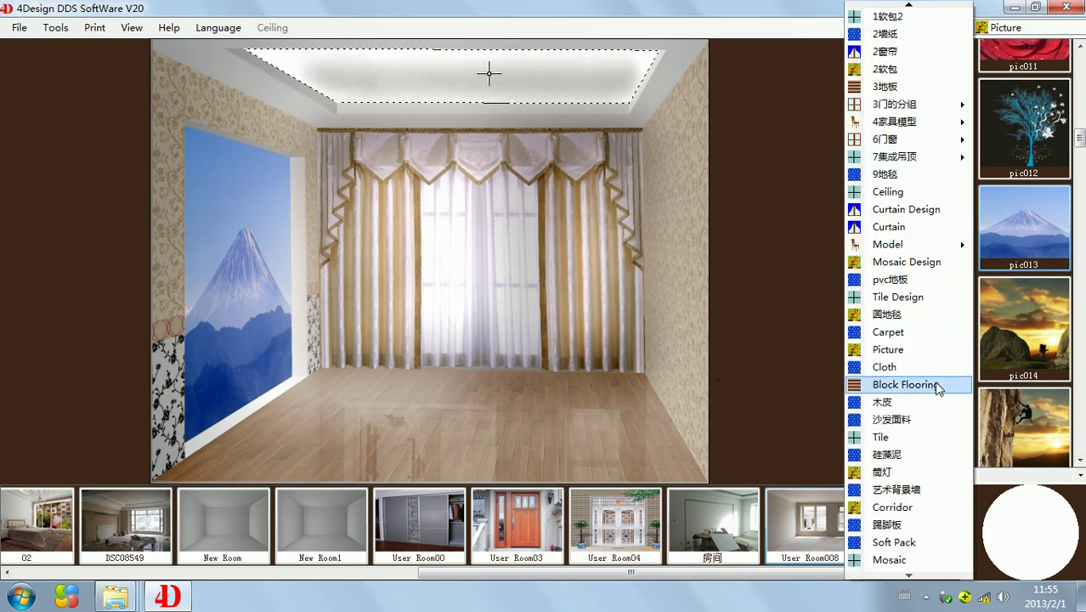
mouse_move(900, 244)
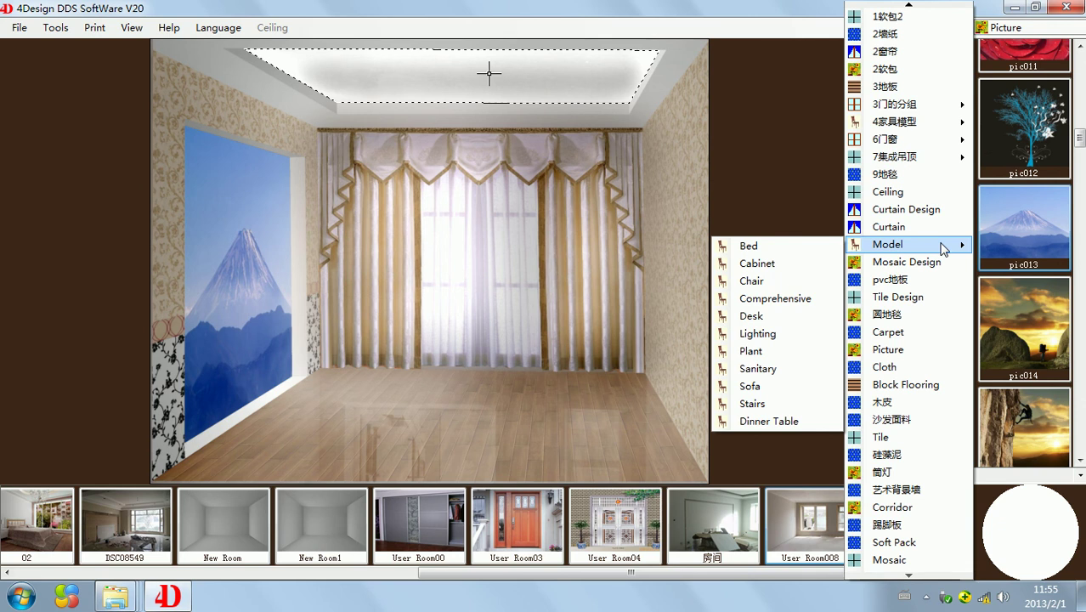
click(796, 334)
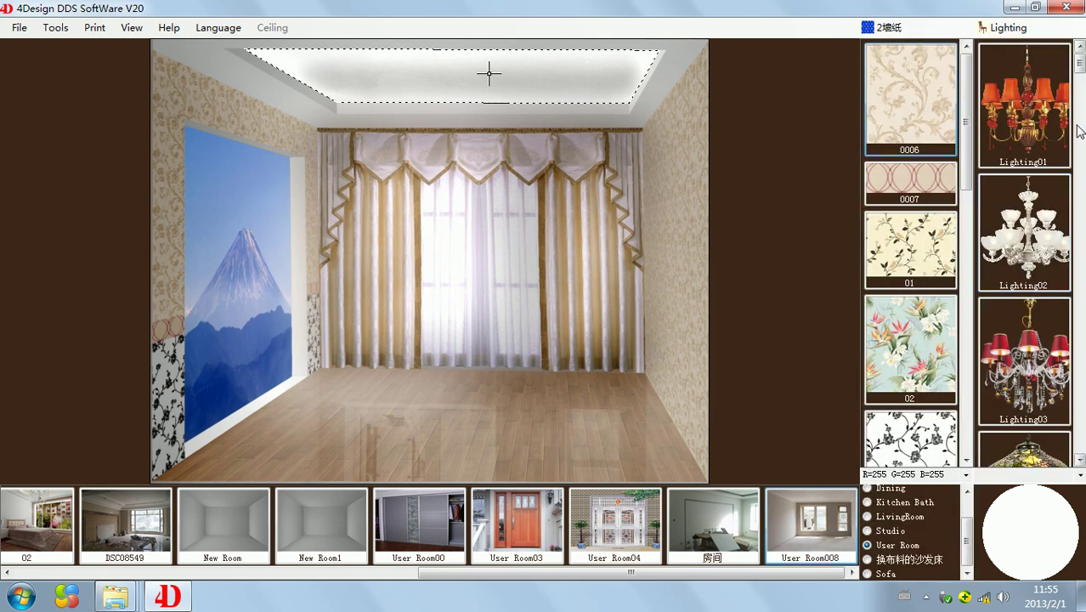
click(1038, 240)
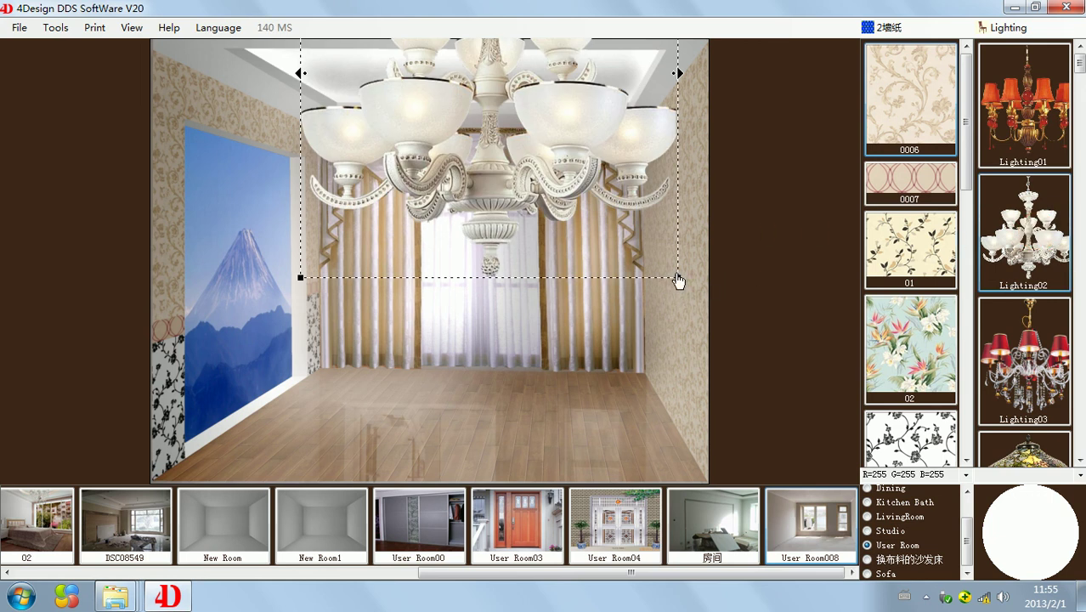
Shrink the chandelier to roughly a quarter of the room's width and hang it below the middle of the ceiling panel.
drag(676, 275, 570, 161)
click(439, 75)
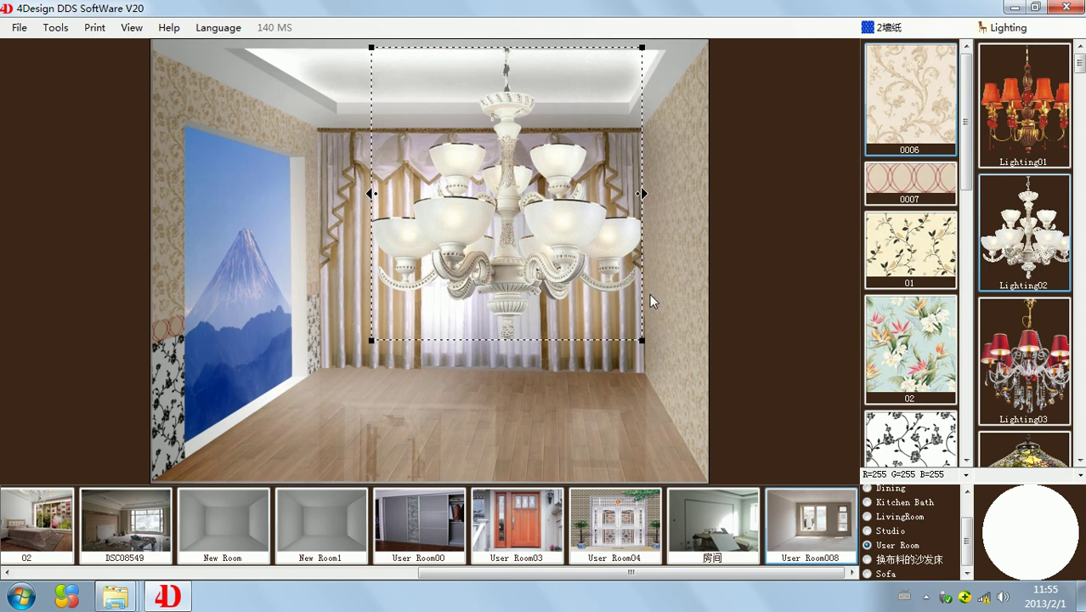
drag(644, 347, 484, 192)
drag(438, 132, 483, 150)
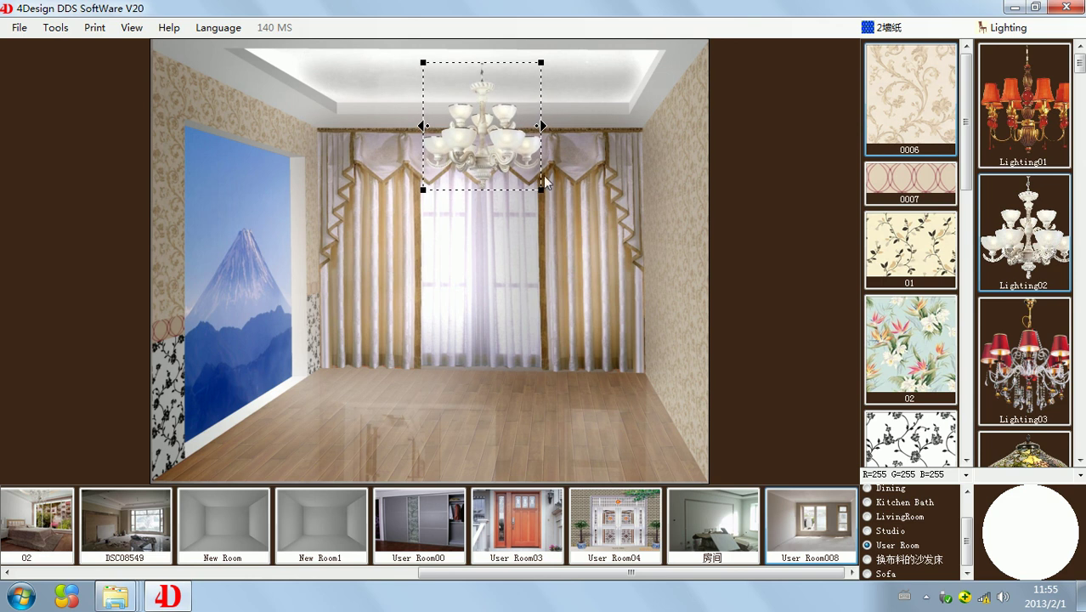
drag(545, 193, 554, 203)
drag(476, 173, 457, 169)
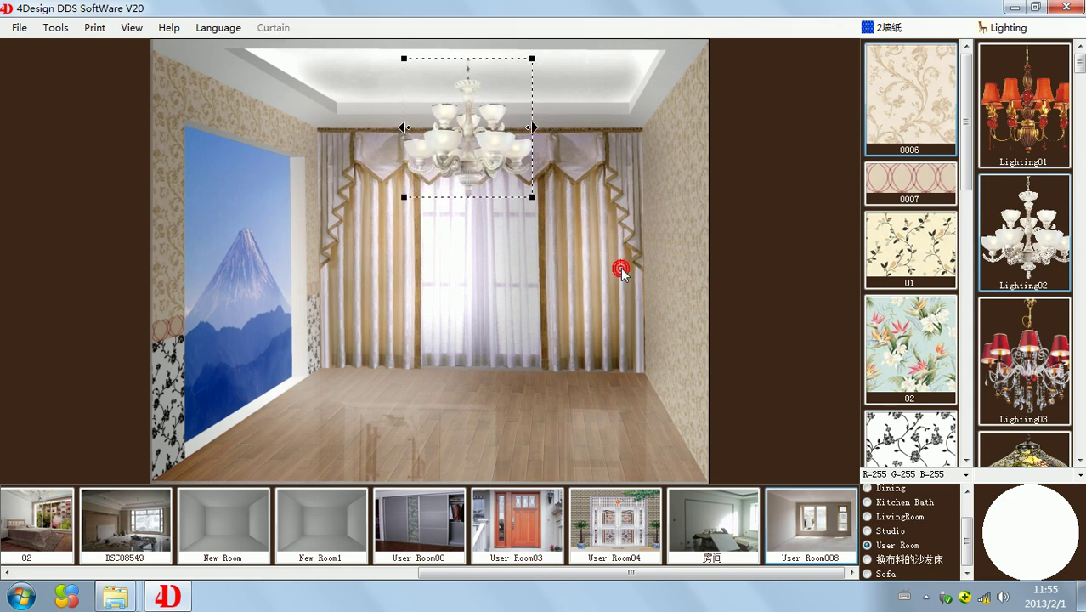
click(488, 242)
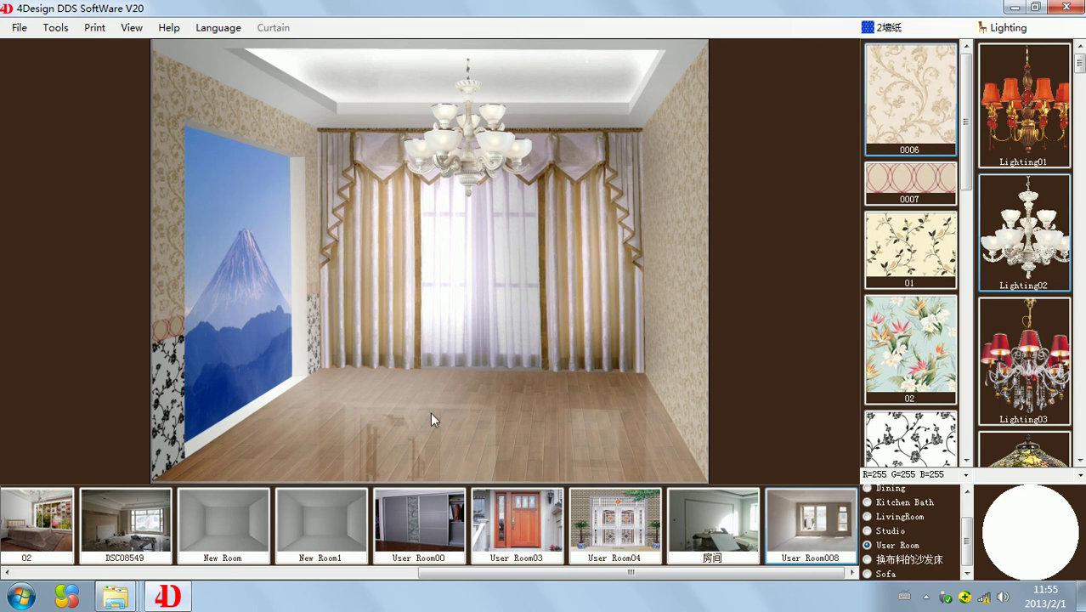
Load the Sofa models, add the Sofa01-19 set to the floor and rotate it so the sofa faces forward.
click(472, 407)
click(937, 31)
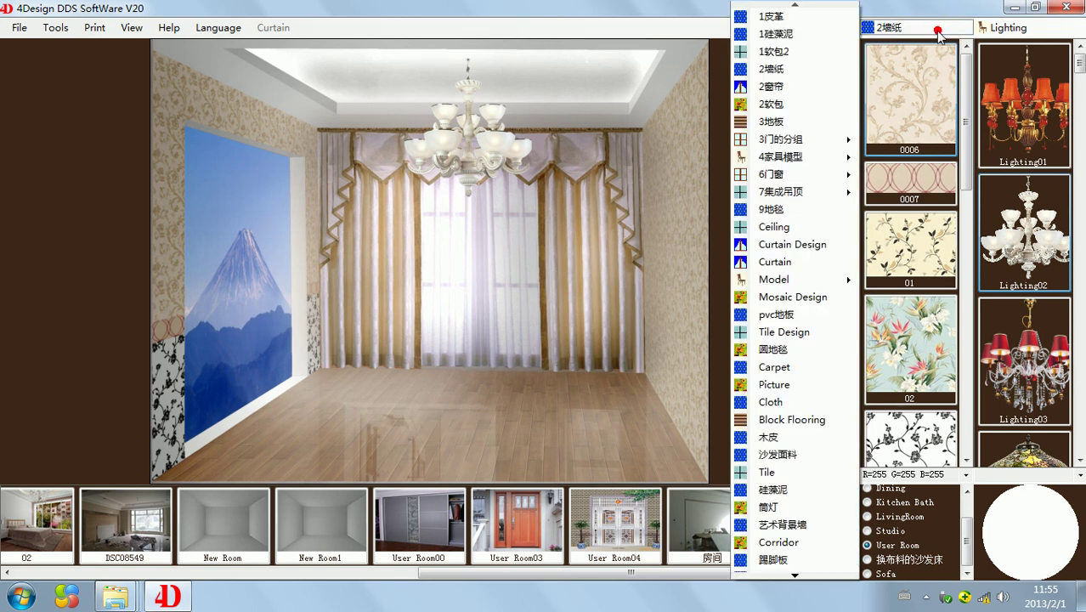
mouse_move(820, 280)
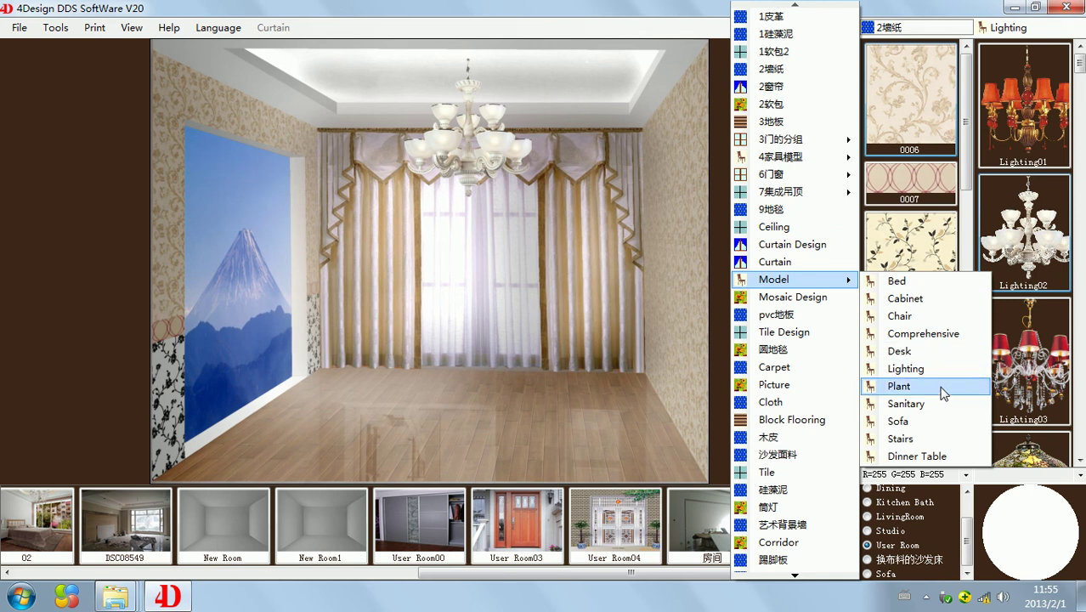
click(929, 420)
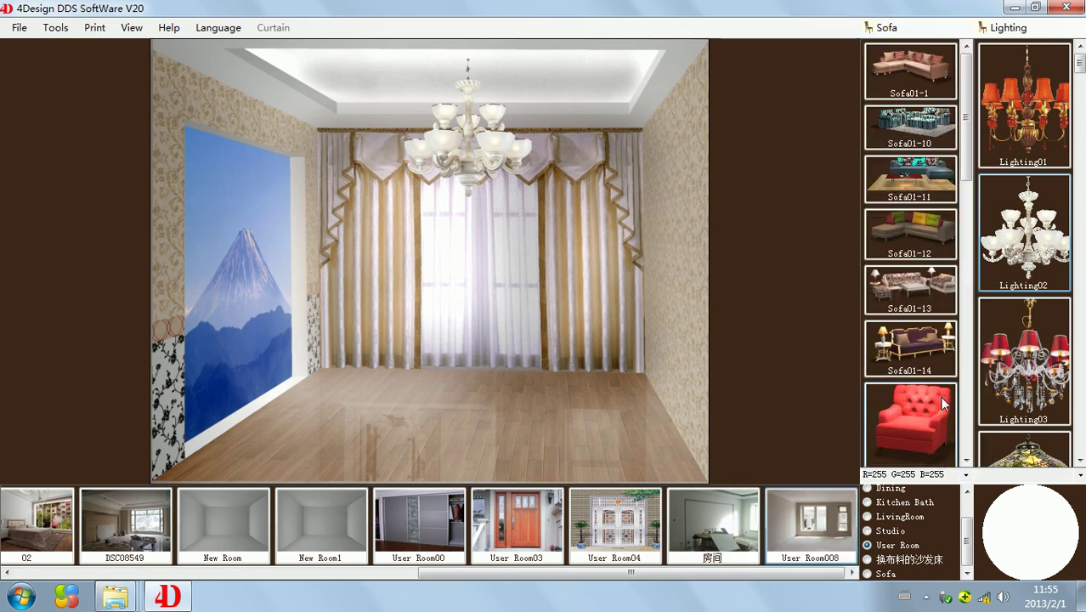
drag(968, 151, 975, 307)
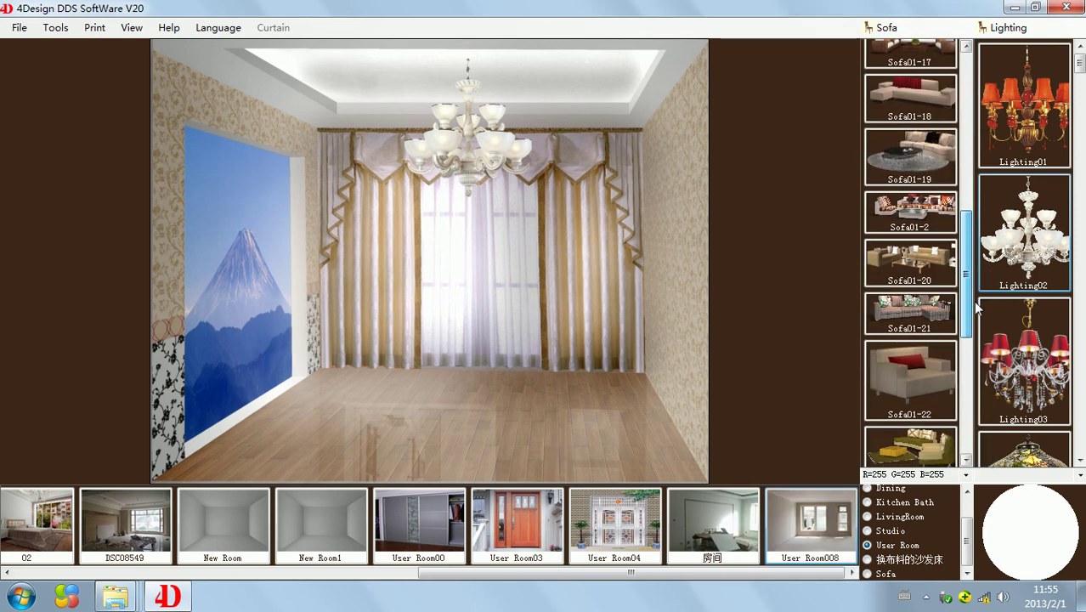
click(911, 153)
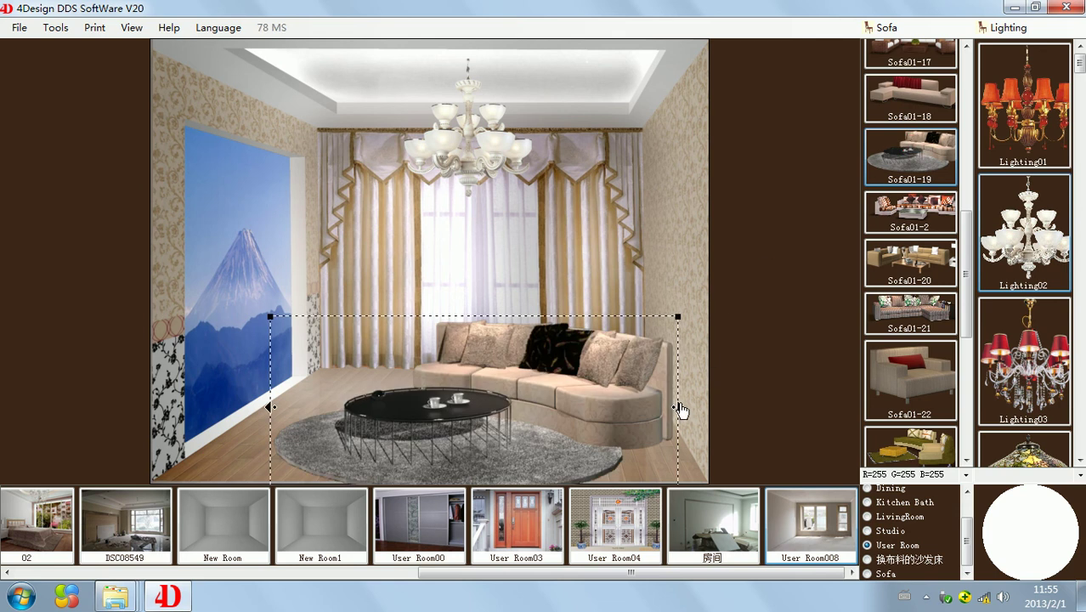
drag(679, 409, 682, 409)
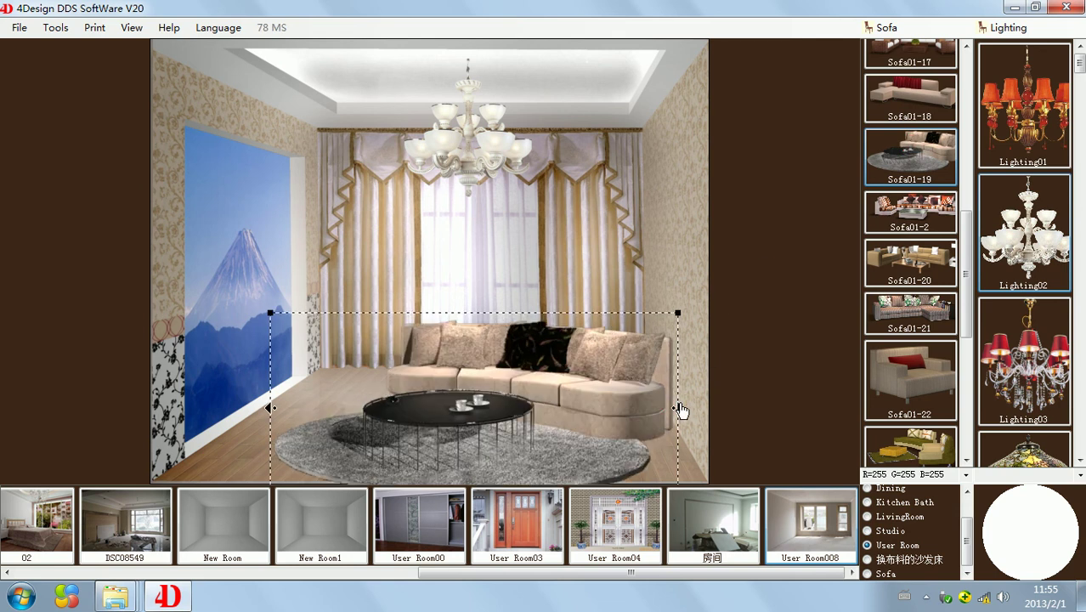
click(677, 408)
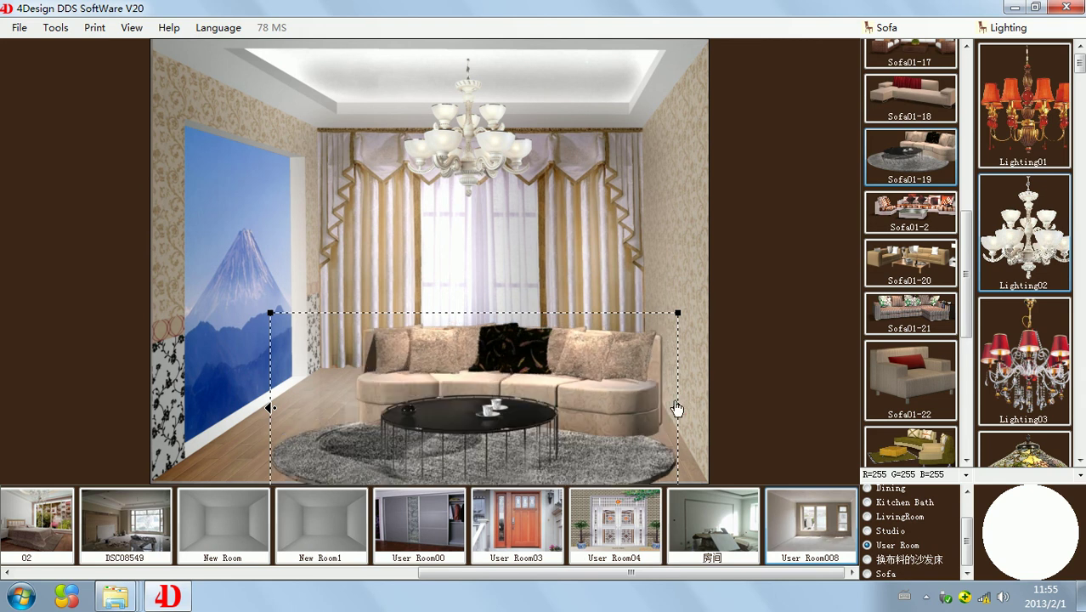
Rotate the Sofa01-19 set until the sofa stands along the right wall with the coffee table on its left.
click(271, 410)
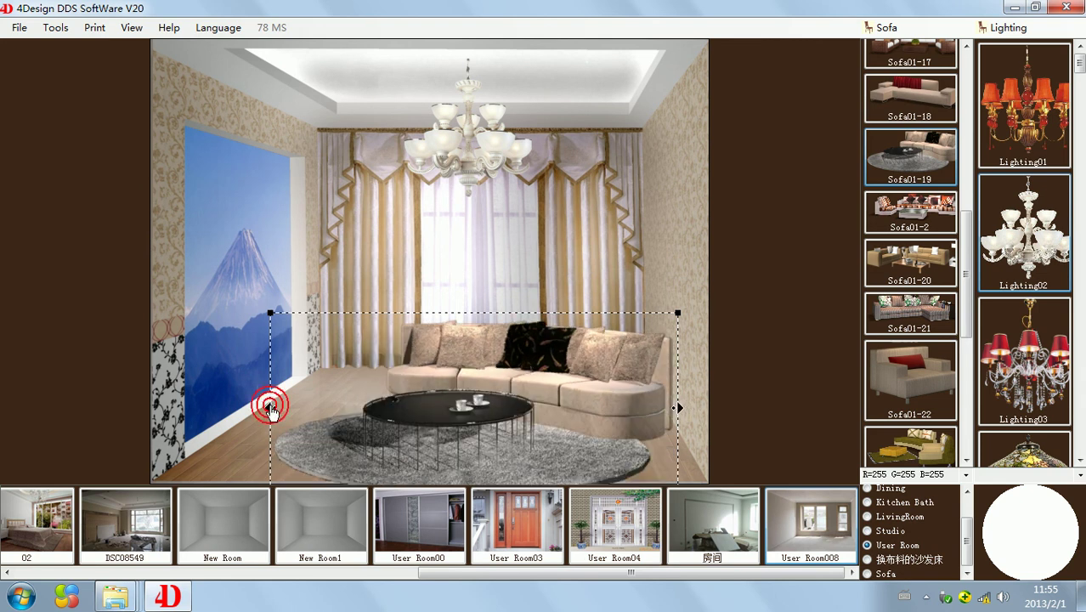
click(271, 410)
click(271, 410)
click(271, 410)
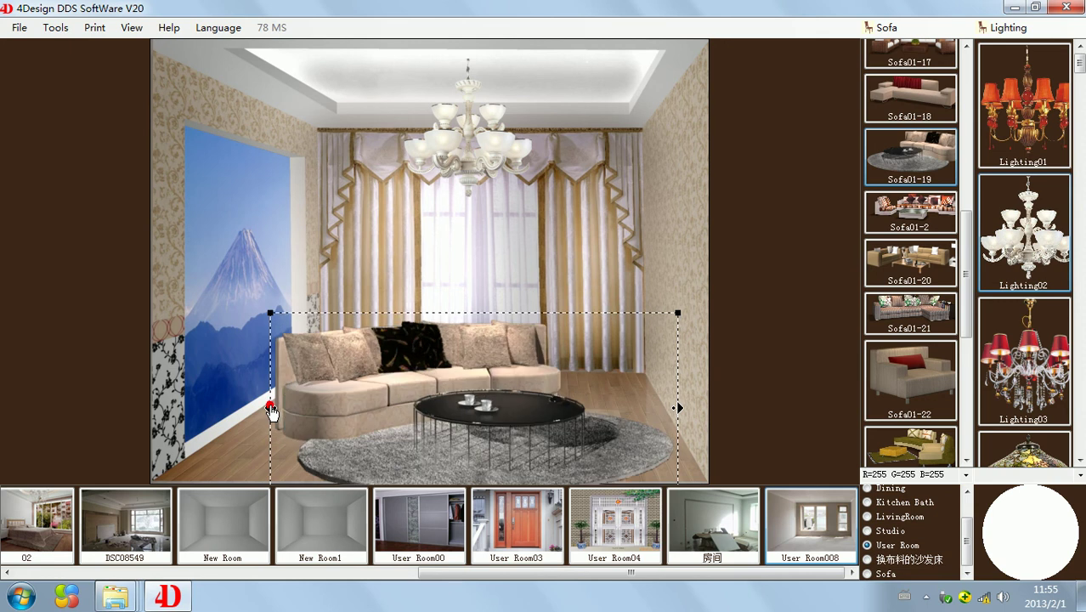
click(271, 410)
click(271, 410)
click(271, 410)
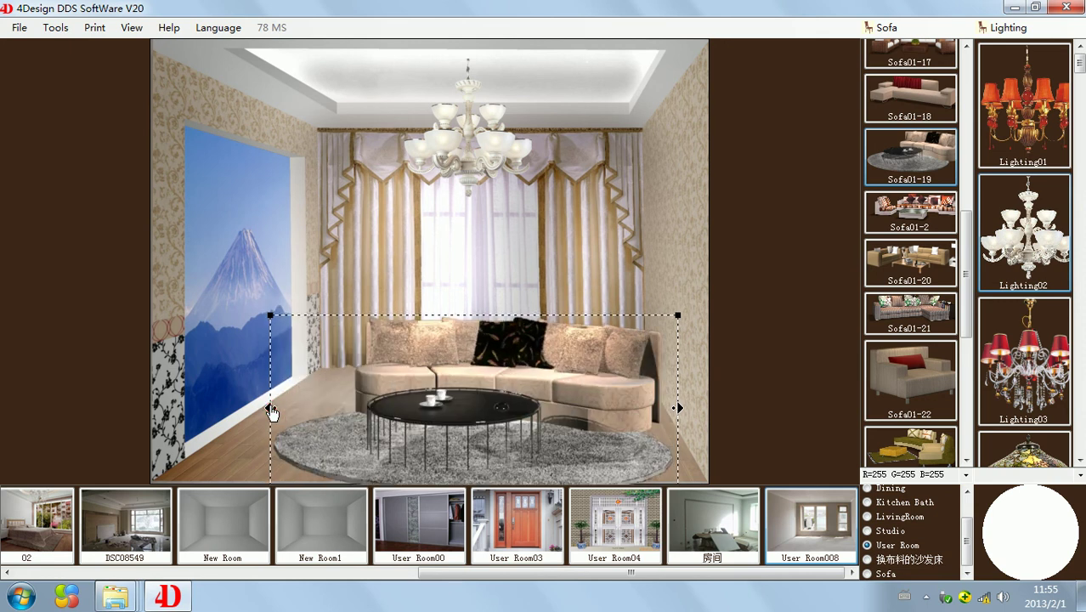
click(271, 411)
click(271, 410)
click(271, 411)
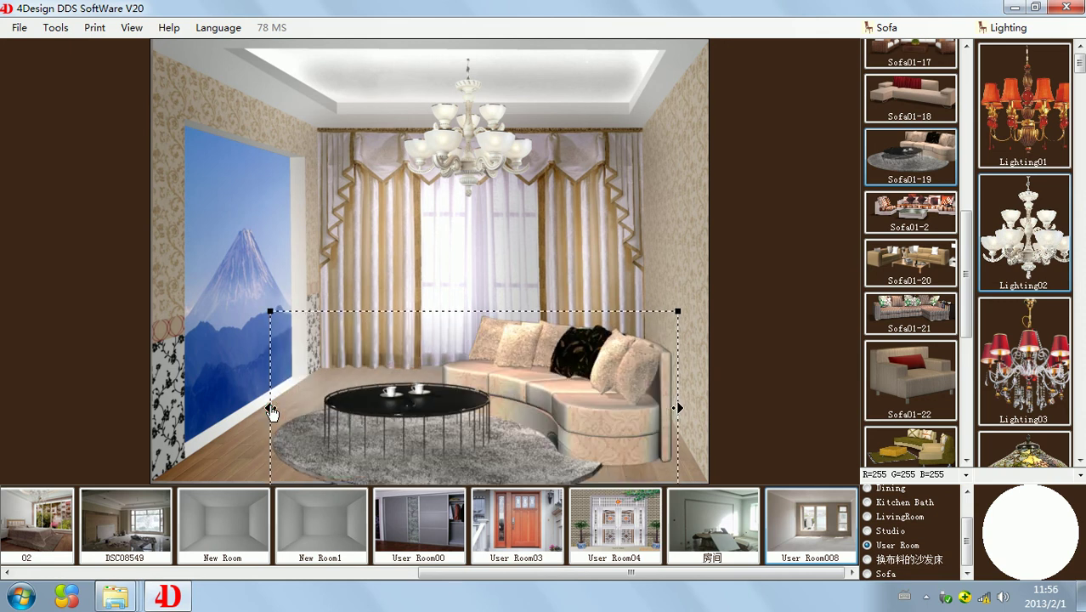
click(271, 410)
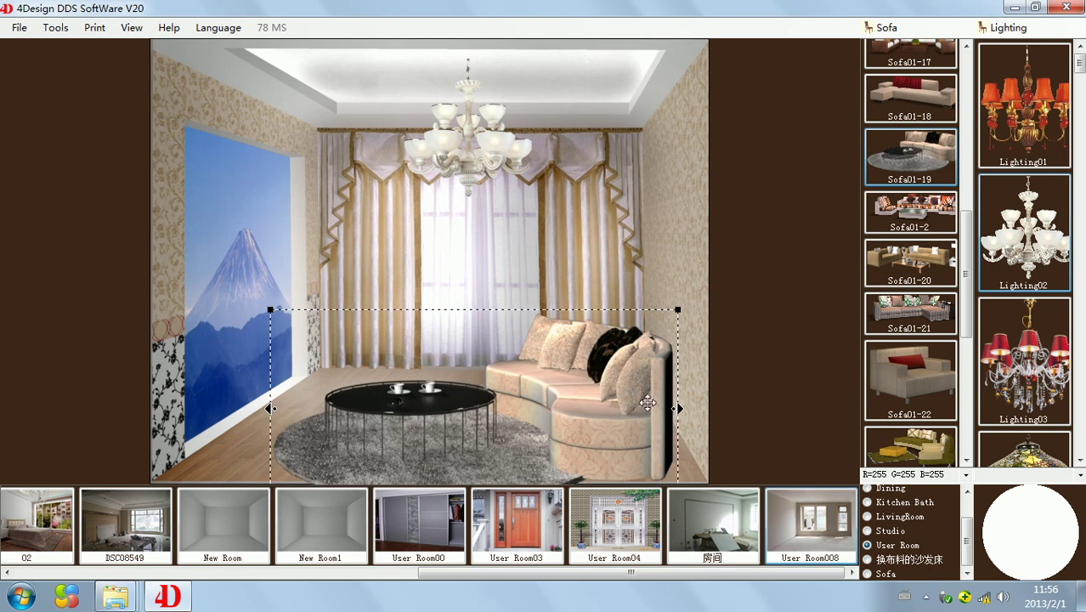
Enlarge the sofa set by about a tenth and position it against the right wall.
drag(599, 412, 653, 423)
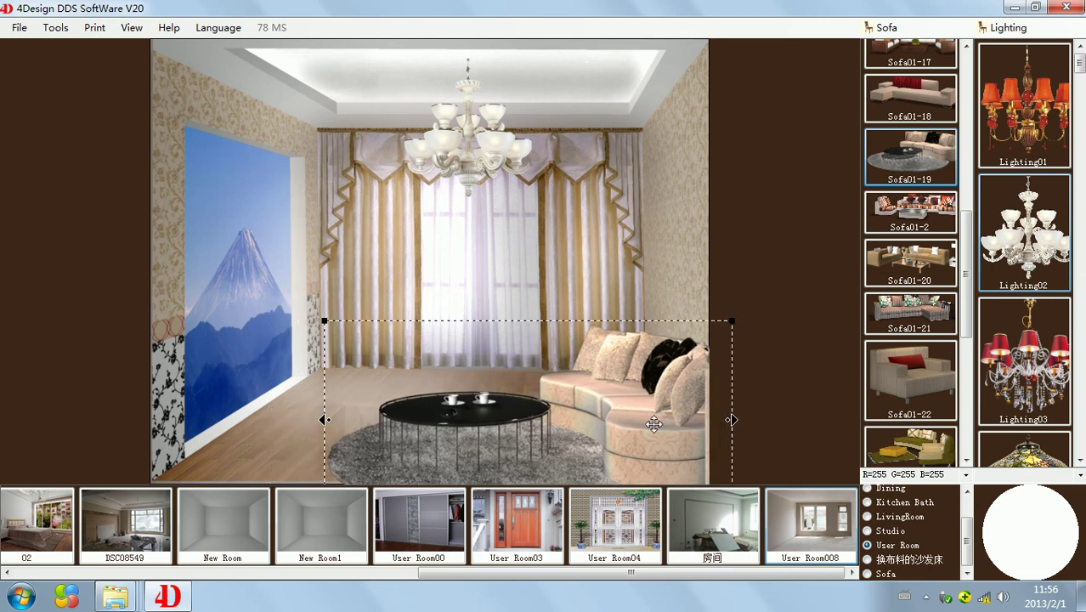
drag(734, 327, 778, 296)
drag(658, 404, 606, 400)
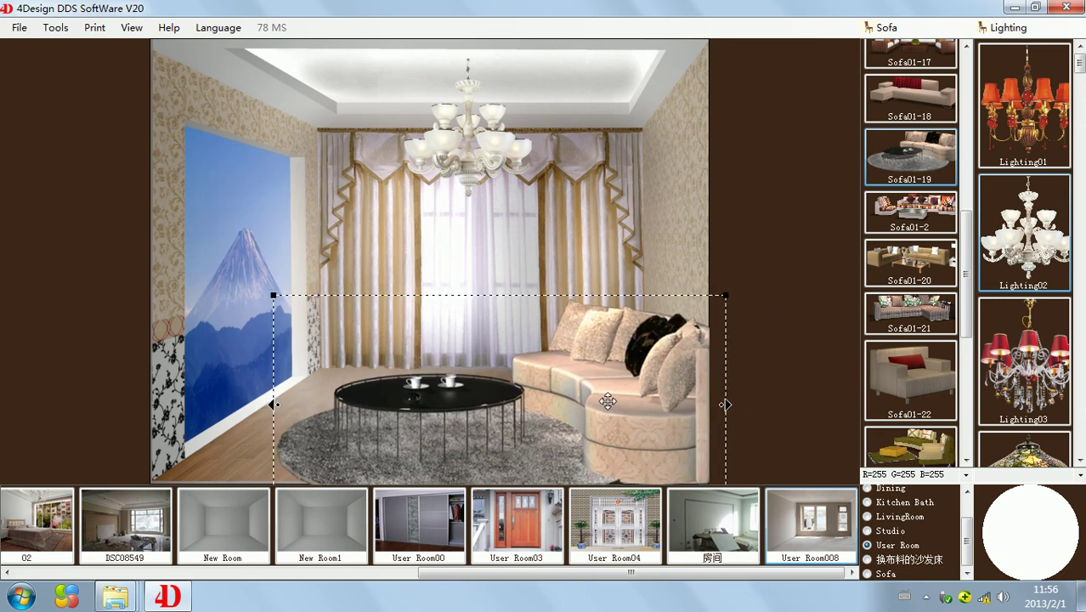
click(568, 440)
Outline a small picture area on the right wall above the sofa and fill it with pic010 from the Picture materials.
click(641, 183)
drag(664, 181, 671, 221)
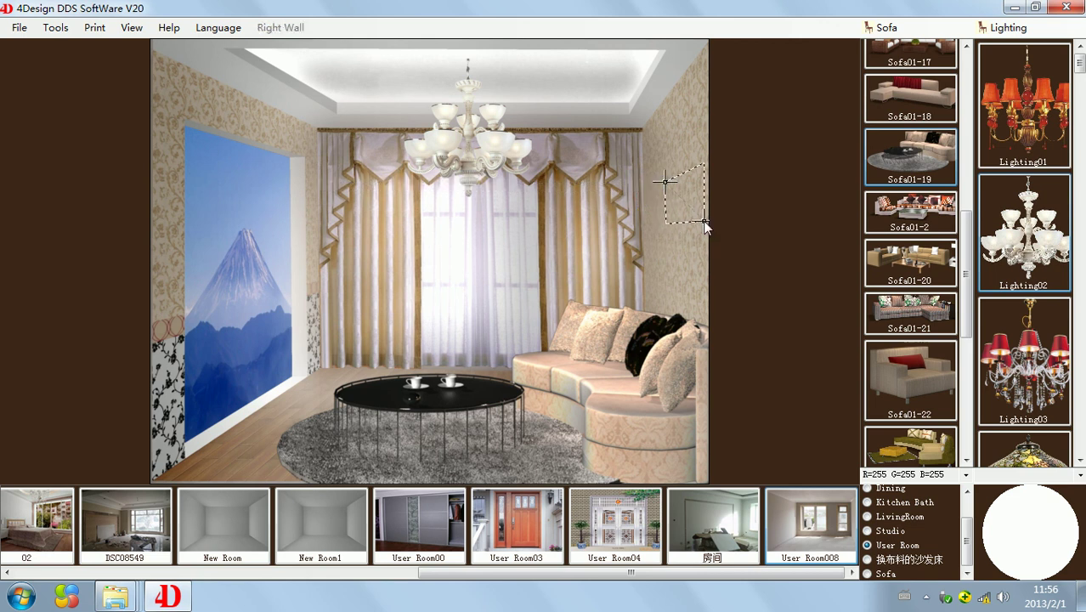
click(1036, 29)
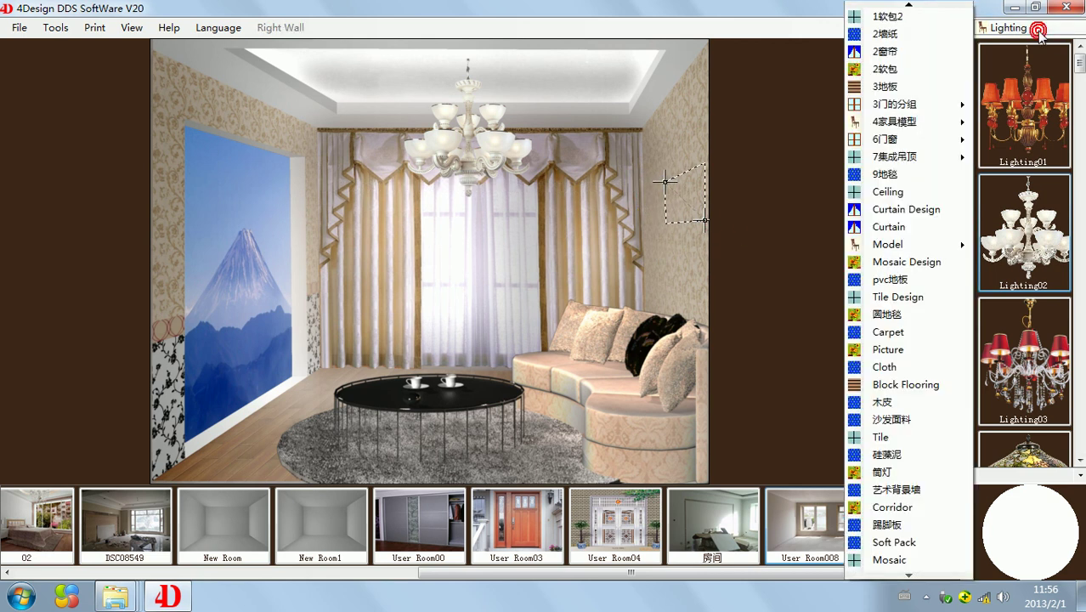
click(917, 349)
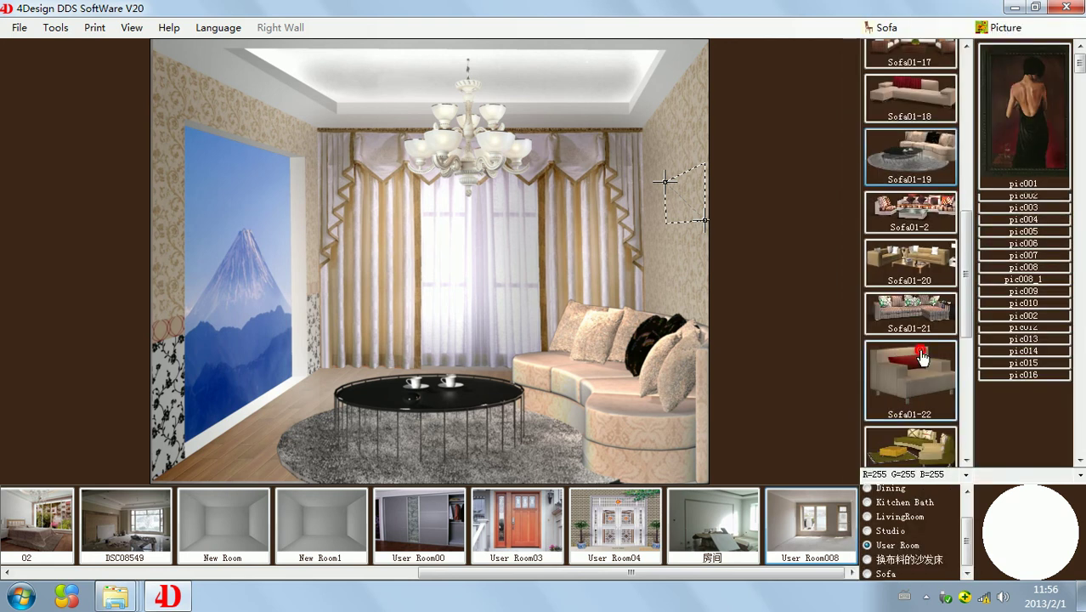
drag(1080, 76, 1080, 134)
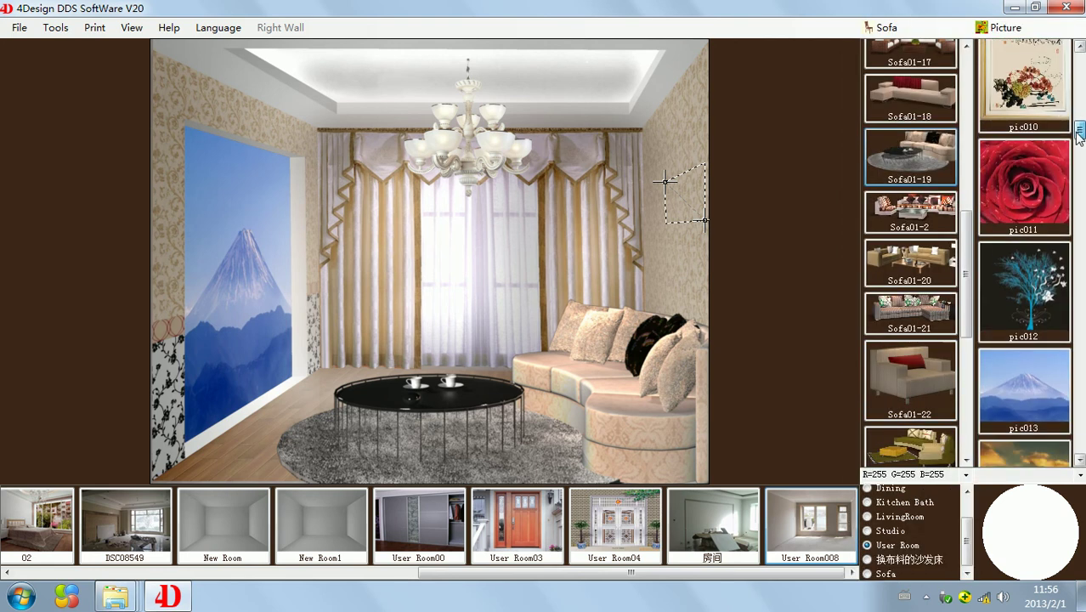
click(1045, 87)
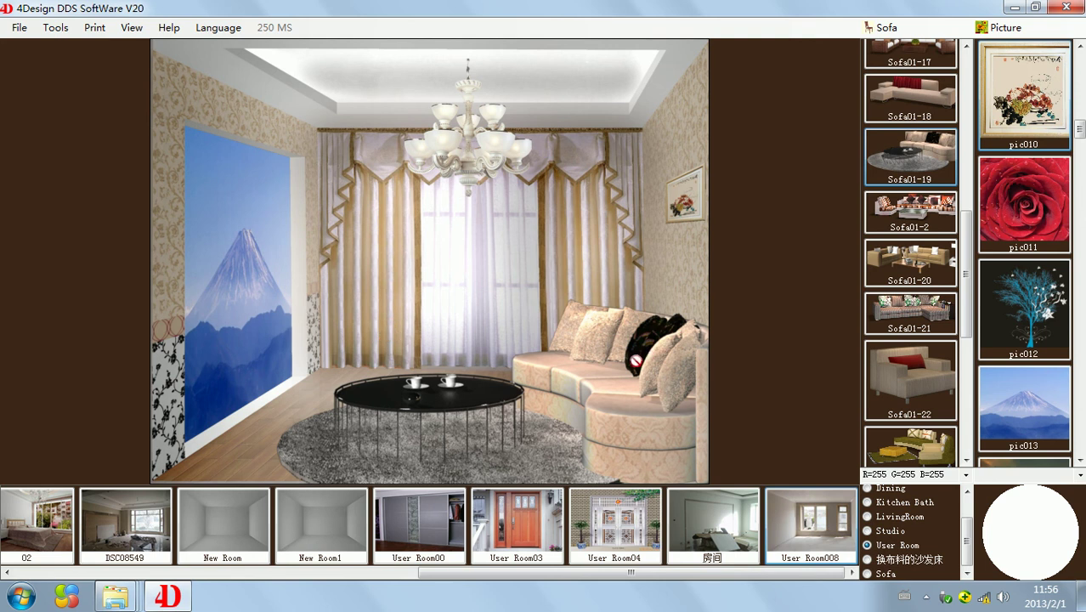
click(926, 596)
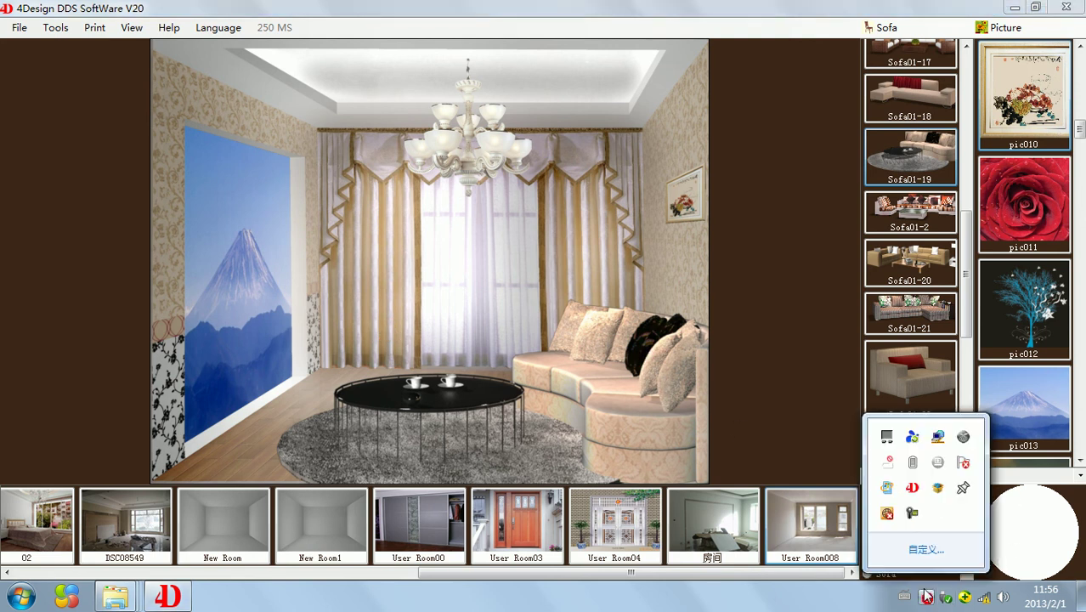